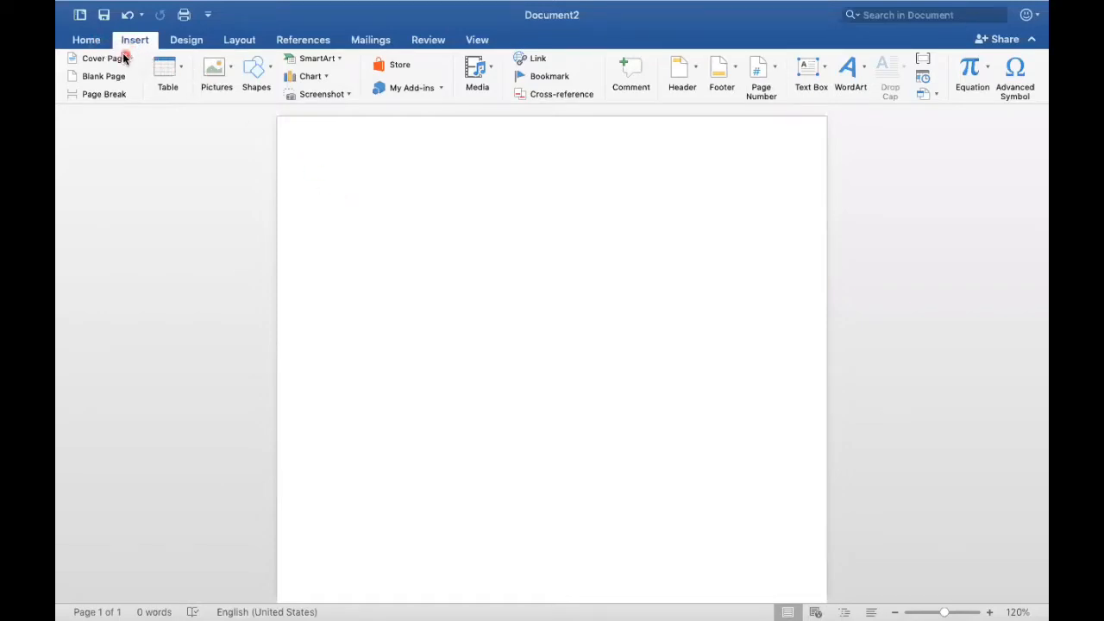
Step: Insert the grey cover page with dark blue corner brackets and set its document title to BNU
{"action": "left_click", "coordinate": [160, 196]}
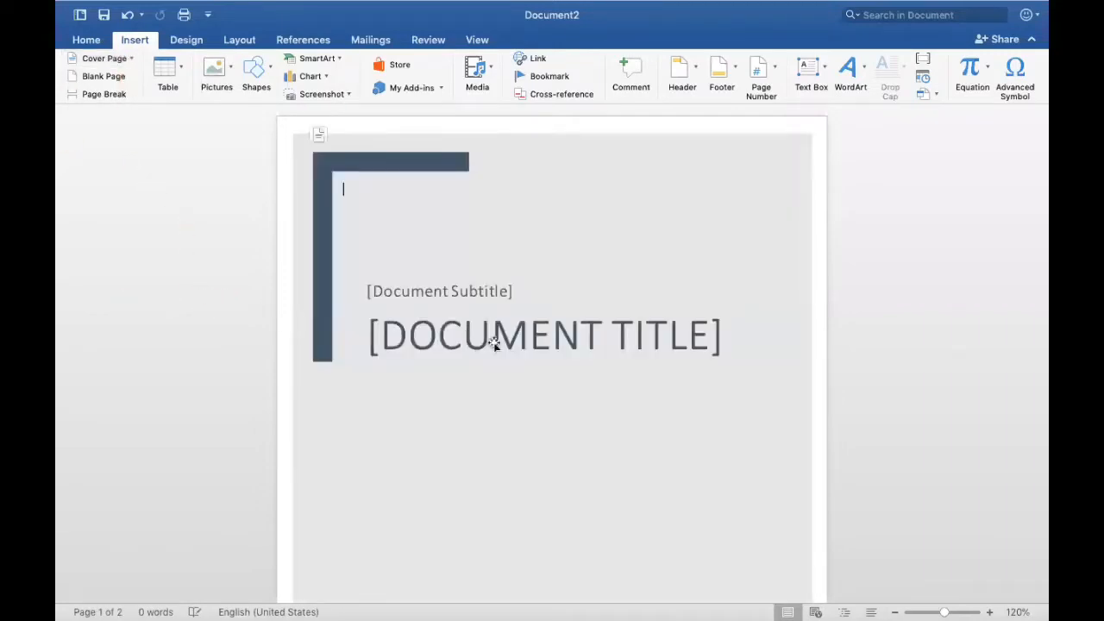
{"action": "left_click", "coordinate": [453, 341]}
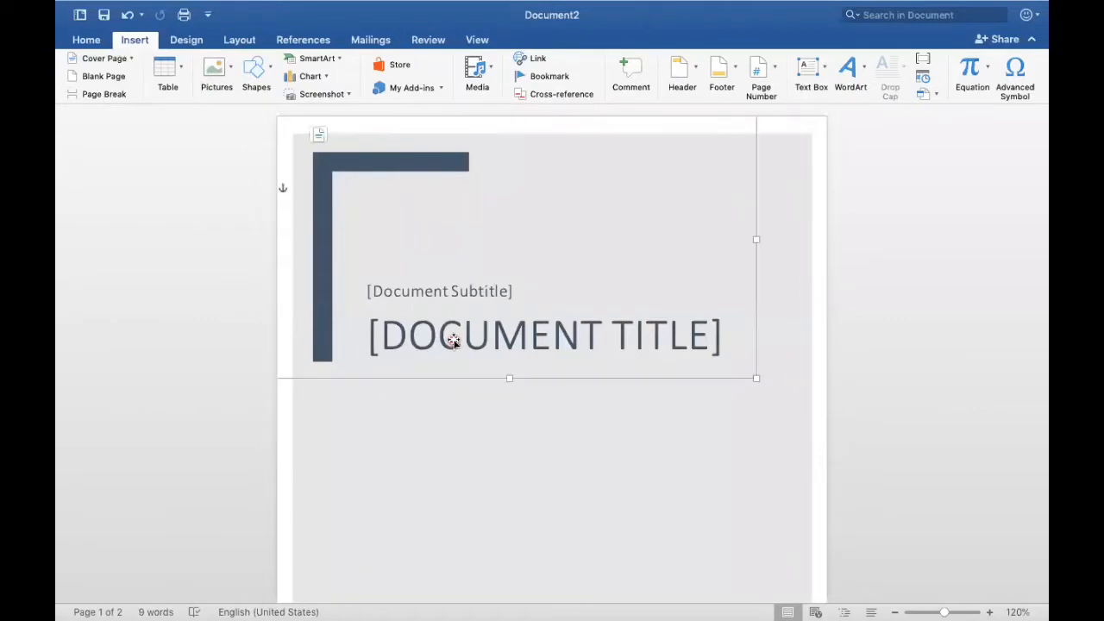
{"action": "left_click", "coordinate": [482, 332]}
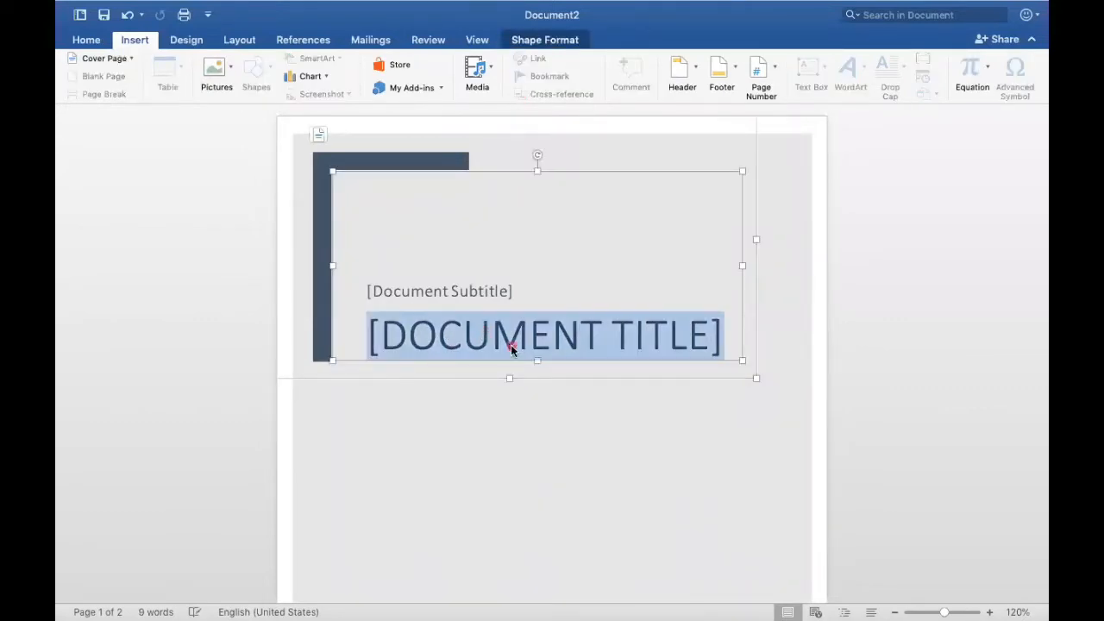
{"action": "type", "text": "BNU"}
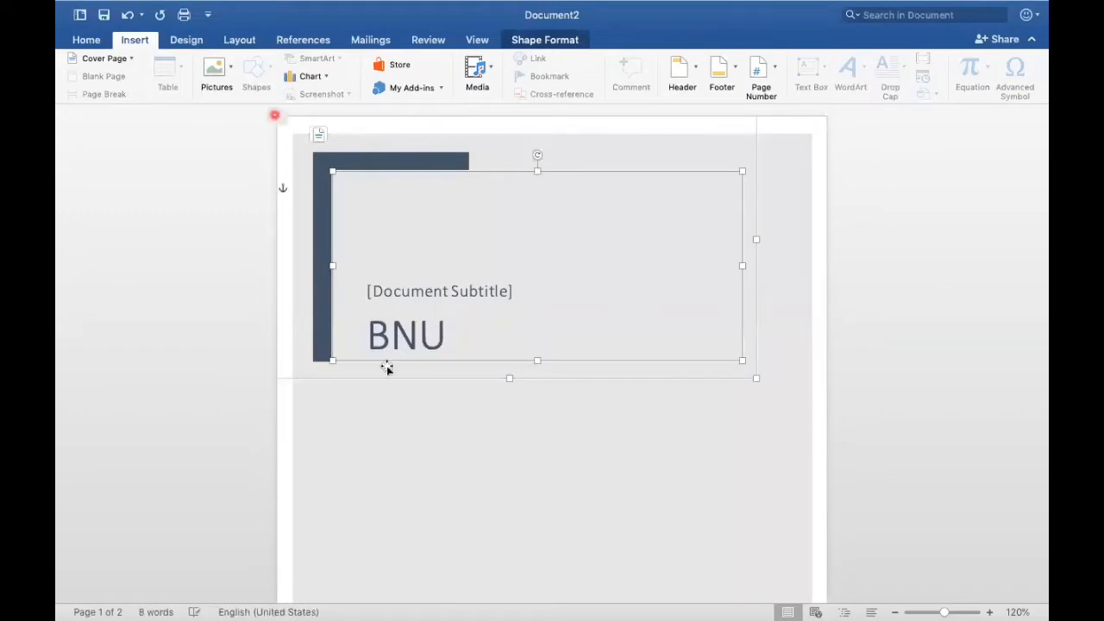
Step: Enter the heading Pakistan at the start of the blank second page, followed by a new line
{"action": "scroll", "coordinate": [353, 386], "scroll_direction": "down", "scroll_amount": 10}
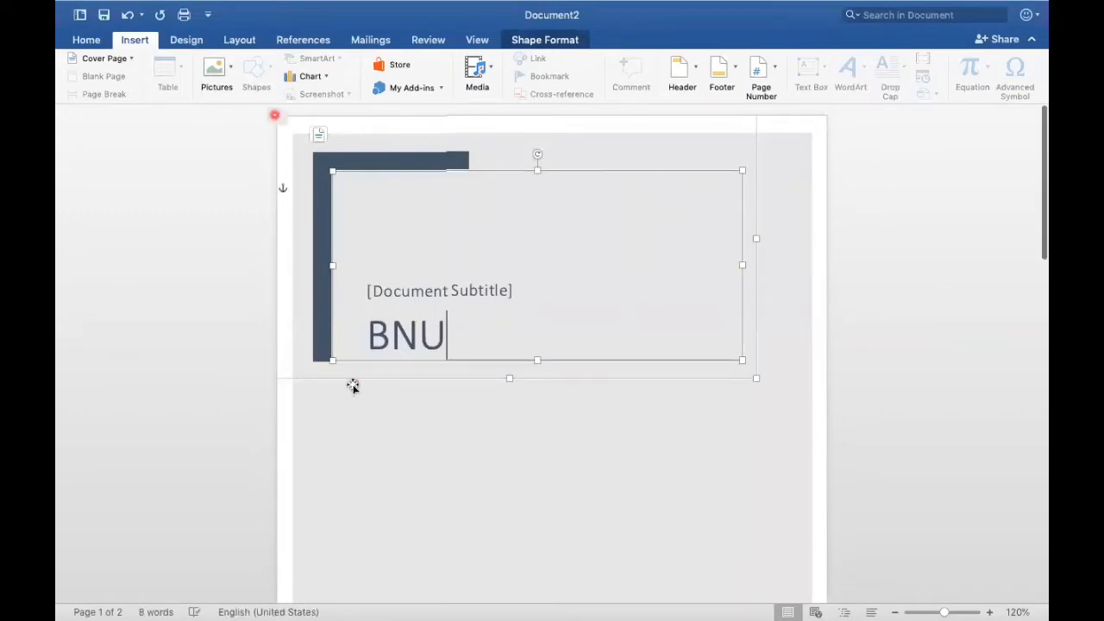
{"action": "scroll", "coordinate": [353, 386], "scroll_direction": "down", "scroll_amount": 5}
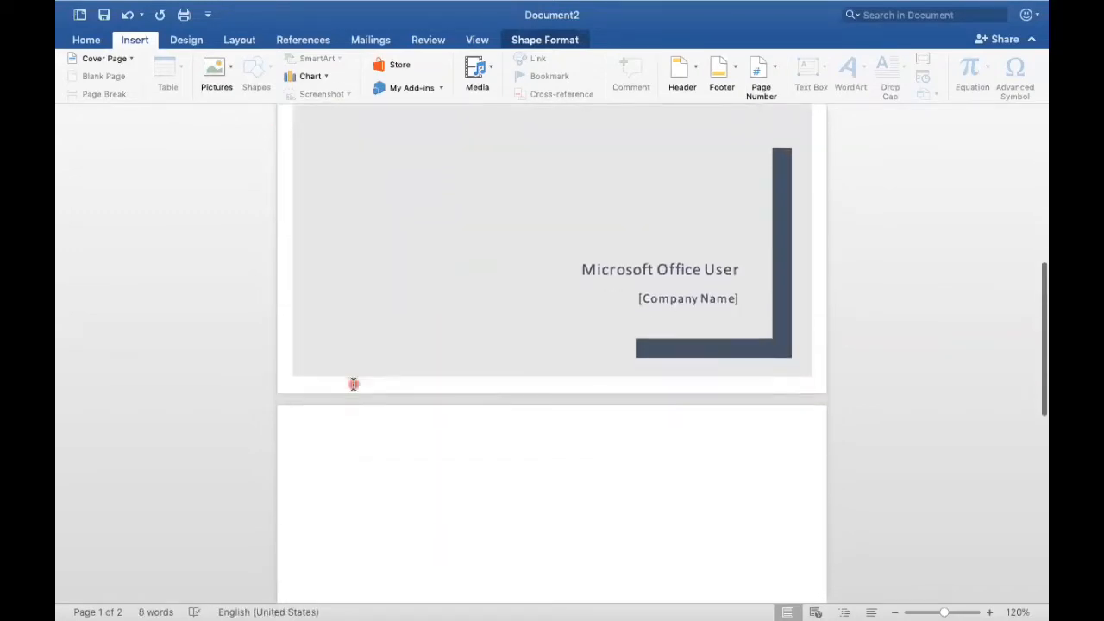
{"action": "left_click", "coordinate": [350, 334]}
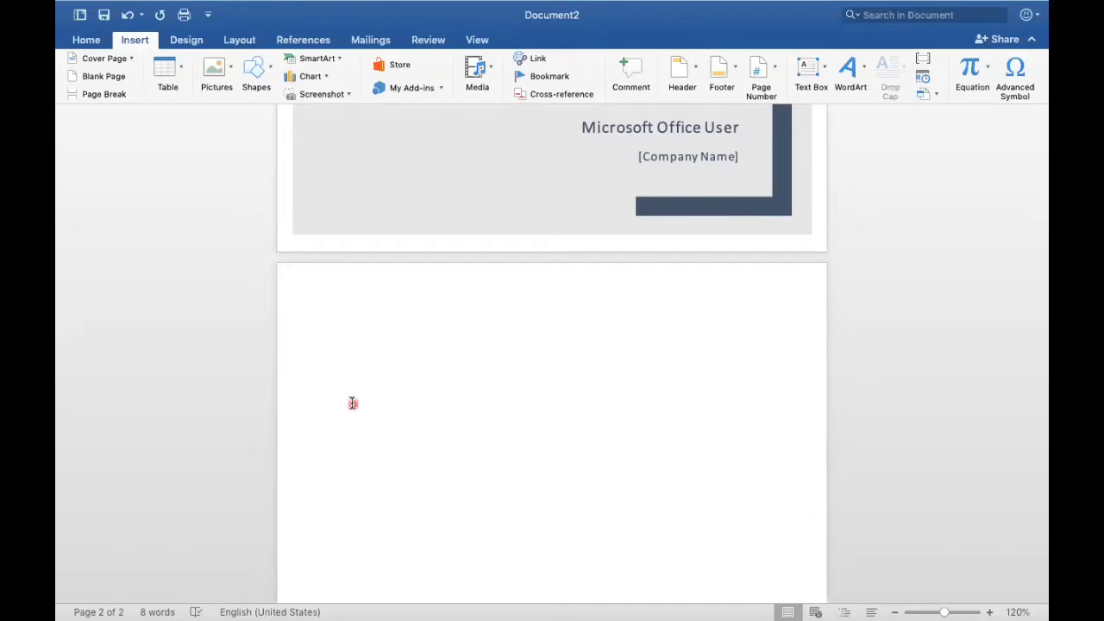
{"action": "type", "text": "Paki"}
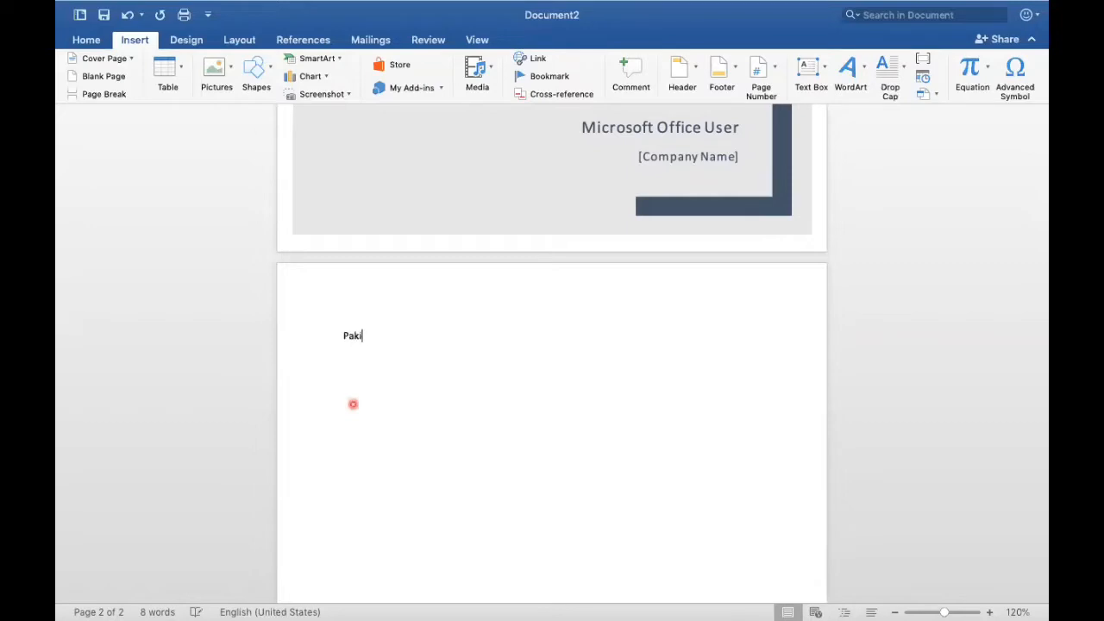
{"action": "type", "text": "stan"}
{"action": "key", "text": "Return"}
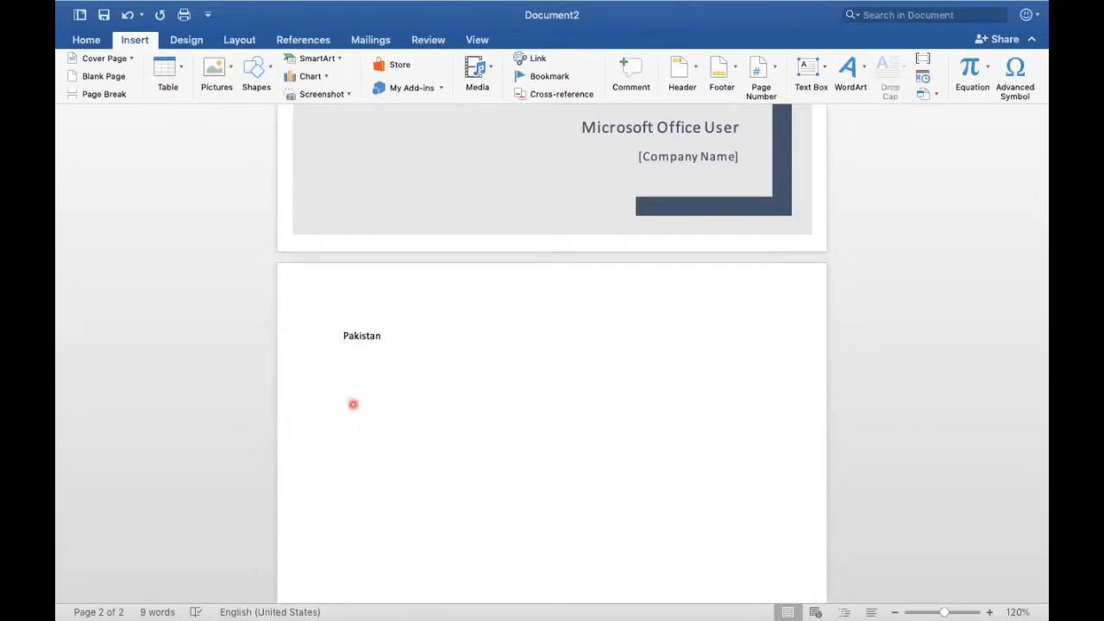
Step: Generate sample body paragraphs below the Pakistan heading with =rand()
{"action": "type", "text": "="}
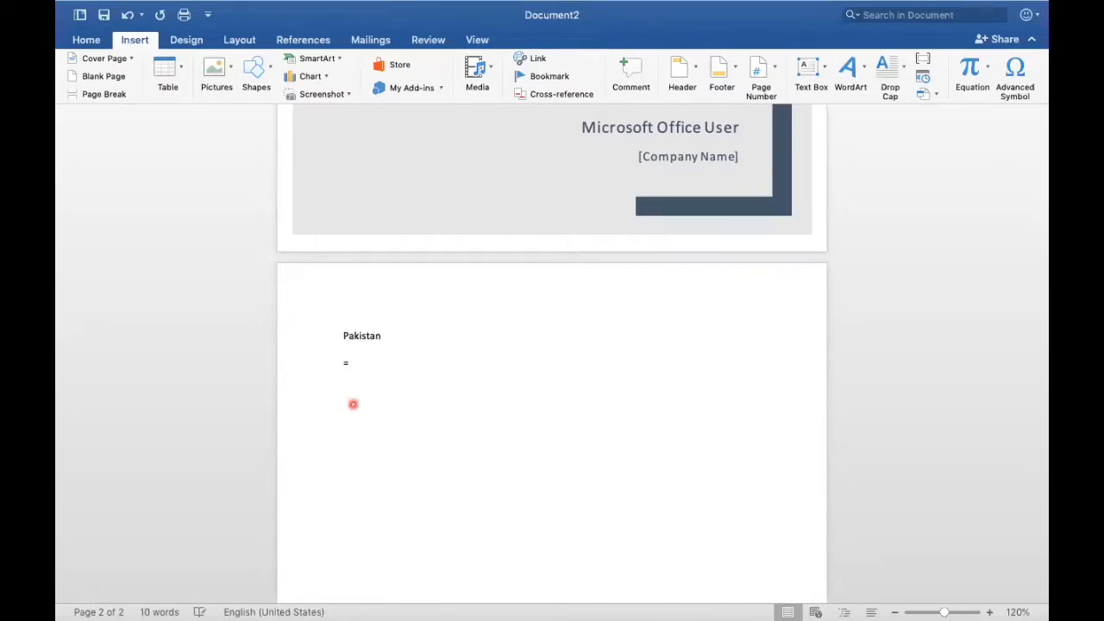
{"action": "type", "text": "rand()"}
{"action": "key", "text": "Return"}
Step: Set the font size of the Pakistan heading to 14
{"action": "scroll", "coordinate": [352, 403], "scroll_direction": "down", "scroll_amount": 3}
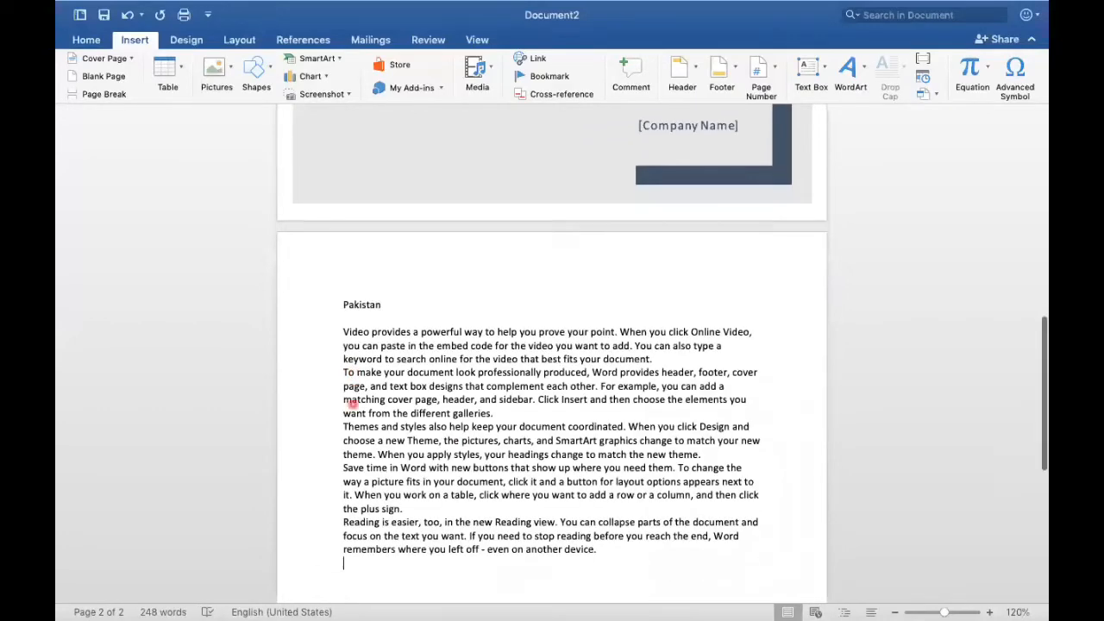
{"action": "left_click", "coordinate": [337, 271]}
{"action": "triple_click", "coordinate": [338, 271]}
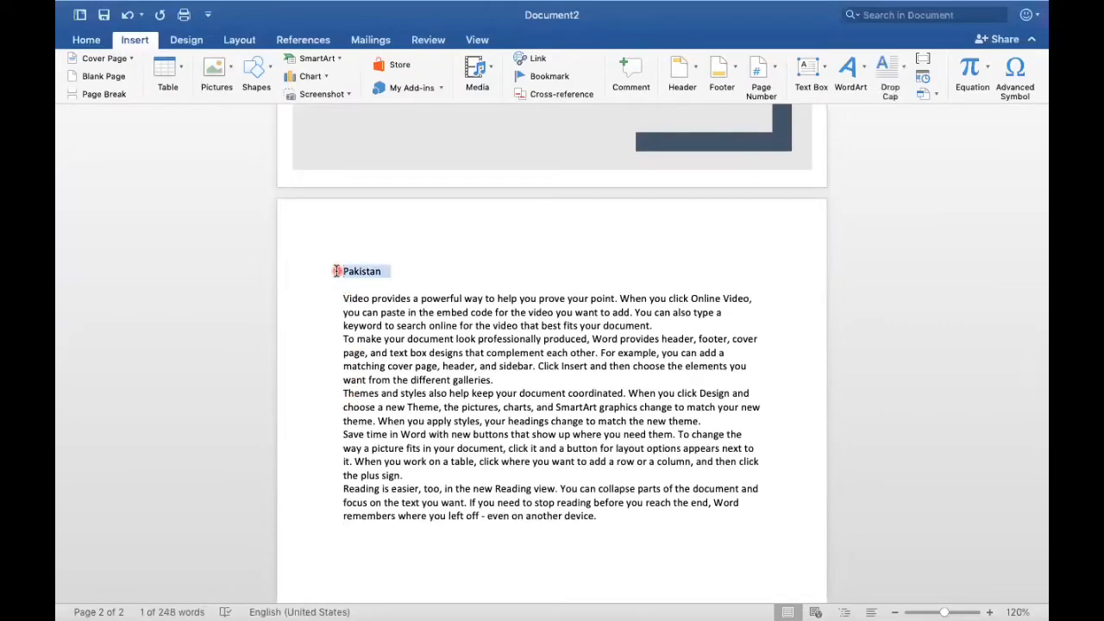
{"action": "left_click", "coordinate": [86, 40]}
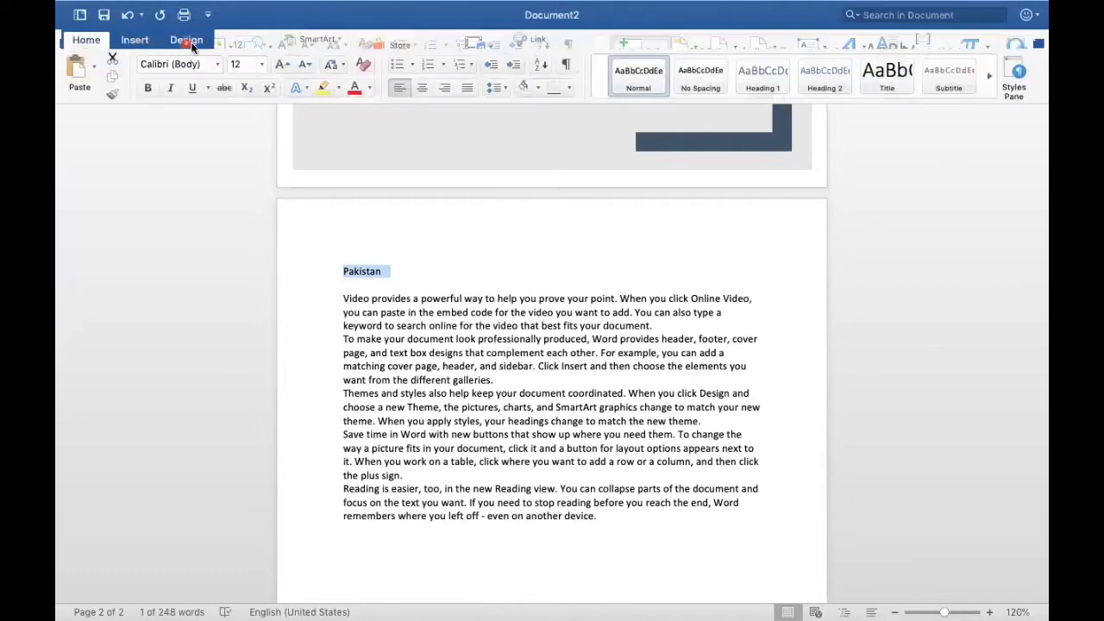
{"action": "left_click", "coordinate": [262, 65]}
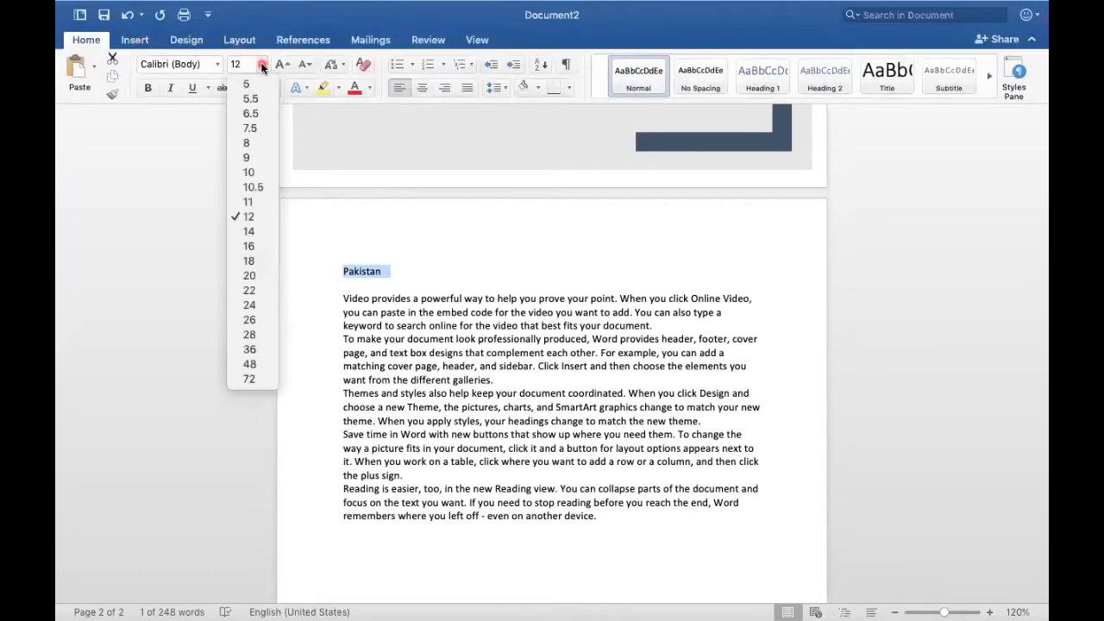
{"action": "left_click", "coordinate": [255, 231]}
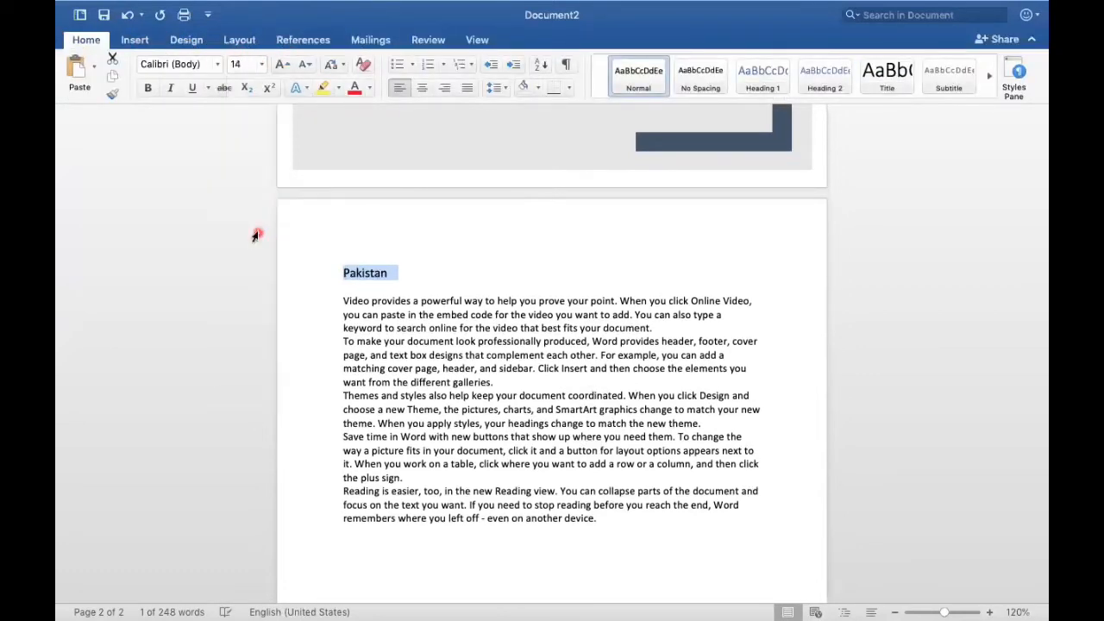
Step: Justify all the sample body paragraphs below the Pakistan heading
{"action": "left_click", "coordinate": [340, 300]}
{"action": "key", "text": "shift+Down"}
{"action": "key", "text": "shift+Down"}
{"action": "key", "text": "shift+Down"}
{"action": "key", "text": "shift+Down"}
{"action": "key", "text": "shift+Down"}
{"action": "key", "text": "shift+Down"}
{"action": "key", "text": "shift+Down"}
{"action": "key", "text": "shift+Down"}
{"action": "key", "text": "shift+Down"}
{"action": "key", "text": "shift+Down"}
{"action": "key", "text": "shift+Down"}
{"action": "key", "text": "shift+Down"}
{"action": "key", "text": "shift+Down"}
{"action": "key", "text": "shift+Down"}
{"action": "key", "text": "shift+Down"}
{"action": "key", "text": "shift+Down"}
{"action": "key", "text": "shift+Down"}
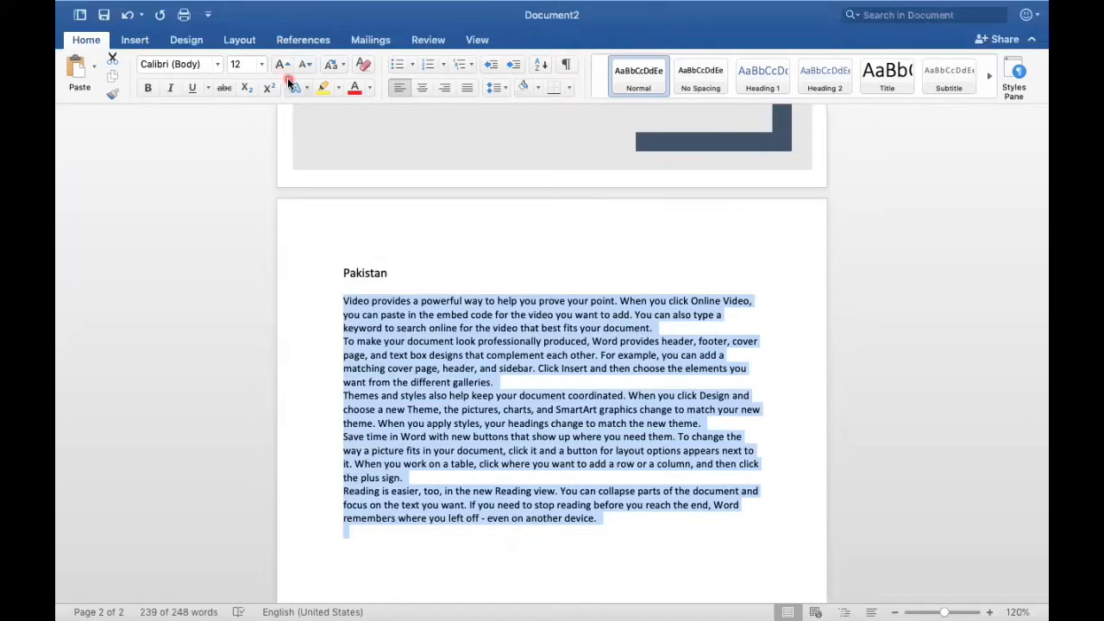
{"action": "left_click", "coordinate": [466, 90]}
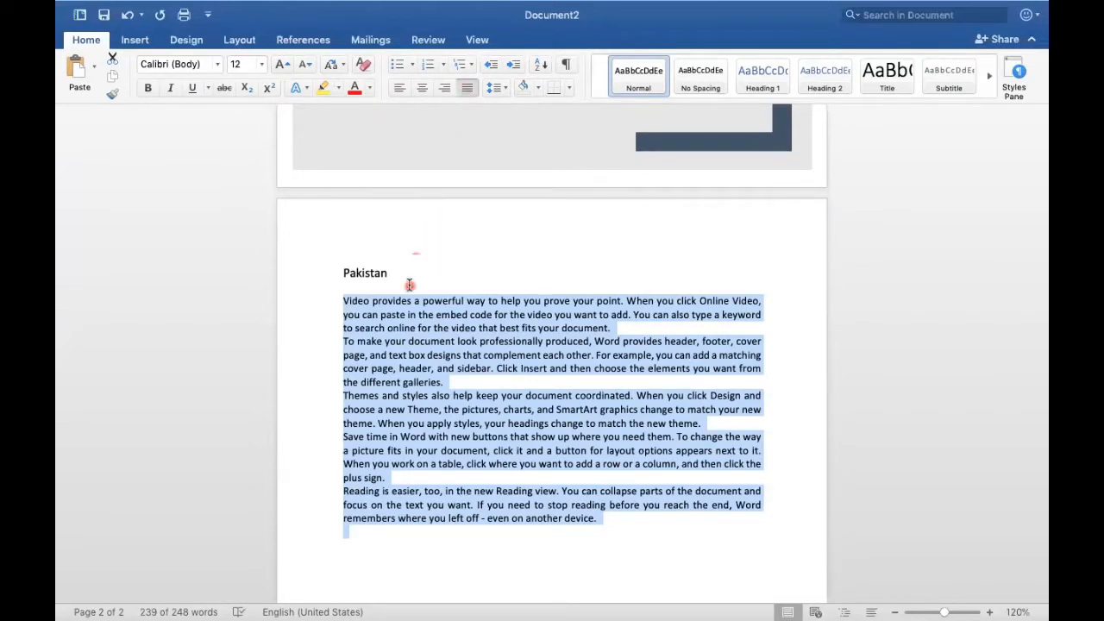
Step: Add blank lines below the body text and insert the picture Free_Sample_By_Wix.jpeg from the Downloads folder there
{"action": "scroll", "coordinate": [406, 415], "scroll_direction": "down", "scroll_amount": 5}
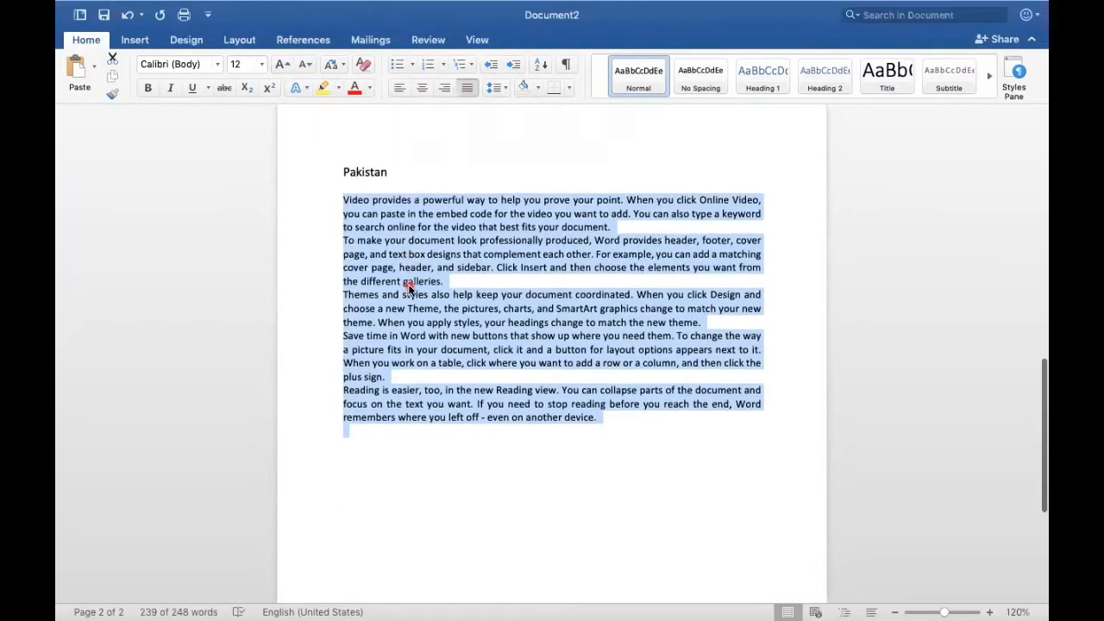
{"action": "left_click", "coordinate": [362, 446]}
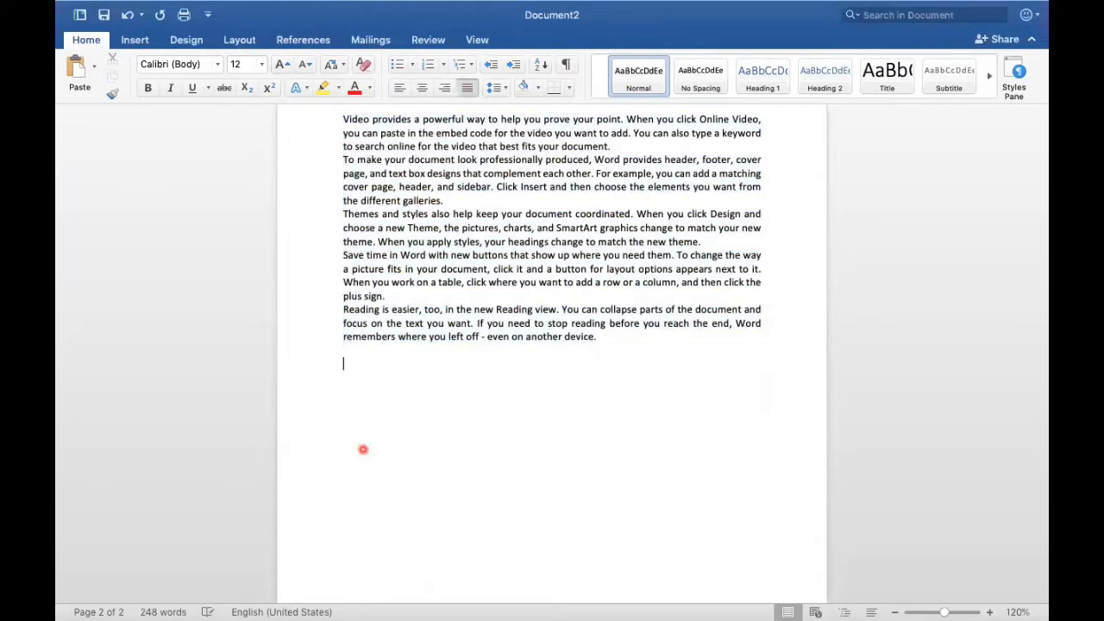
{"action": "key", "text": "Return"}
{"action": "key", "text": "Return"}
{"action": "left_click", "coordinate": [135, 44]}
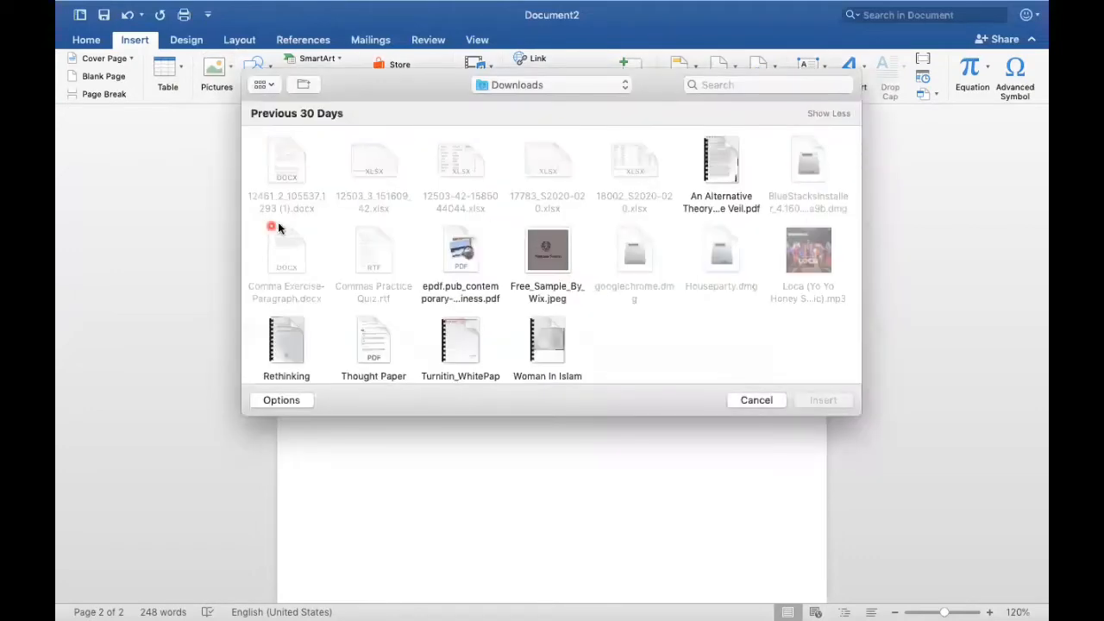
{"action": "left_click", "coordinate": [547, 246]}
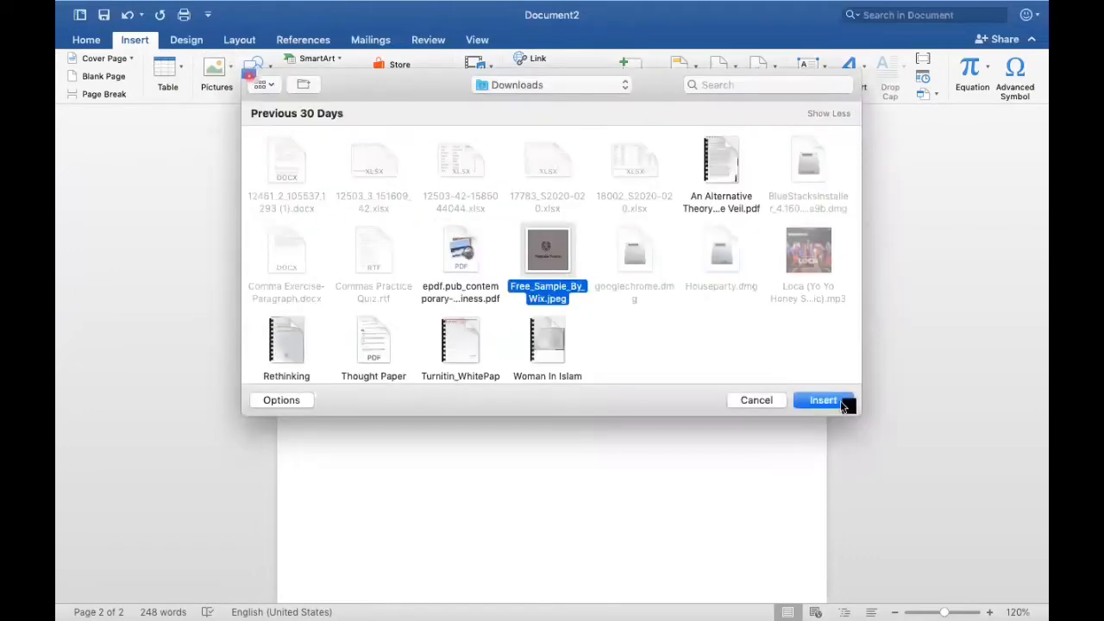
{"action": "left_click", "coordinate": [838, 401]}
{"action": "left_click", "coordinate": [505, 455]}
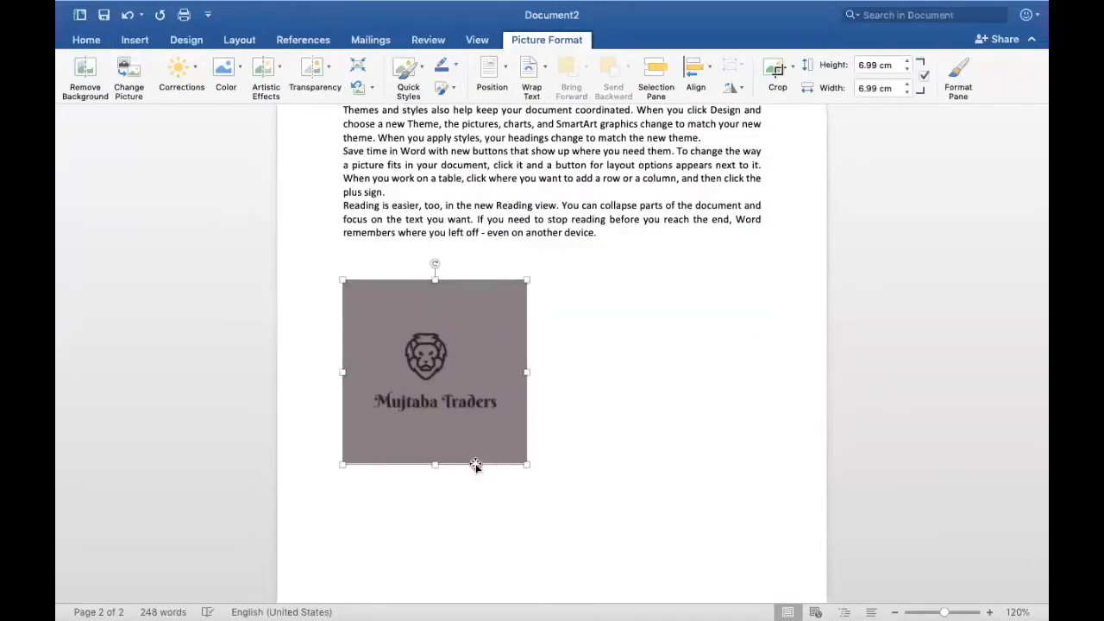
{"action": "left_click", "coordinate": [645, 424]}
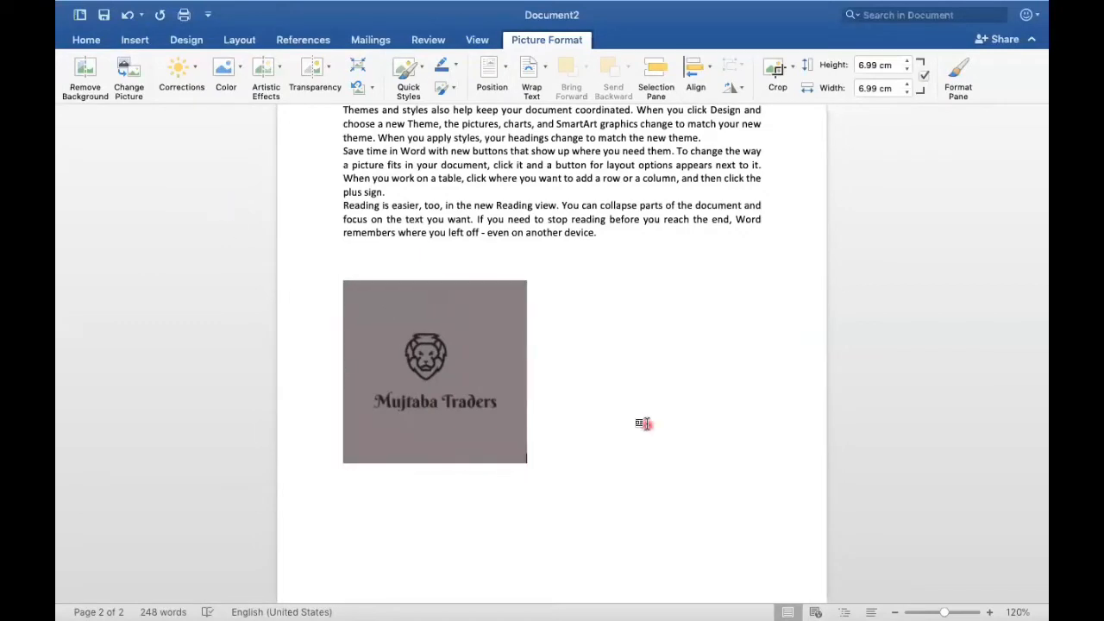
{"action": "left_click", "coordinate": [384, 504]}
{"action": "left_click", "coordinate": [586, 391]}
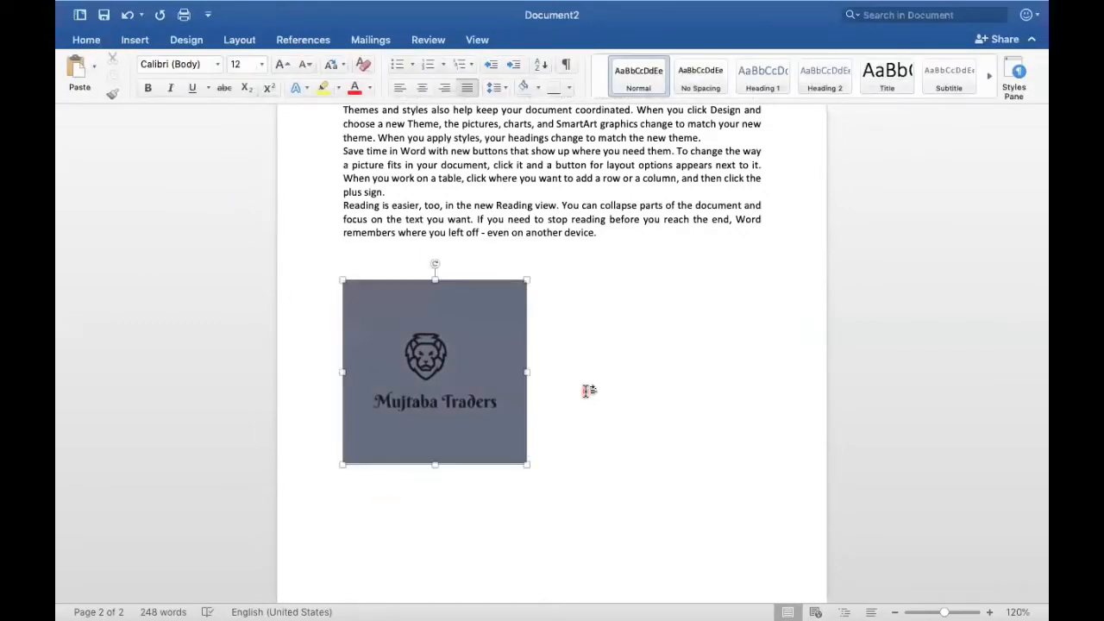
Step: Insert a table with five columns and three rows in the empty space below the picture
{"action": "scroll", "coordinate": [358, 492], "scroll_direction": "down", "scroll_amount": 2}
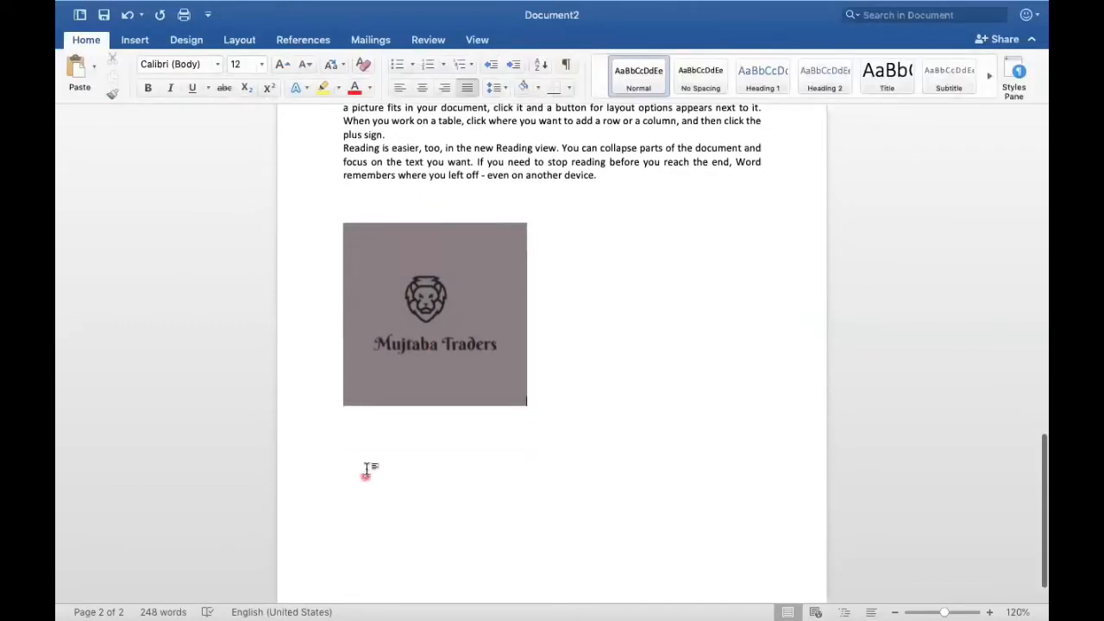
{"action": "left_click", "coordinate": [371, 464]}
{"action": "left_click", "coordinate": [371, 465]}
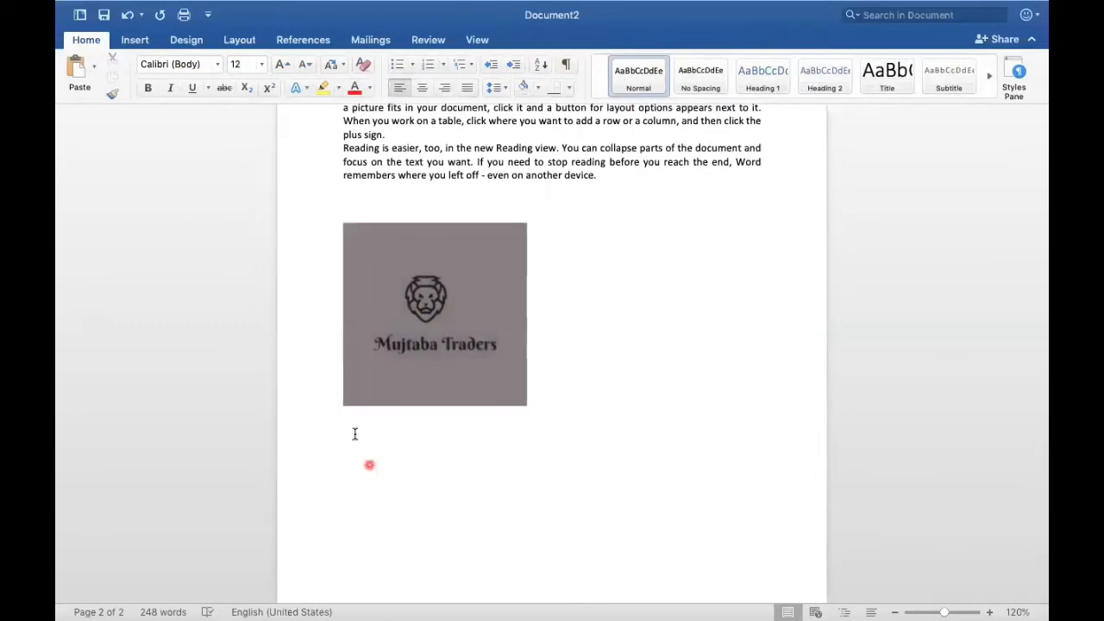
{"action": "left_click", "coordinate": [131, 40]}
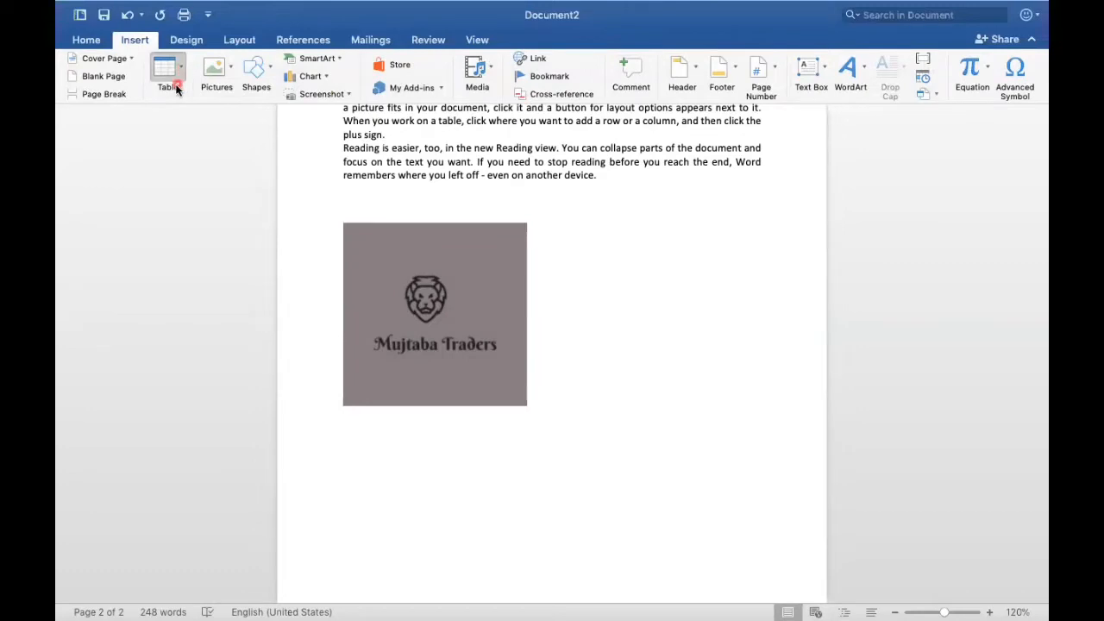
{"action": "left_click", "coordinate": [236, 151]}
Step: Add two blank lines below the table
{"action": "scroll", "coordinate": [447, 395], "scroll_direction": "down", "scroll_amount": 2}
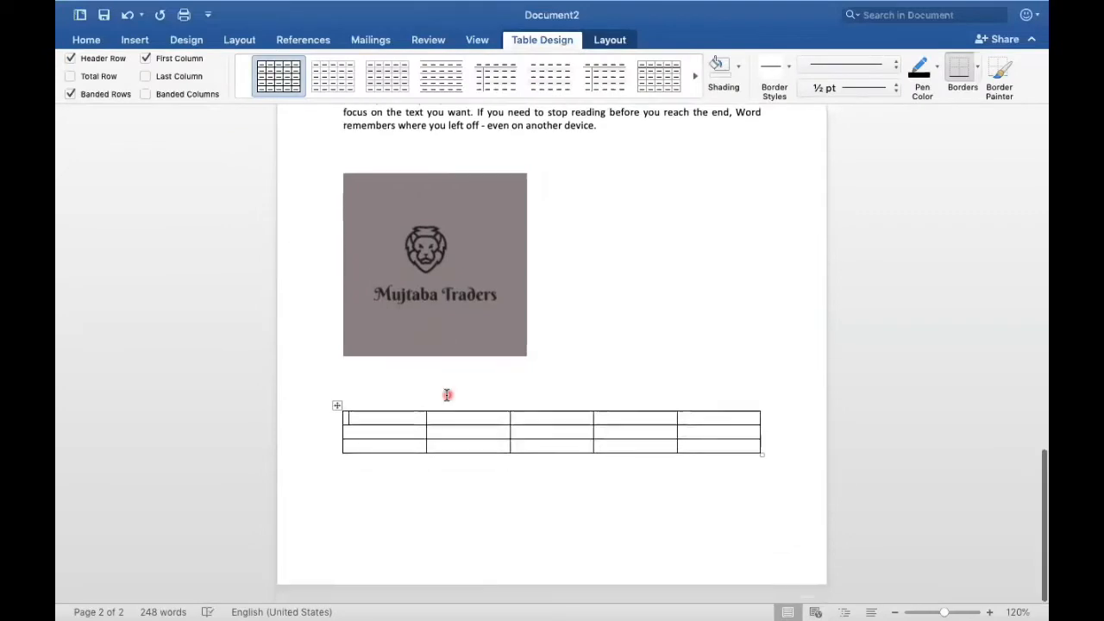
{"action": "left_click", "coordinate": [369, 493]}
{"action": "key", "text": "Return"}
{"action": "key", "text": "Return"}
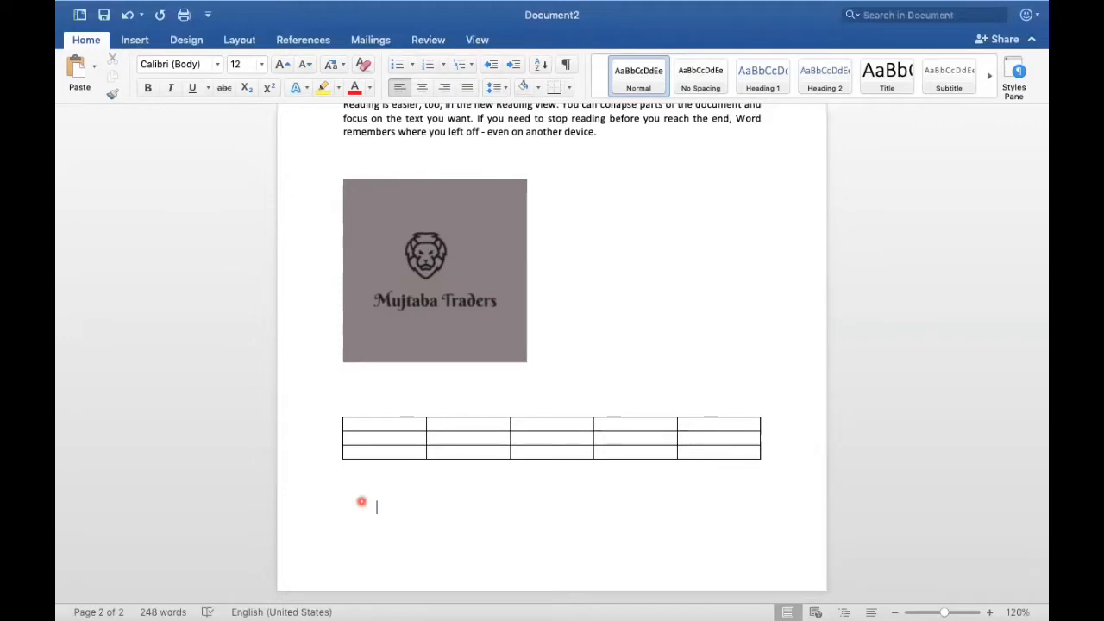
Step: Open the header of the second page and enter the student ID number as its text
{"action": "scroll", "coordinate": [326, 489], "scroll_direction": "up", "scroll_amount": 10}
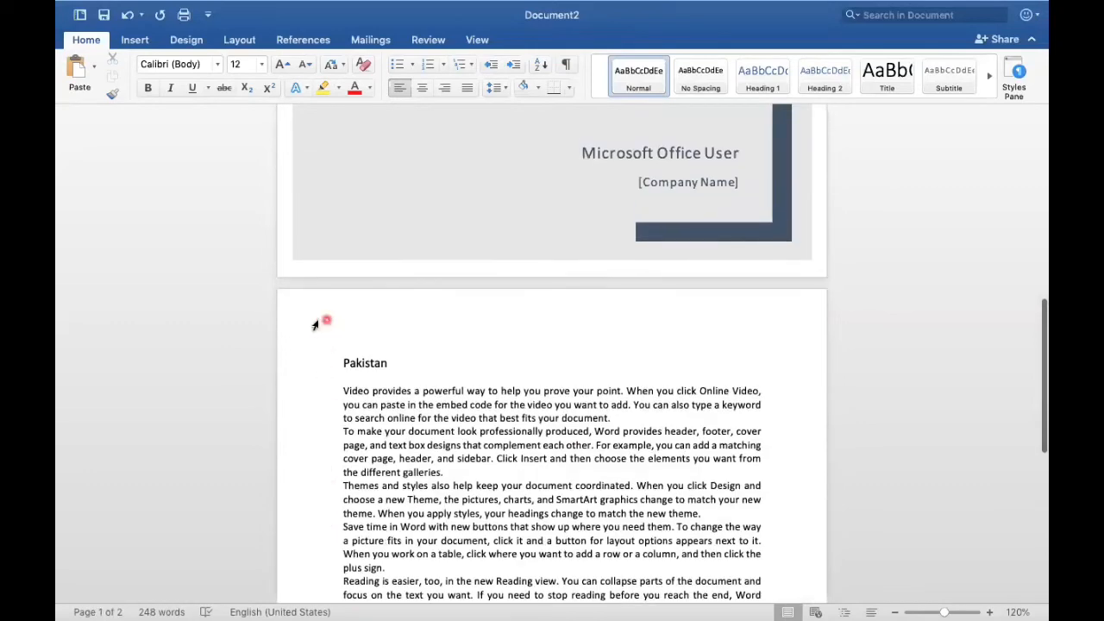
{"action": "double_click", "coordinate": [316, 324]}
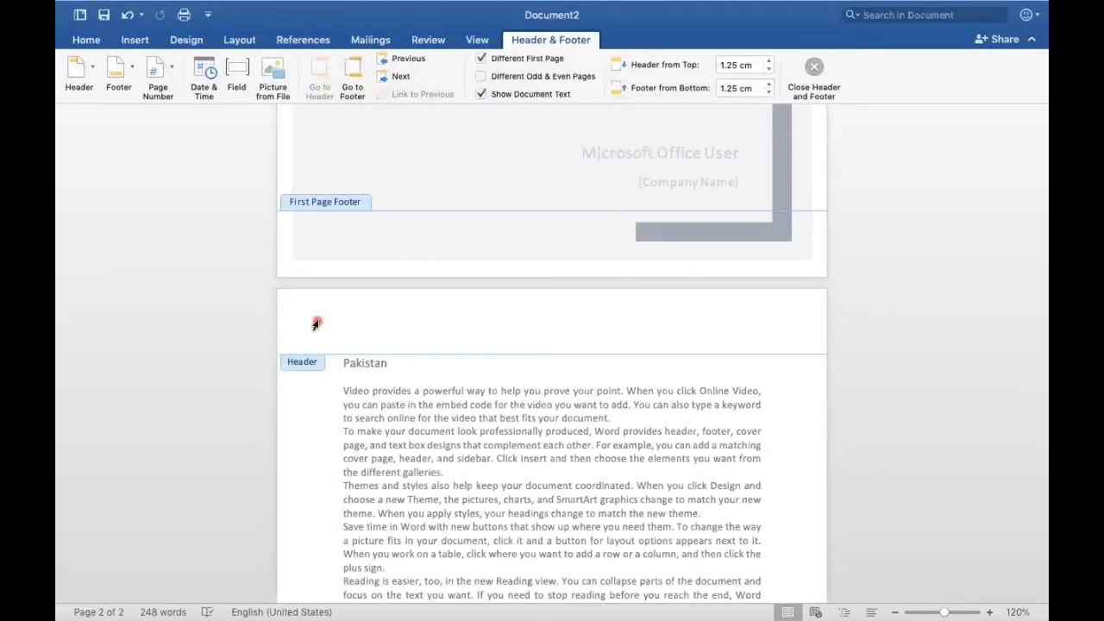
{"action": "type", "text": "s"}
{"action": "key", "text": "BackSpace"}
{"action": "type", "text": "S2020-020"}
Step: Insert the built-in Facet (Even Page) footer on the second page
{"action": "scroll", "coordinate": [328, 246], "scroll_direction": "down", "scroll_amount": 10}
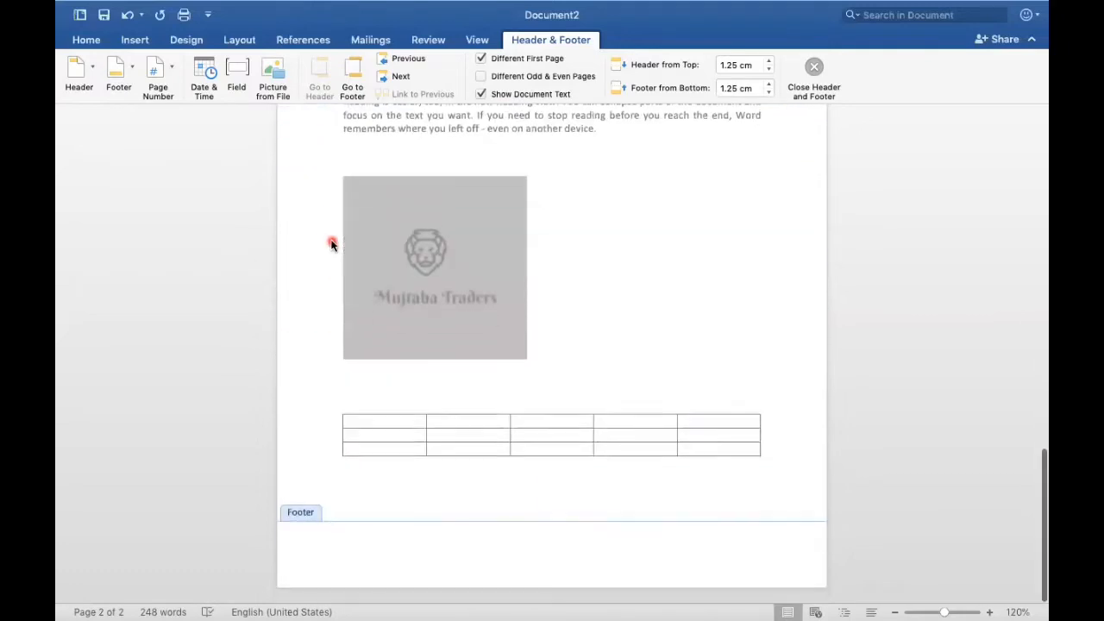
{"action": "left_click", "coordinate": [346, 550]}
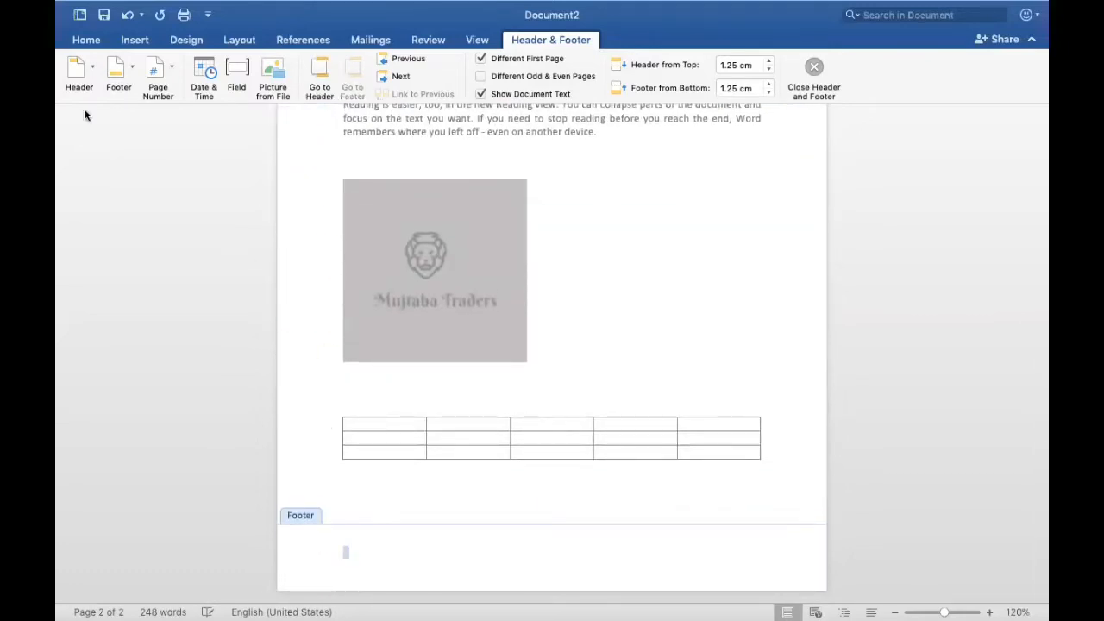
{"action": "left_click", "coordinate": [131, 68]}
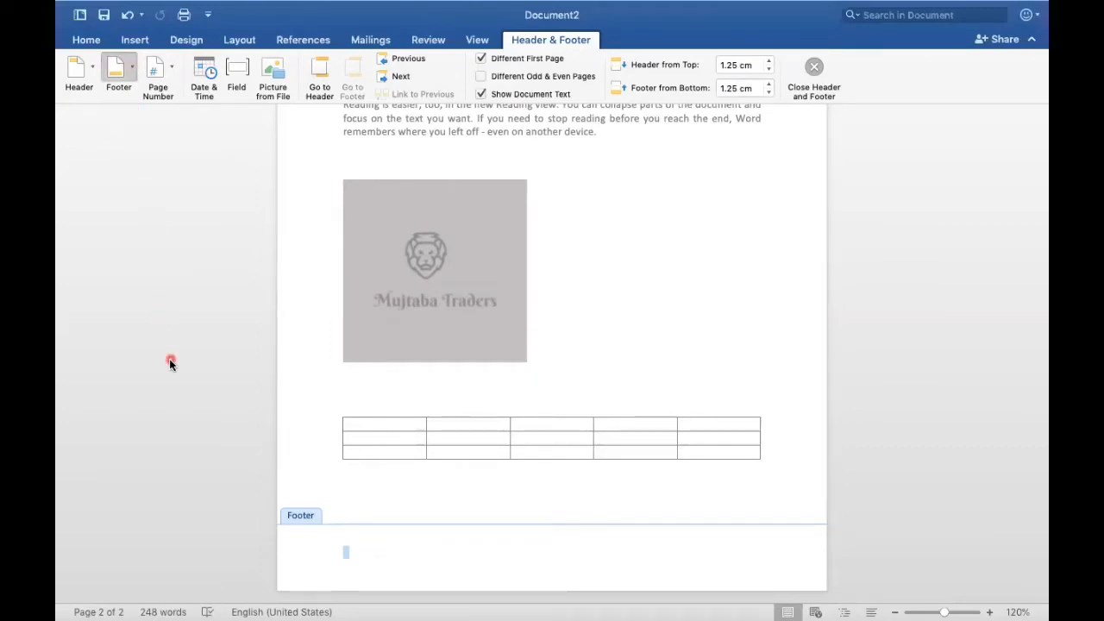
{"action": "left_click", "coordinate": [152, 407]}
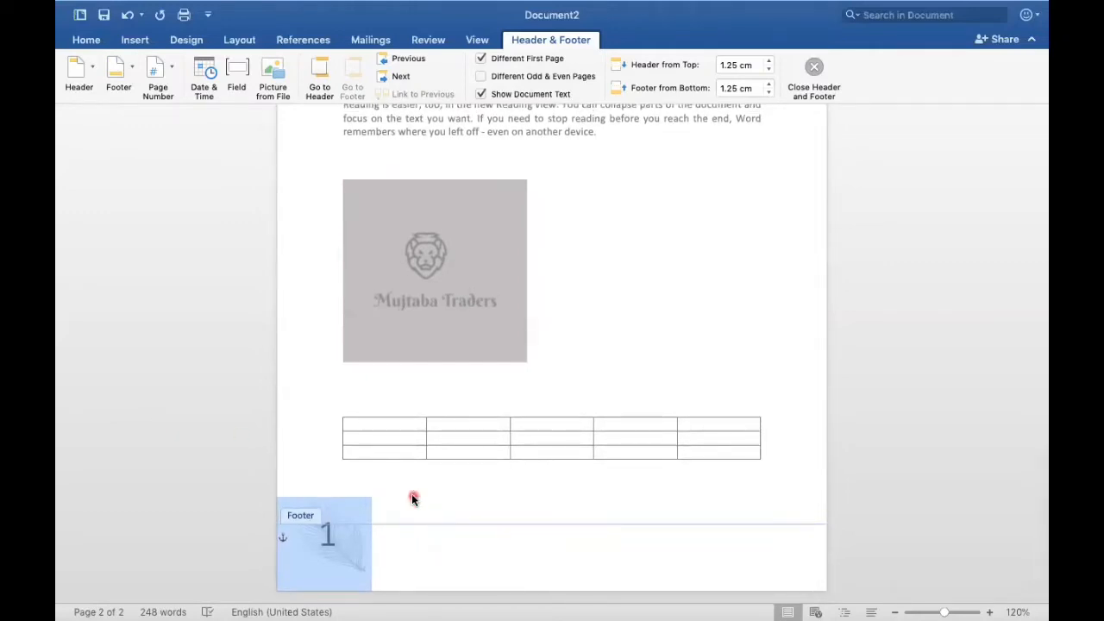
Step: Return from the footer to the document body and add three blank lines below the table
{"action": "double_click", "coordinate": [307, 366]}
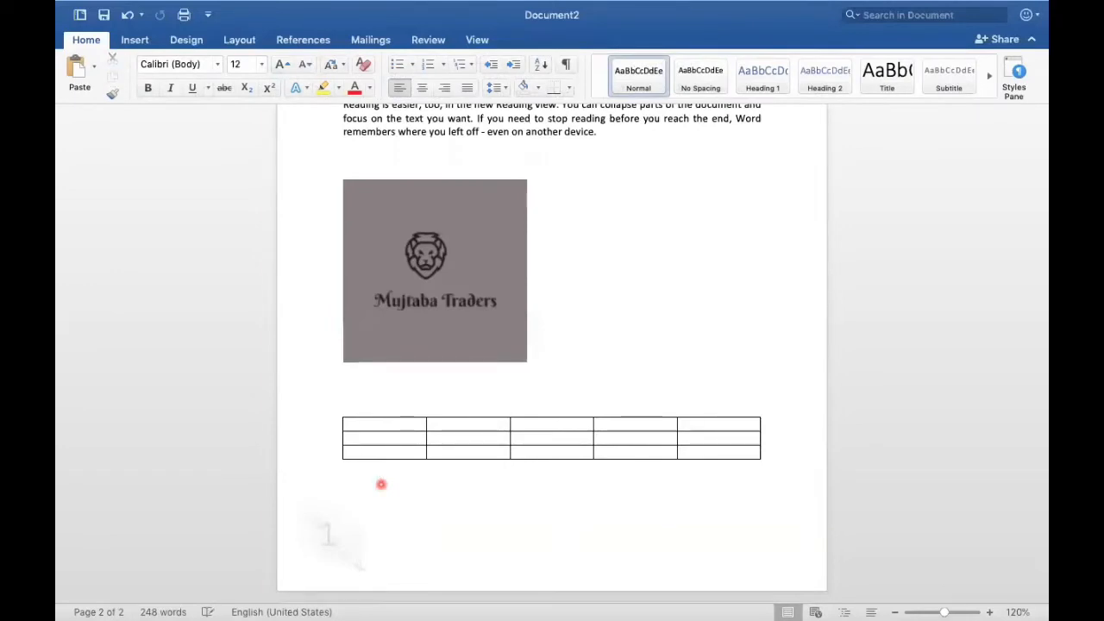
{"action": "key", "text": "Return"}
{"action": "key", "text": "Return"}
{"action": "key", "text": "Return"}
{"action": "key", "text": "Return"}
{"action": "key", "text": "Return"}
{"action": "key", "text": "Return"}
{"action": "key", "text": "Return"}
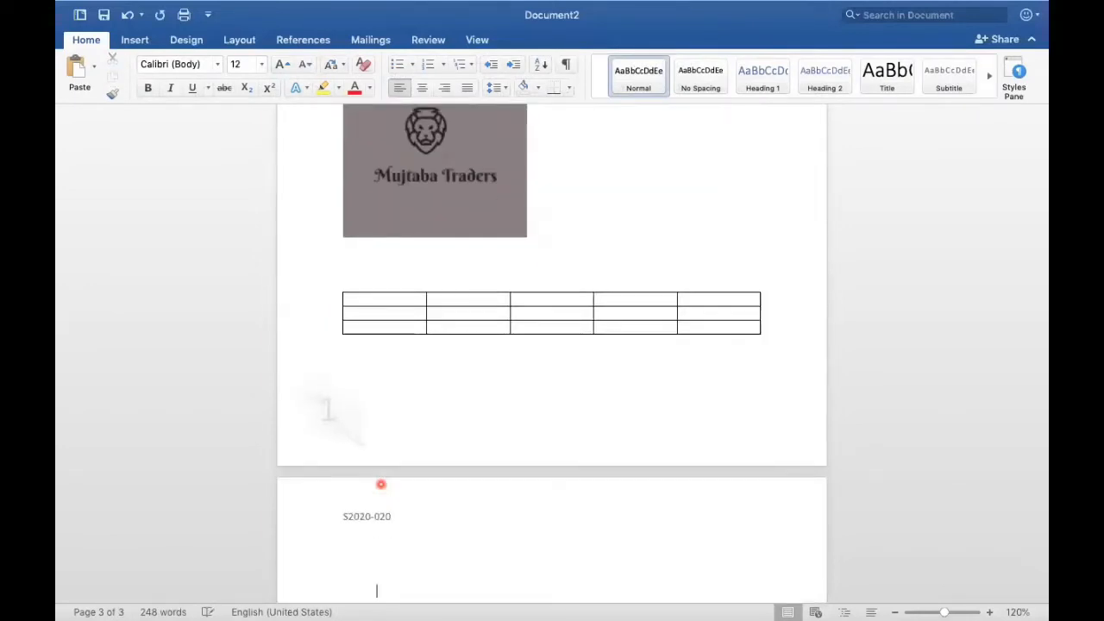
Step: Run the spelling and grammar check on the whole document and close it when it finishes
{"action": "scroll", "coordinate": [381, 484], "scroll_direction": "up", "scroll_amount": 3}
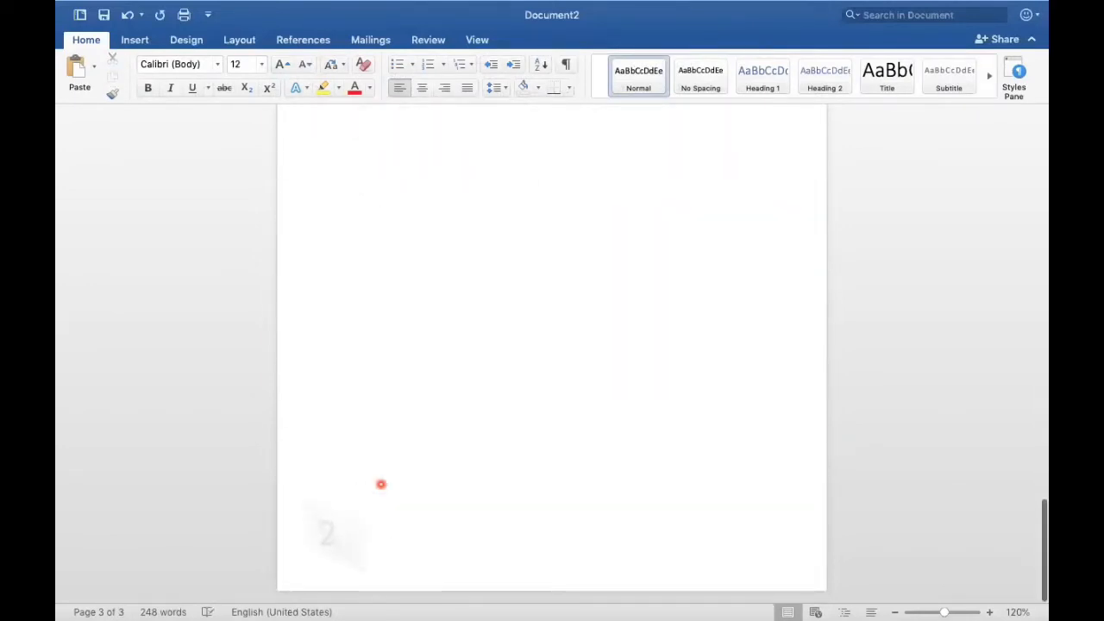
{"action": "scroll", "coordinate": [380, 484], "scroll_direction": "up", "scroll_amount": 6}
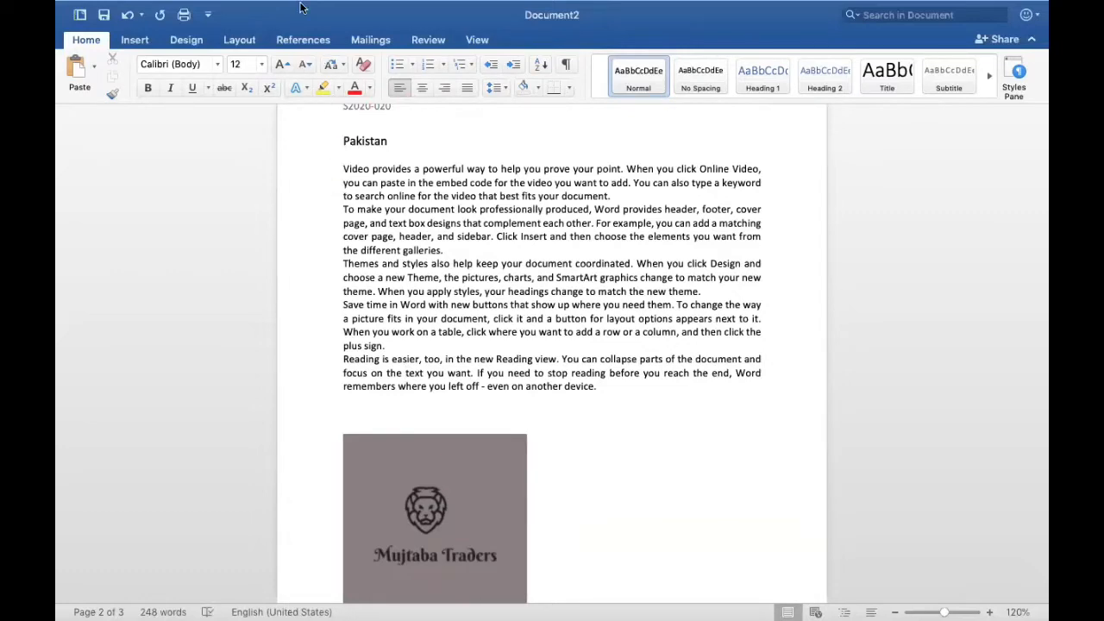
{"action": "mouse_move", "coordinate": [300, 7]}
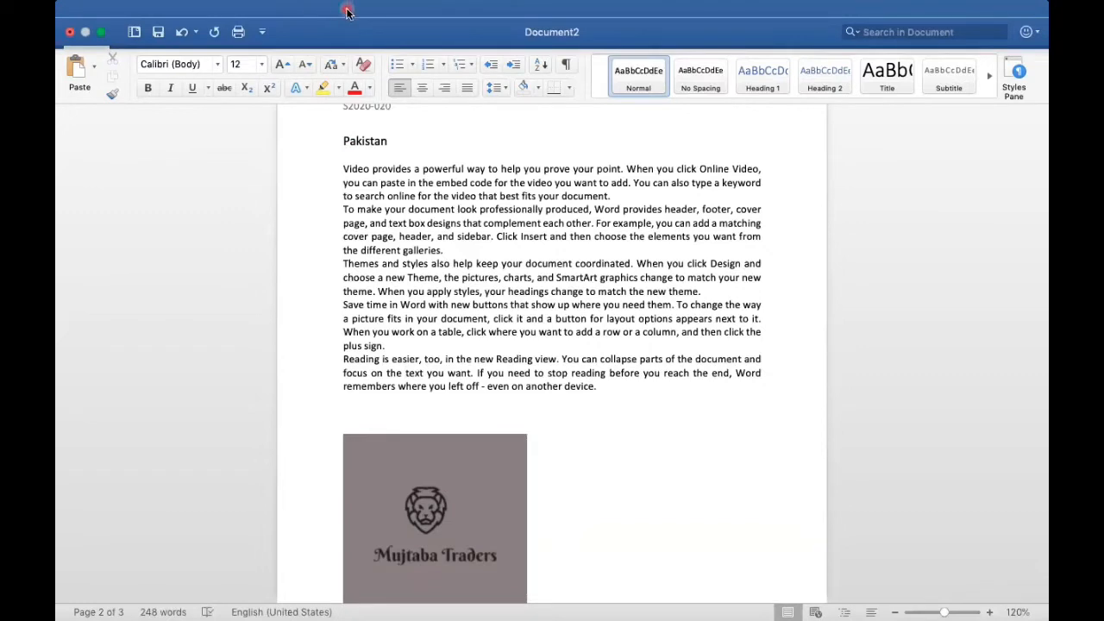
{"action": "mouse_move", "coordinate": [362, 25]}
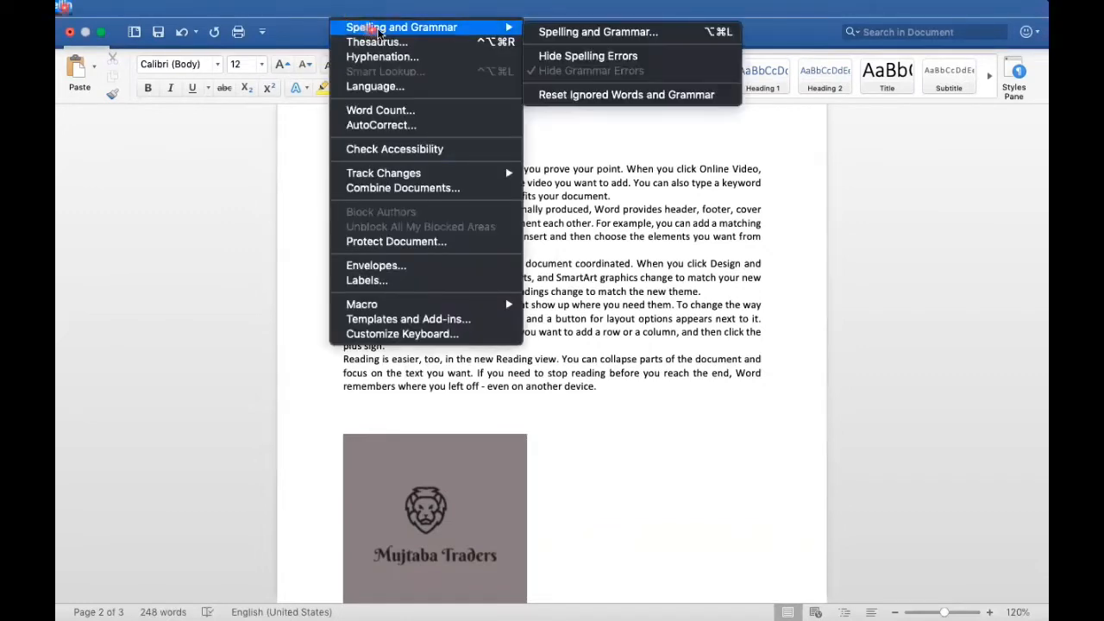
{"action": "left_click", "coordinate": [568, 32]}
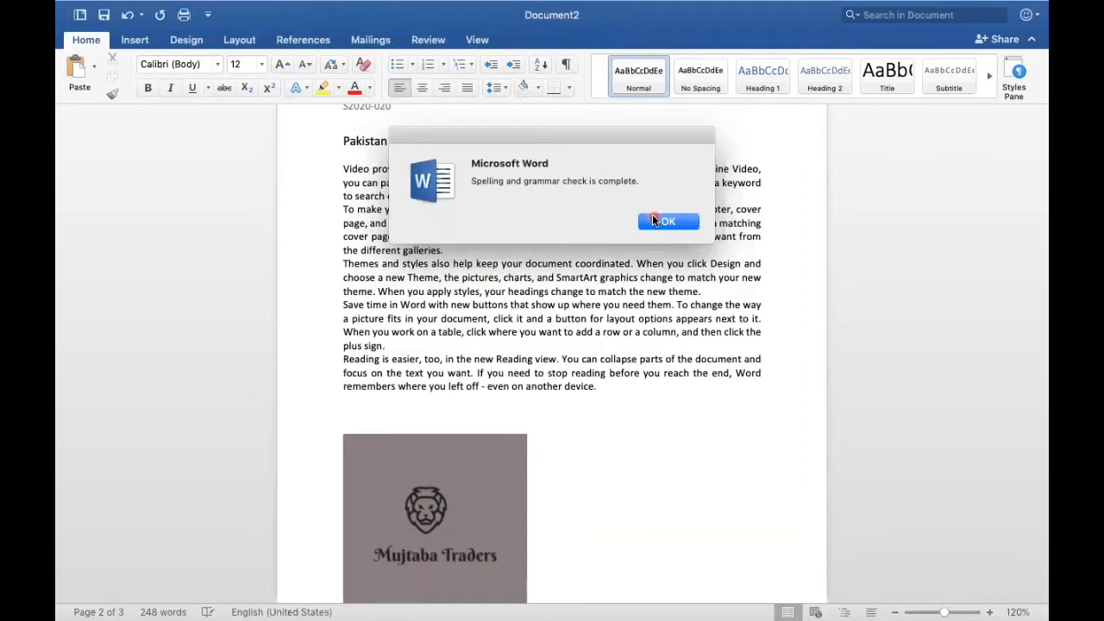
{"action": "left_click", "coordinate": [654, 223]}
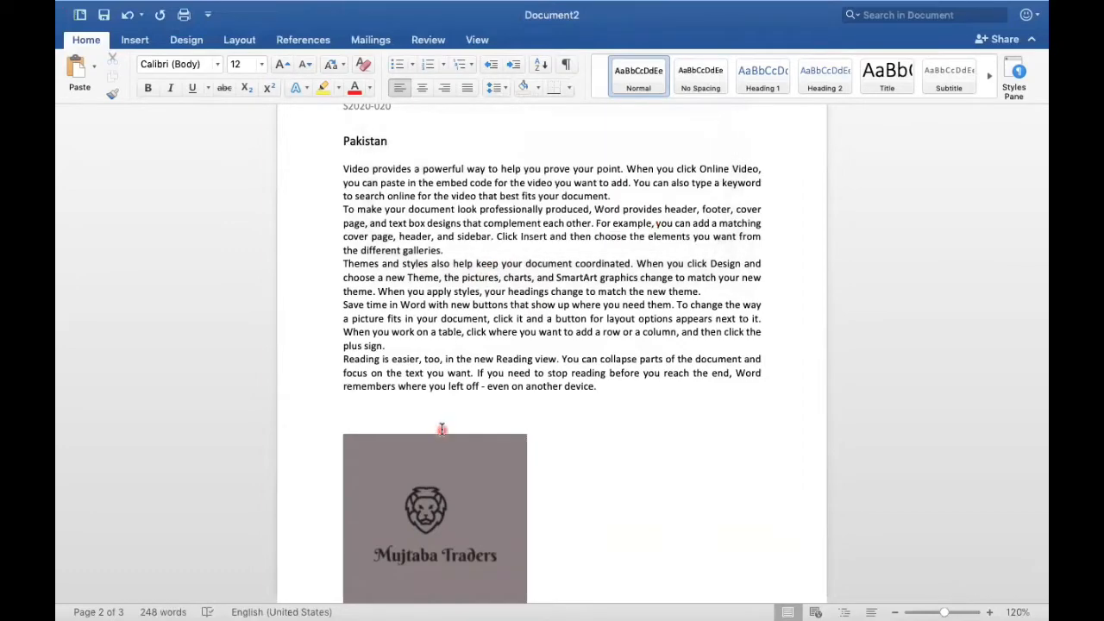
{"action": "scroll", "coordinate": [442, 428], "scroll_direction": "down", "scroll_amount": 5}
{"action": "scroll", "coordinate": [441, 429], "scroll_direction": "down", "scroll_amount": 4}
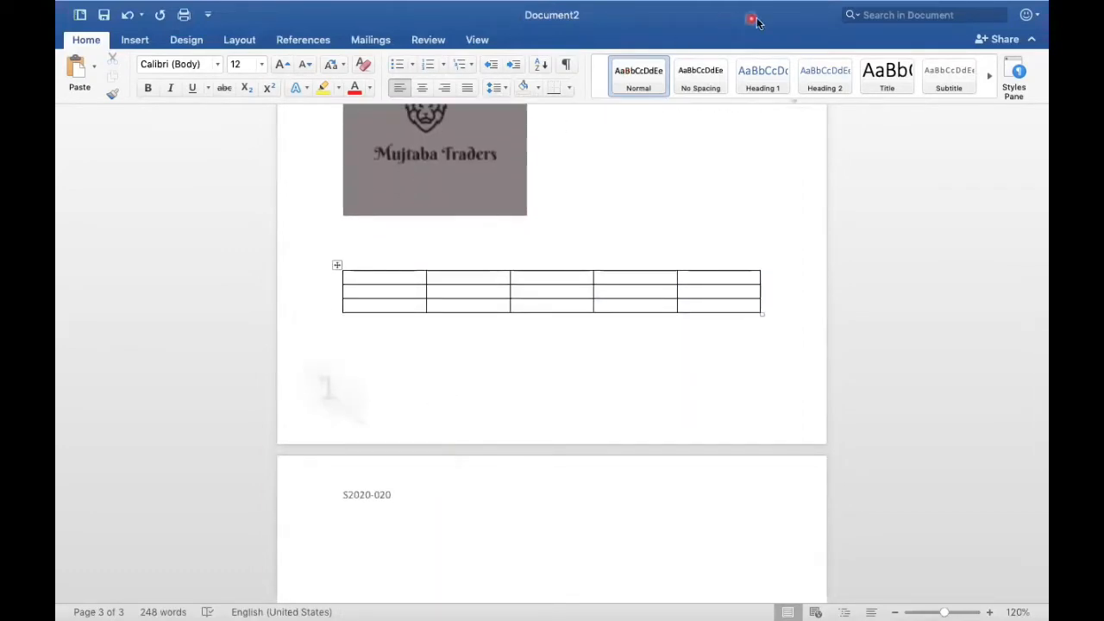
{"action": "mouse_move", "coordinate": [636, 4]}
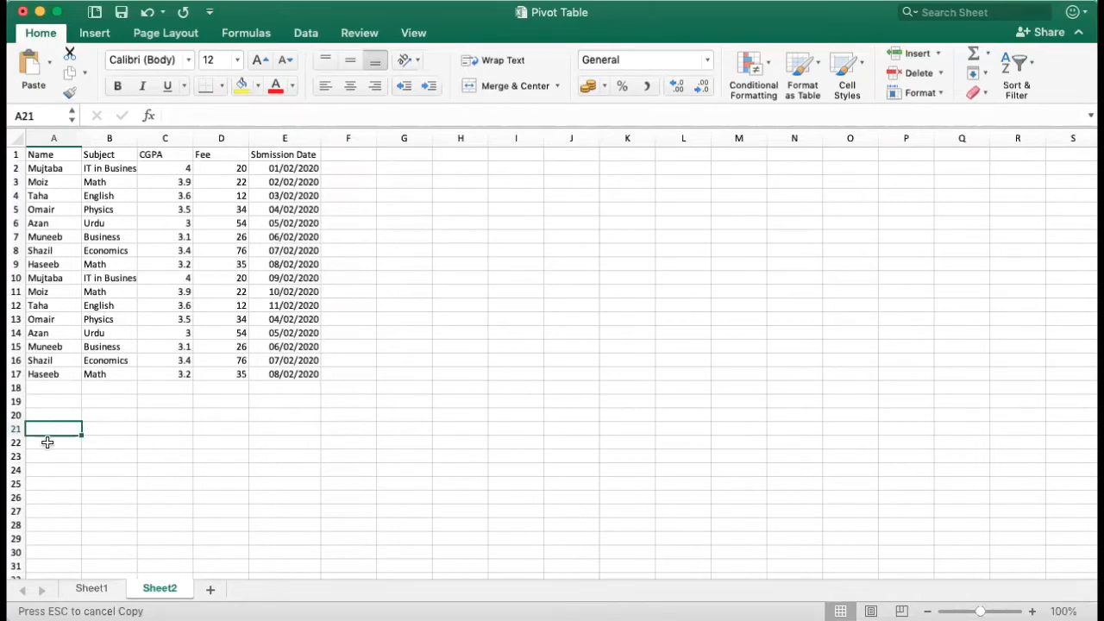
Step: Label cell A21 "Sum" and enter a SUM formula over A1:E17 in cell B21
{"action": "type", "text": "Sum"}
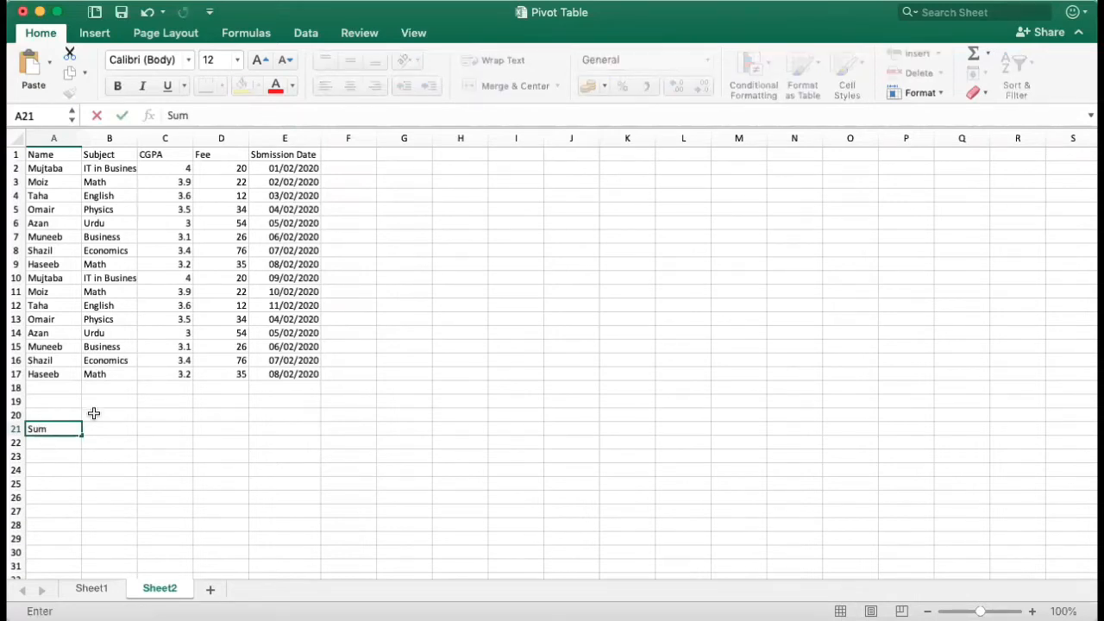
{"action": "left_click", "coordinate": [99, 429]}
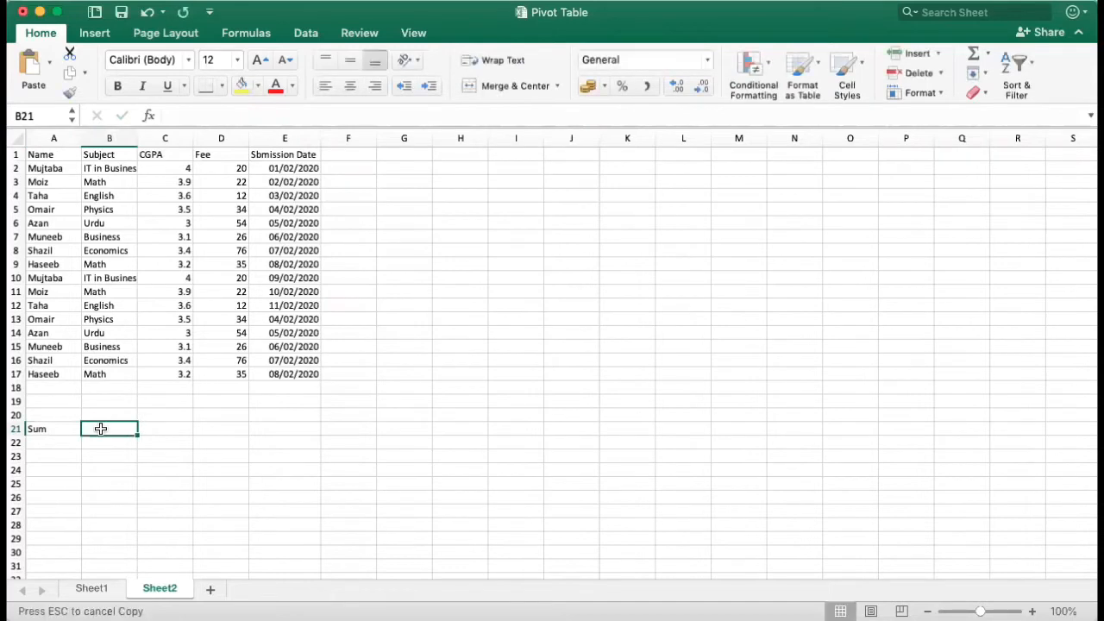
{"action": "type", "text": "=su"}
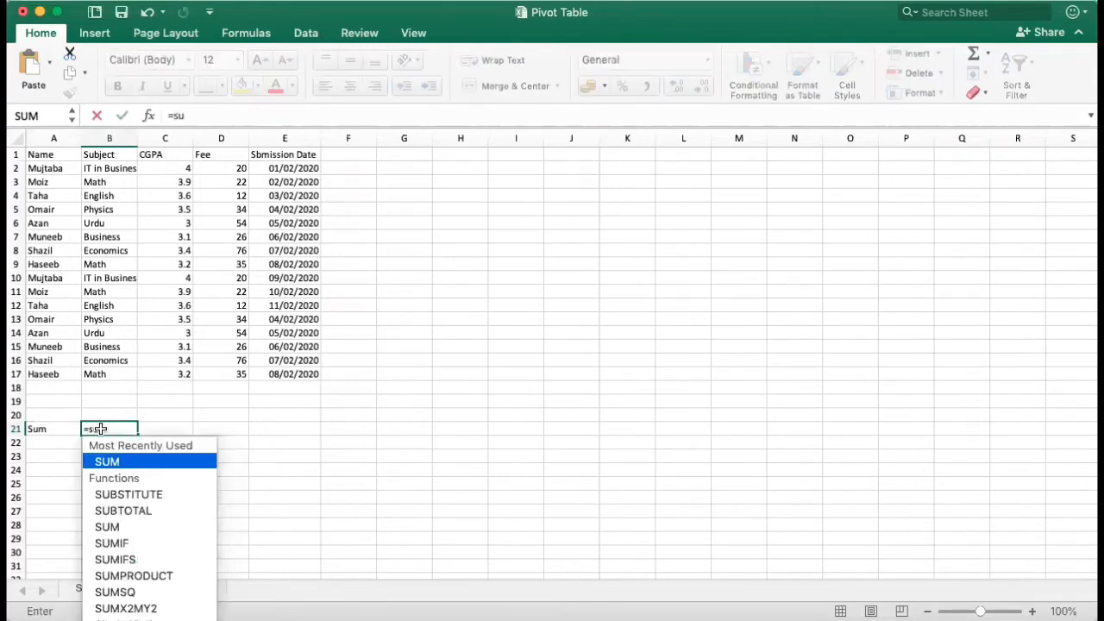
{"action": "type", "text": "m"}
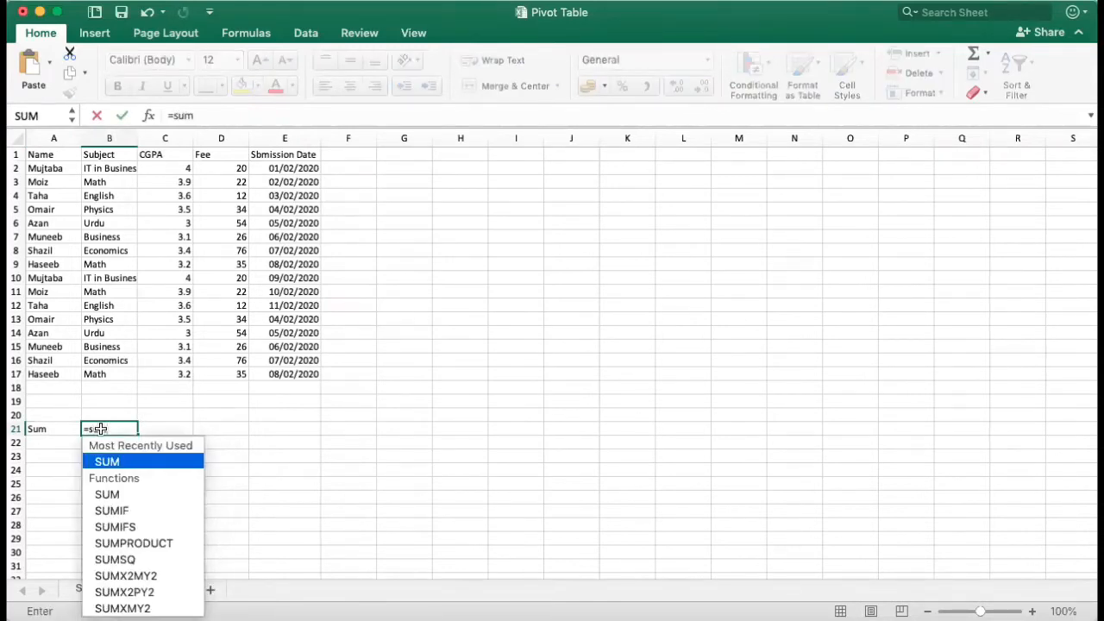
{"action": "double_click", "coordinate": [112, 460]}
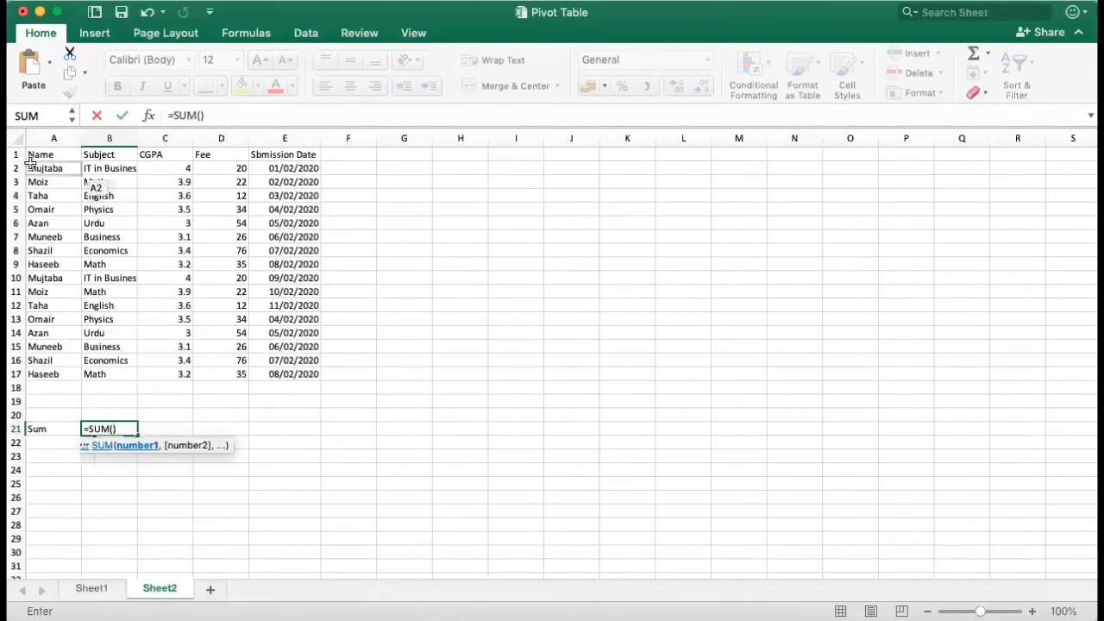
{"action": "left_click_drag", "start_coordinate": [34, 154], "coordinate": [298, 376]}
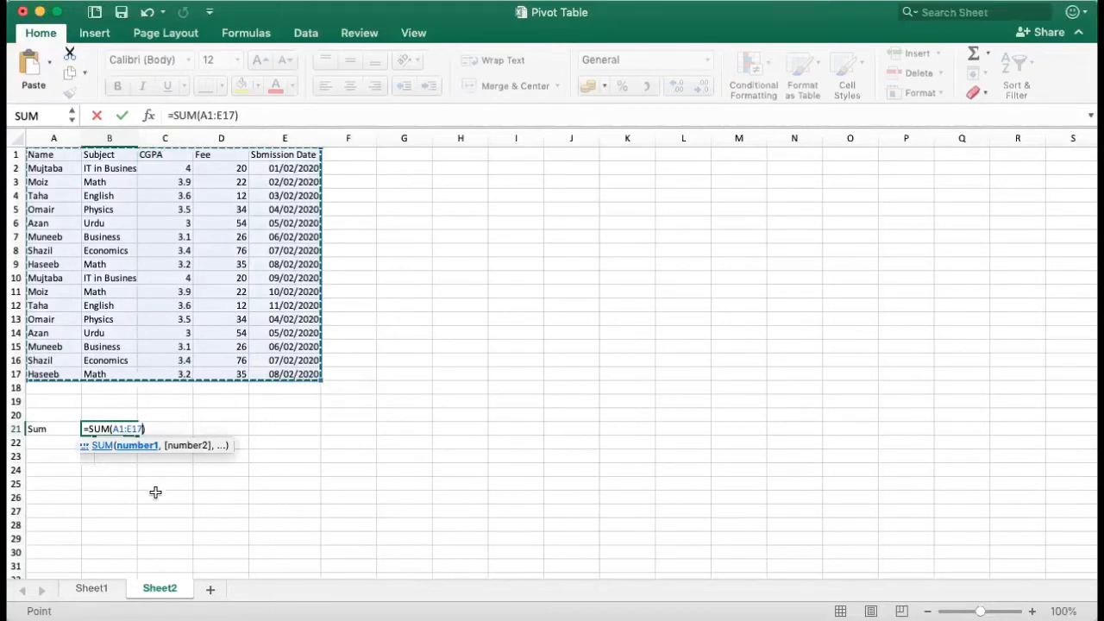
{"action": "key", "text": "Return"}
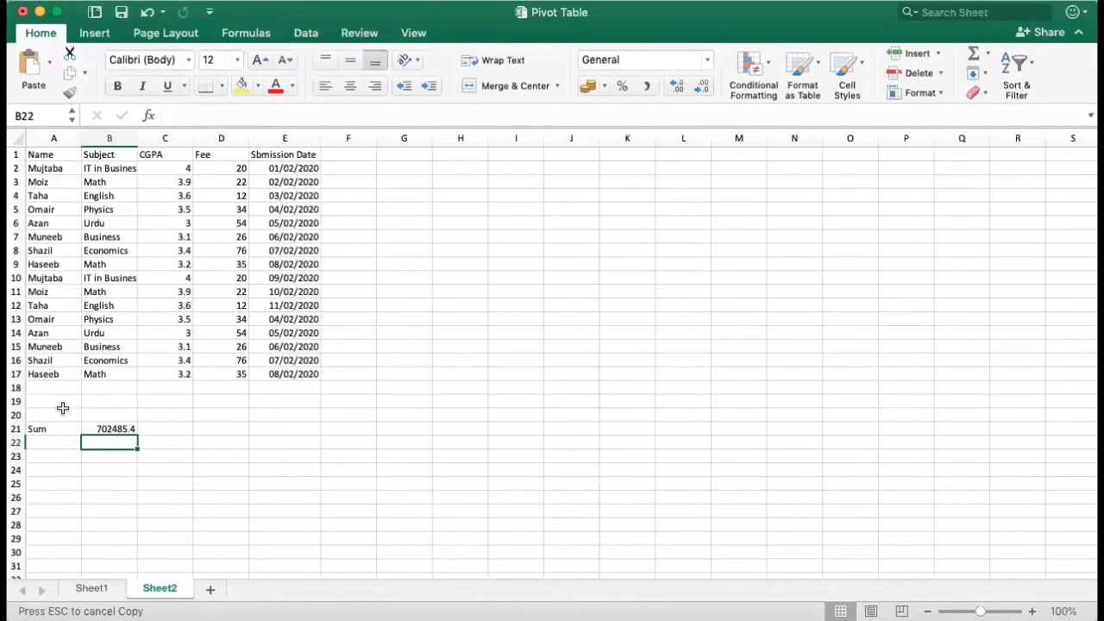
Step: Label cell A22 "Count" and enter a COUNT formula over A1:E17 in cell B22
{"action": "left_click", "coordinate": [36, 445]}
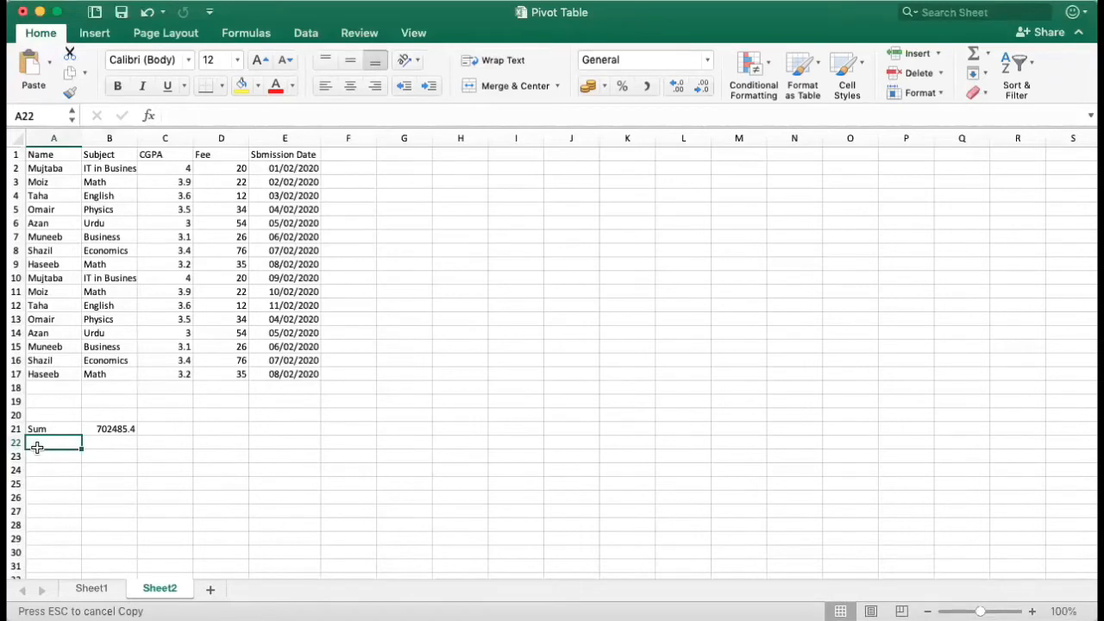
{"action": "type", "text": "Count"}
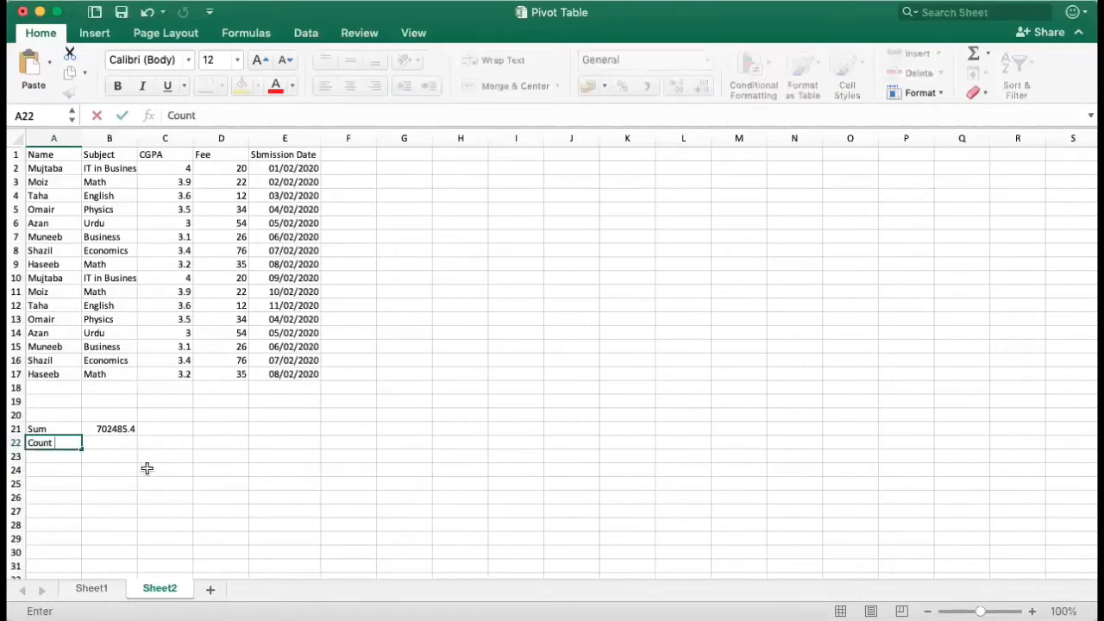
{"action": "left_click", "coordinate": [118, 444]}
{"action": "key", "text": "super+c"}
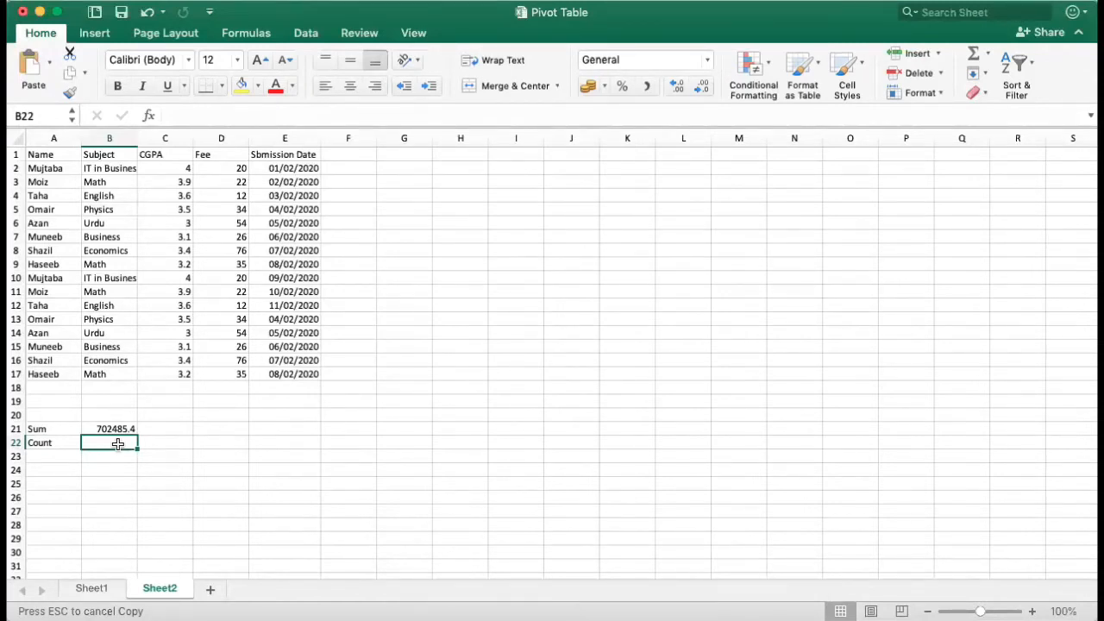
{"action": "type", "text": "="}
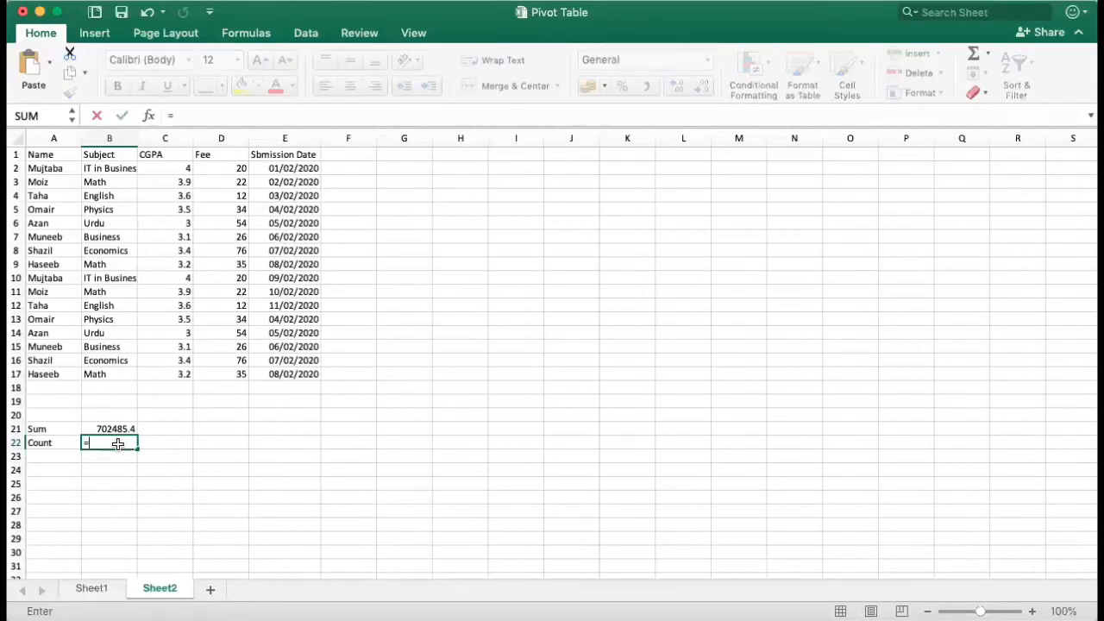
{"action": "type", "text": "count"}
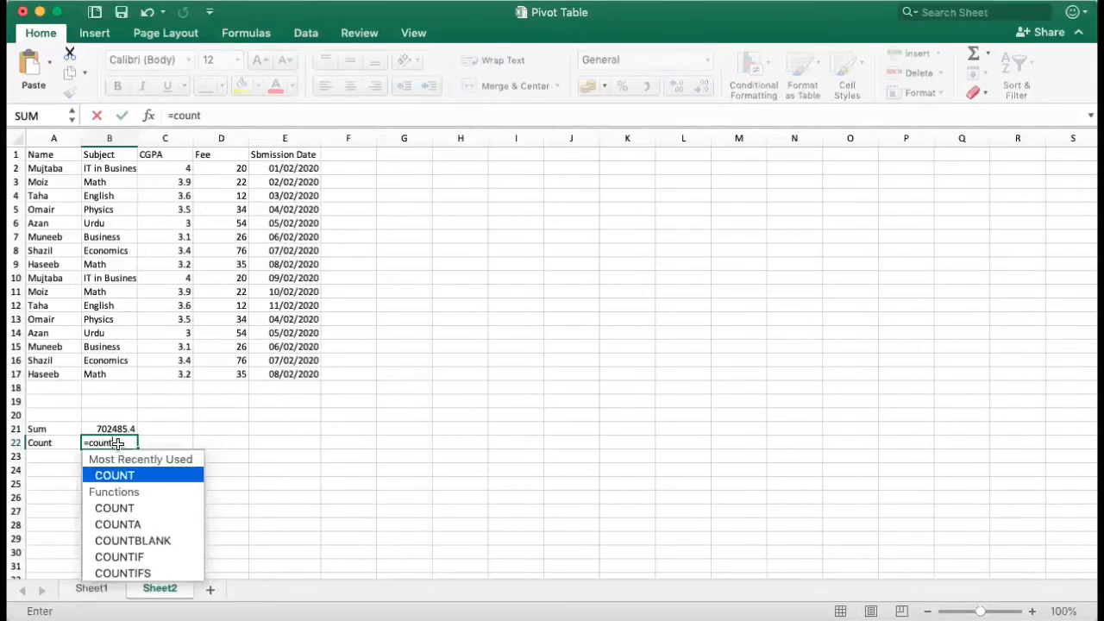
{"action": "double_click", "coordinate": [111, 476]}
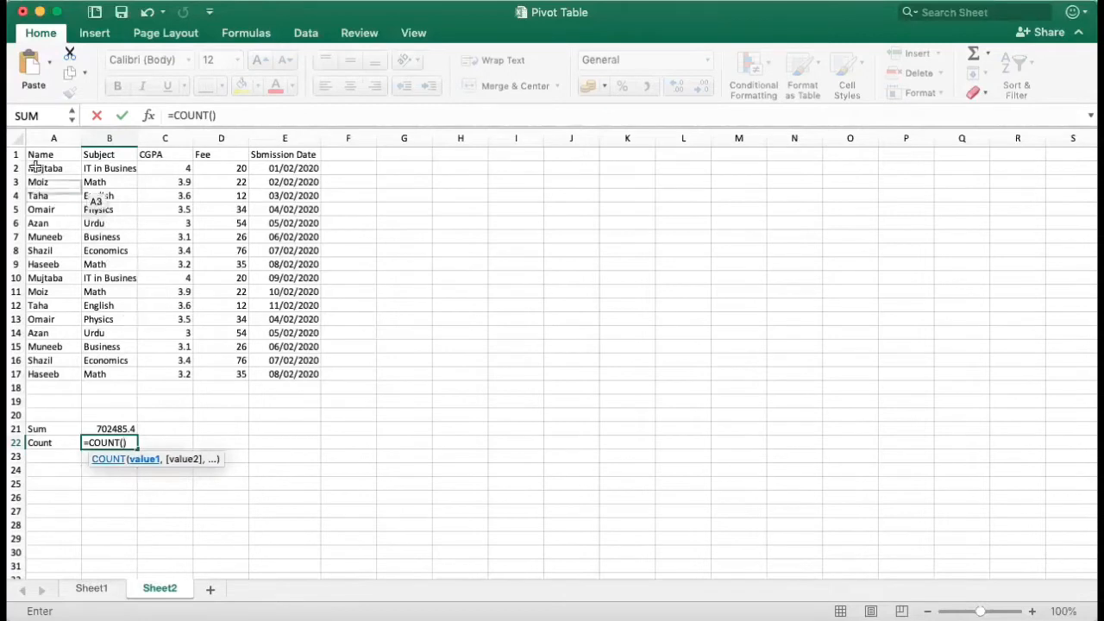
{"action": "left_click_drag", "start_coordinate": [41, 154], "coordinate": [290, 379]}
{"action": "key", "text": "Return"}
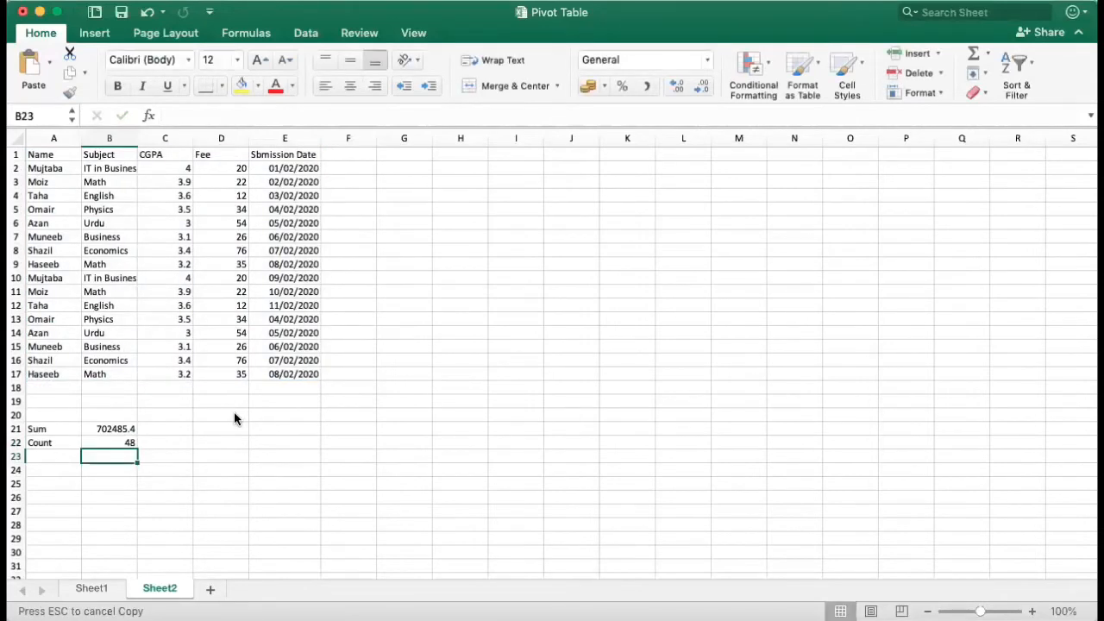
Step: Label cell A23 "Count IF" below the Count label
{"action": "left_click", "coordinate": [41, 460]}
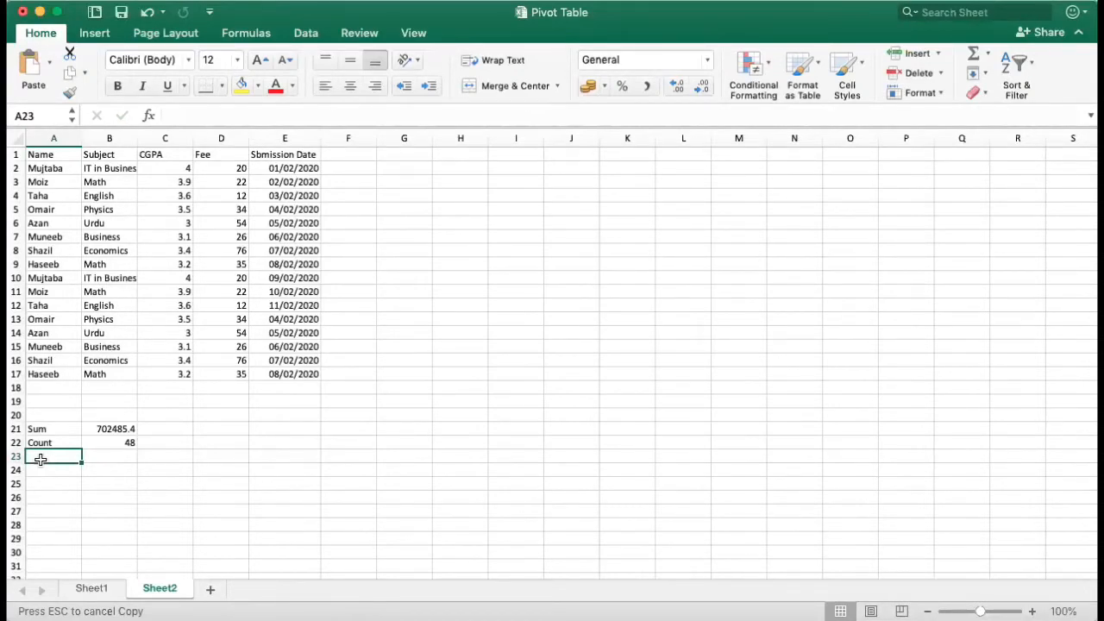
{"action": "type", "text": "Count"}
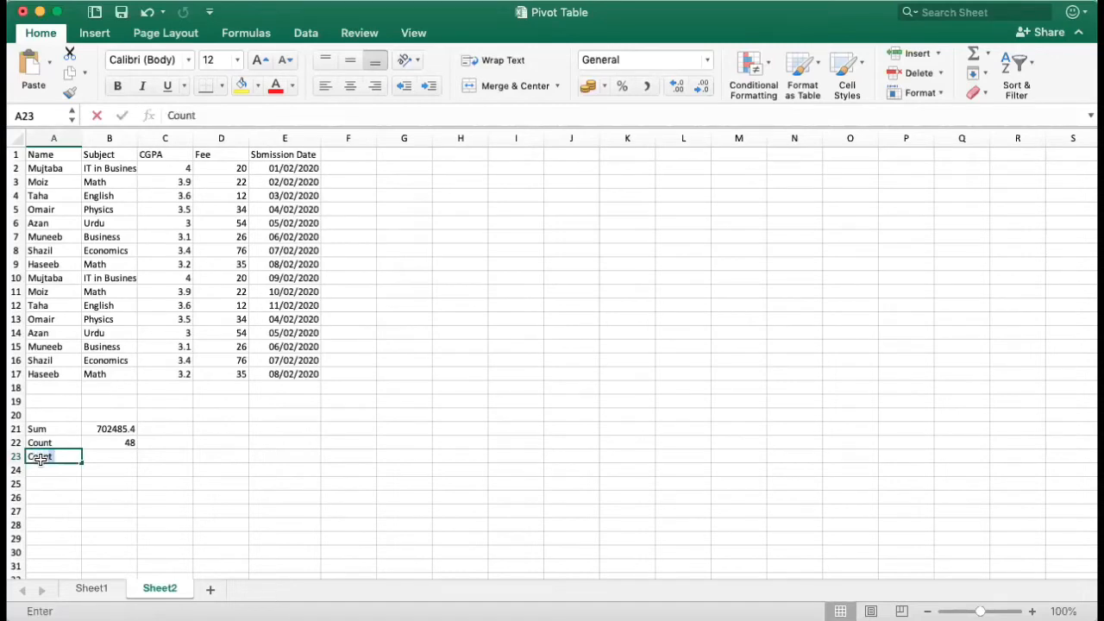
{"action": "type", "text": " IF"}
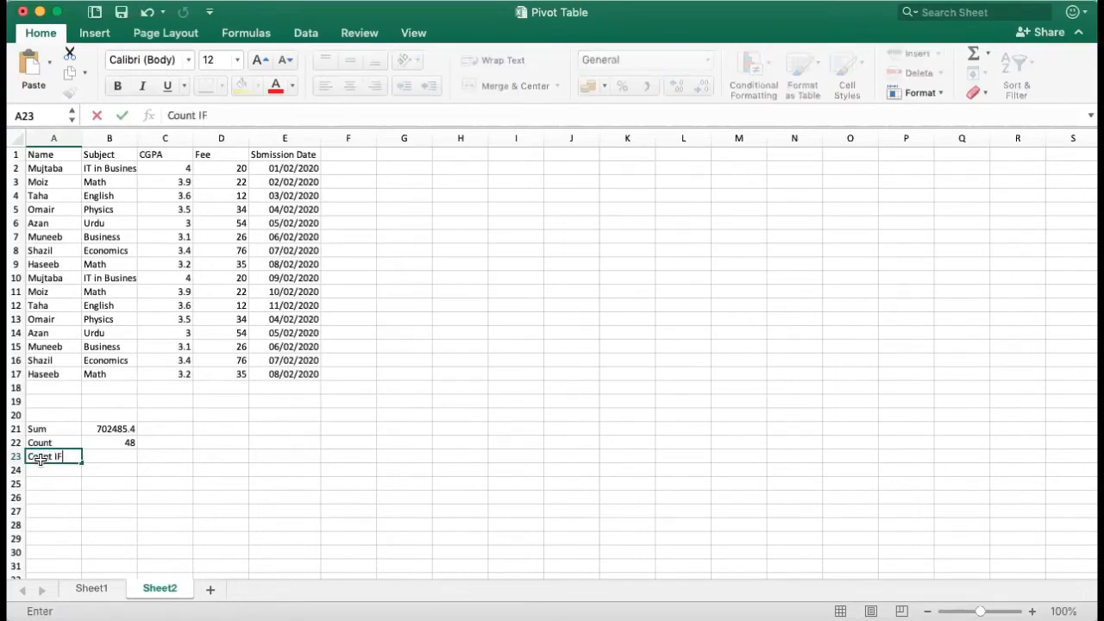
Step: Try a COUNTIF formula in cell B23 over the range A1:E17 with a student's first name as the criterion
{"action": "left_click", "coordinate": [109, 456]}
{"action": "key", "text": "cmd+c"}
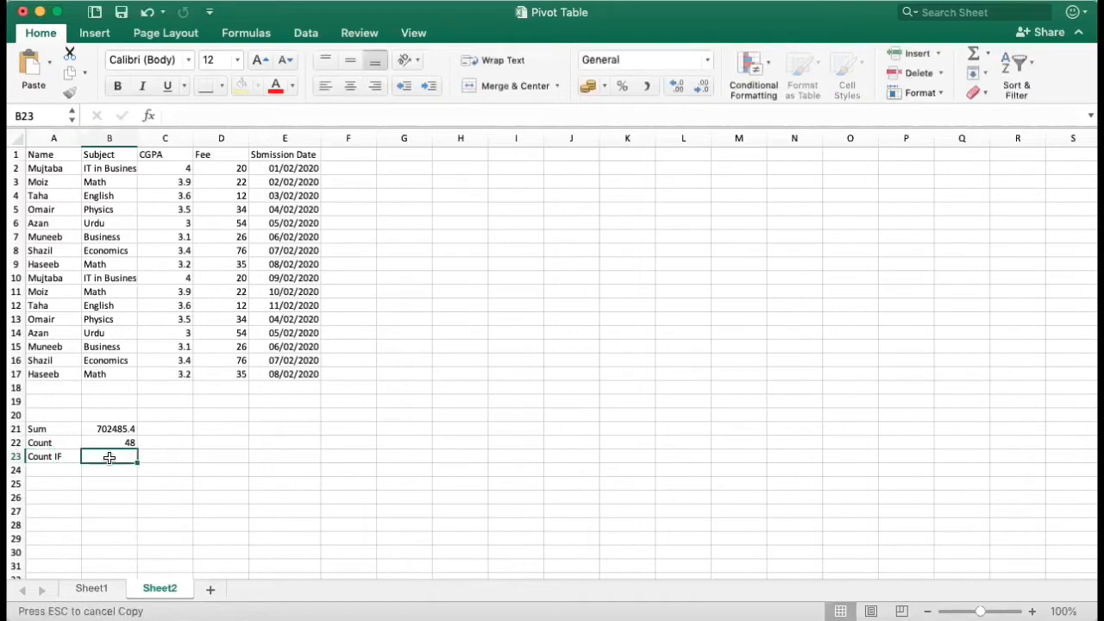
{"action": "type", "text": "="}
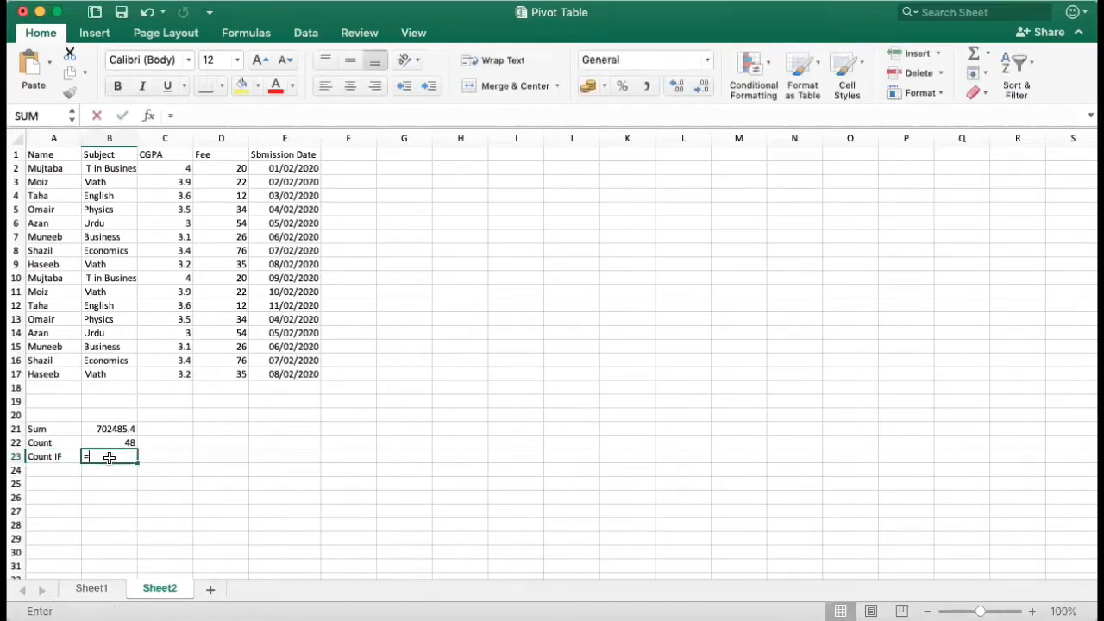
{"action": "type", "text": "count"}
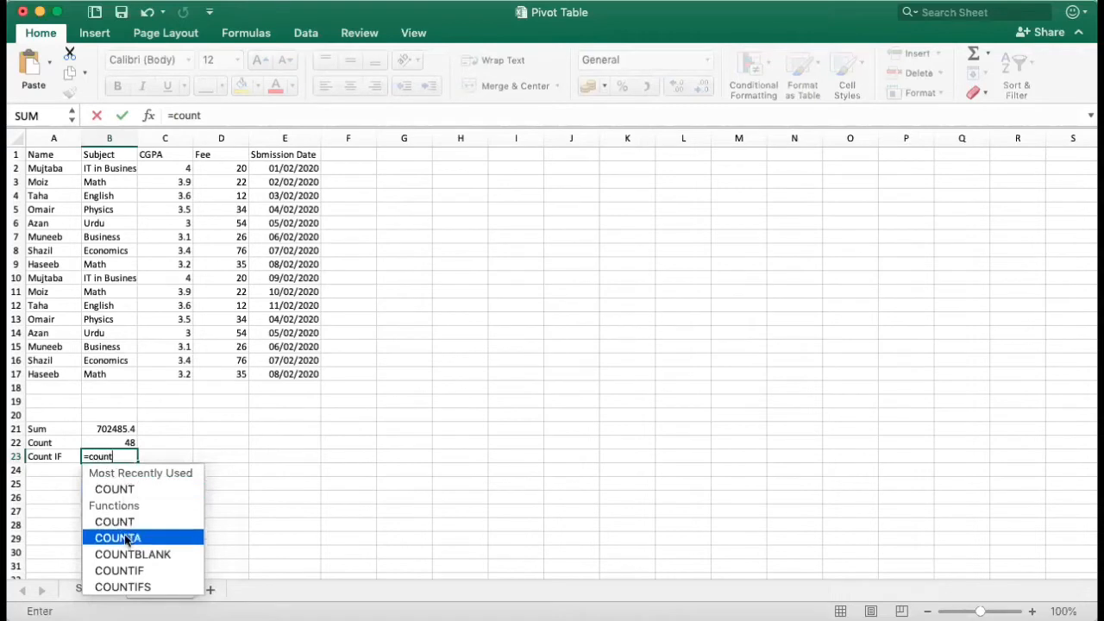
{"action": "double_click", "coordinate": [125, 571]}
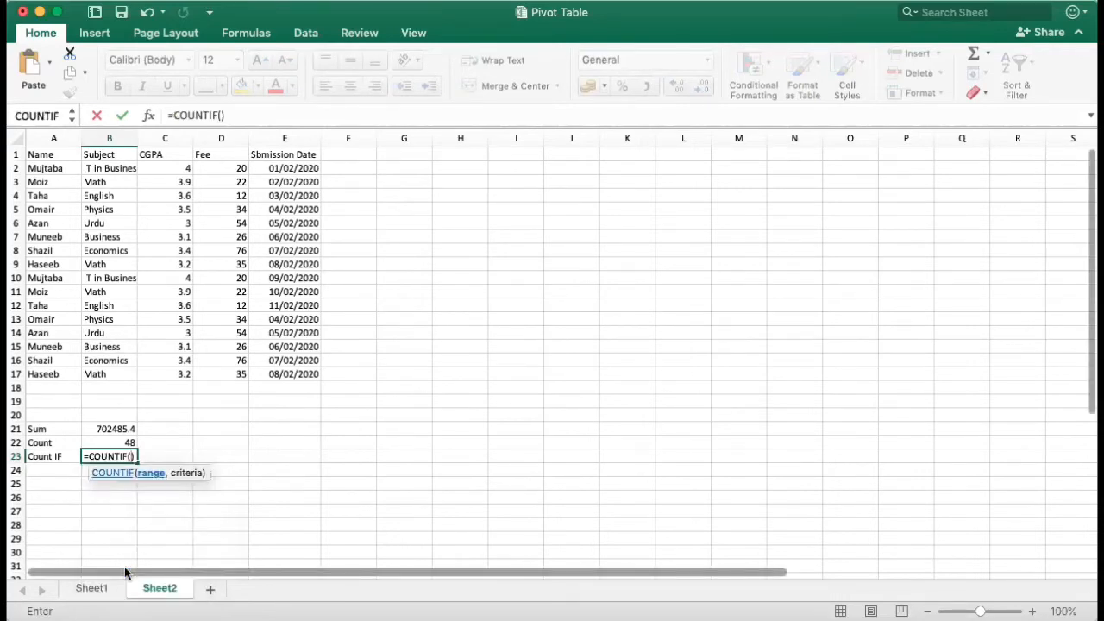
{"action": "left_click", "coordinate": [43, 155]}
{"action": "left_click_drag", "start_coordinate": [65, 162], "coordinate": [304, 378]}
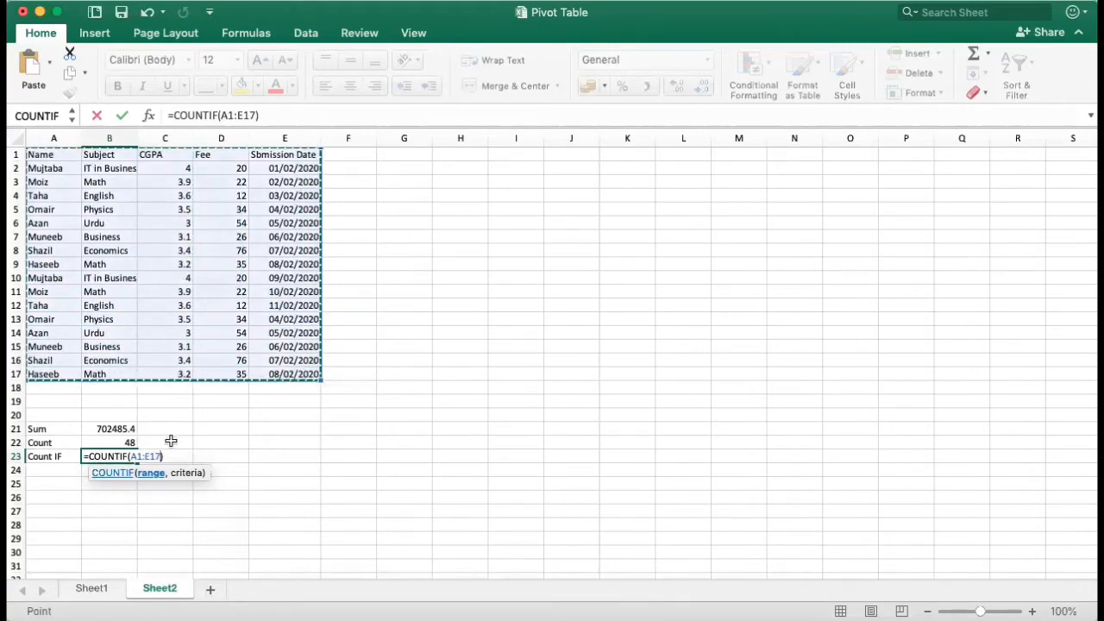
{"action": "type", "text": ","}
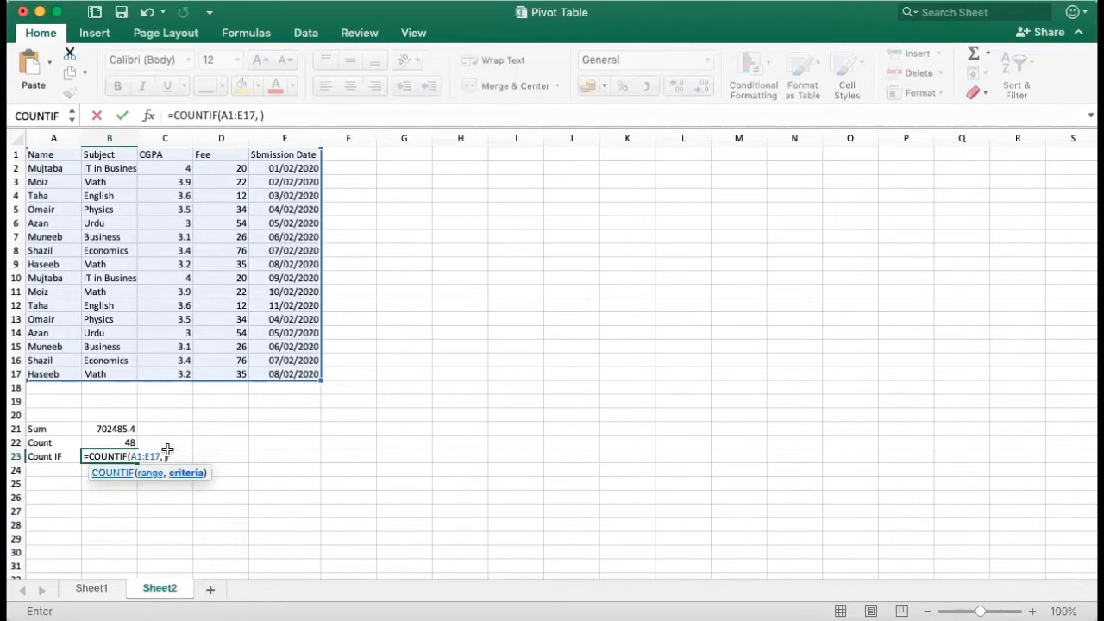
{"action": "type", "text": "Moiz"}
{"action": "key", "text": "Return"}
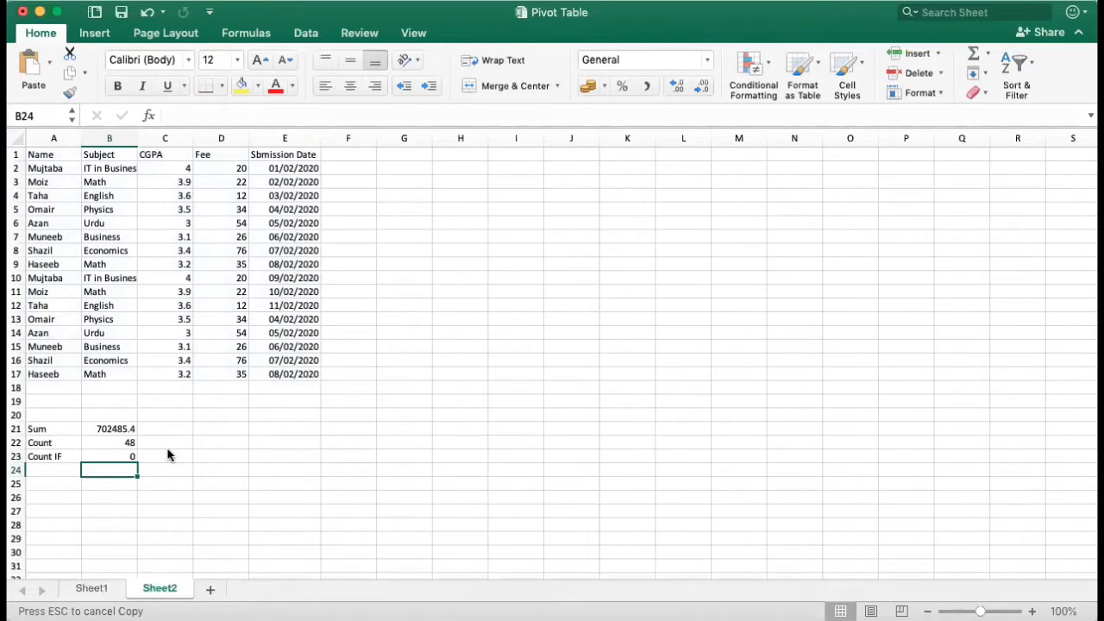
Step: Replace the formula in cell B23 with a COUNTIF over A1:E17 using a student's first name in quotation marks as the criterion
{"action": "left_click", "coordinate": [116, 456]}
{"action": "key", "text": "super+z"}
{"action": "type", "text": "="}
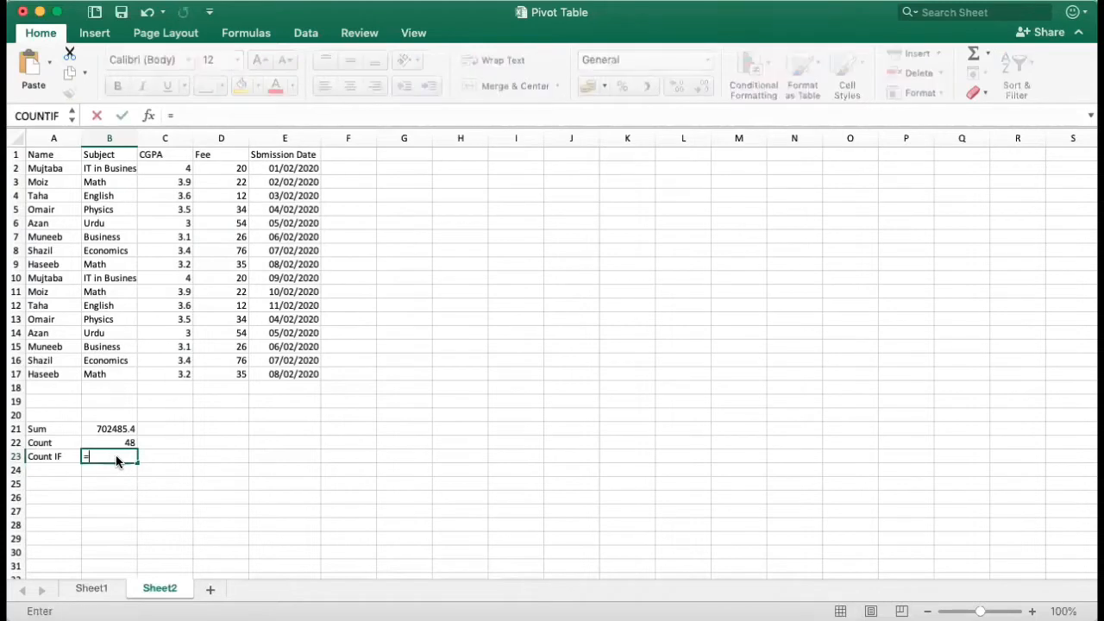
{"action": "type", "text": "count"}
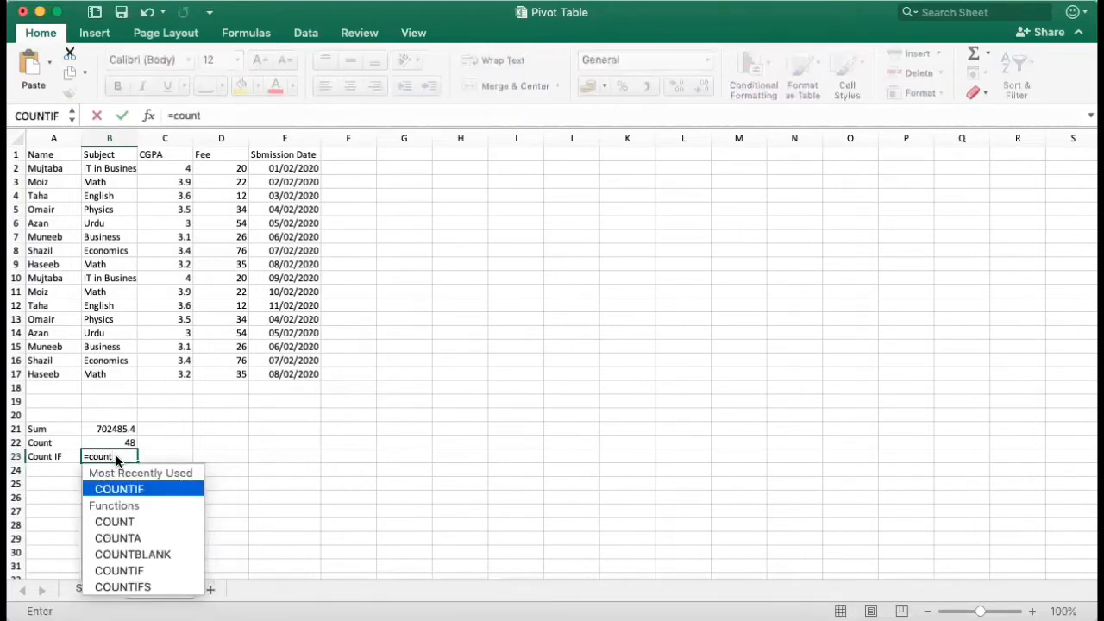
{"action": "double_click", "coordinate": [134, 490]}
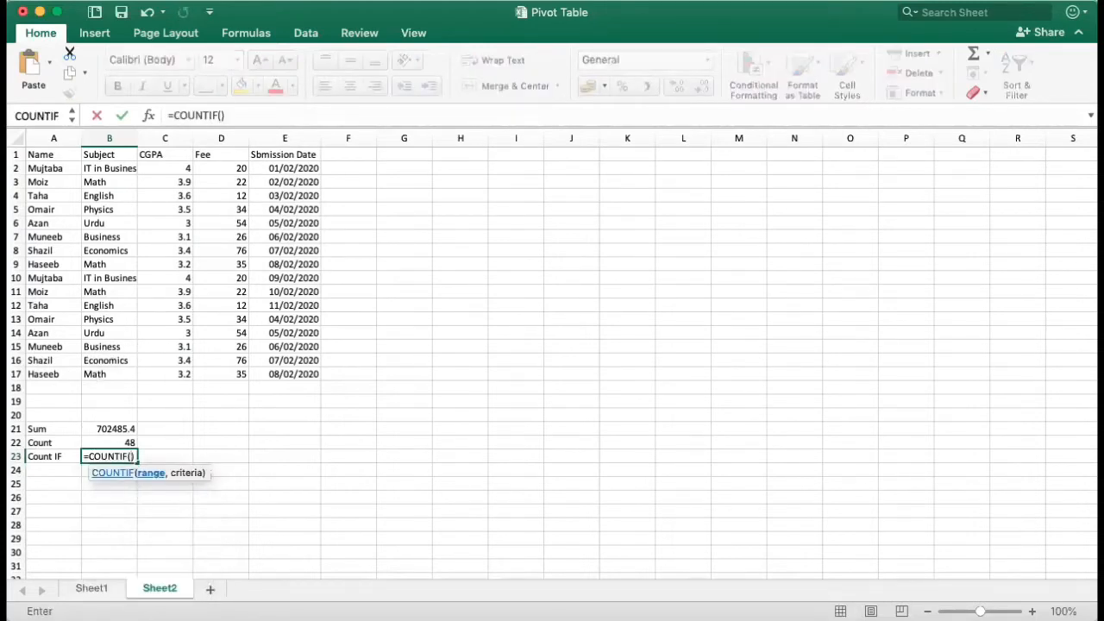
{"action": "left_click_drag", "start_coordinate": [40, 154], "coordinate": [273, 384]}
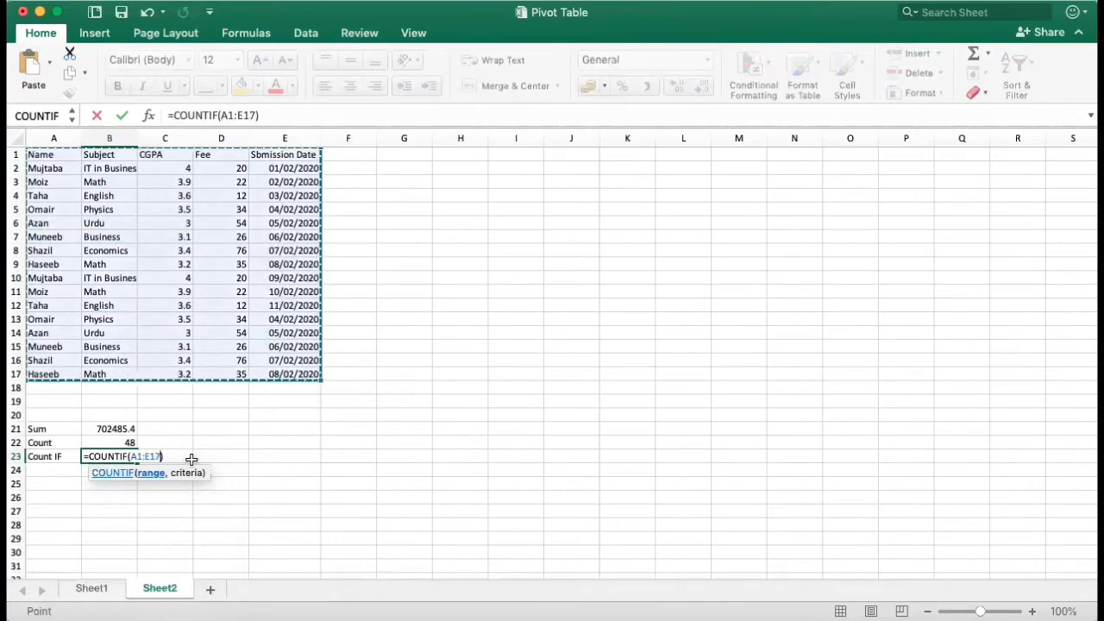
{"action": "type", "text": ", "}
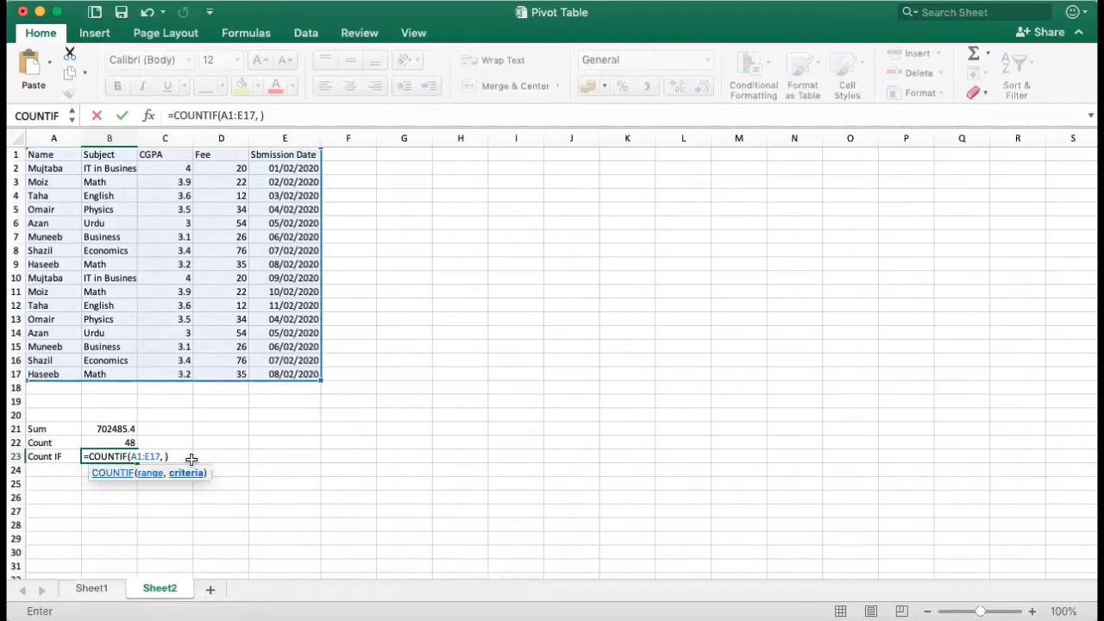
{"action": "type", "text": "\"Moiz\""}
{"action": "key", "text": "Return"}
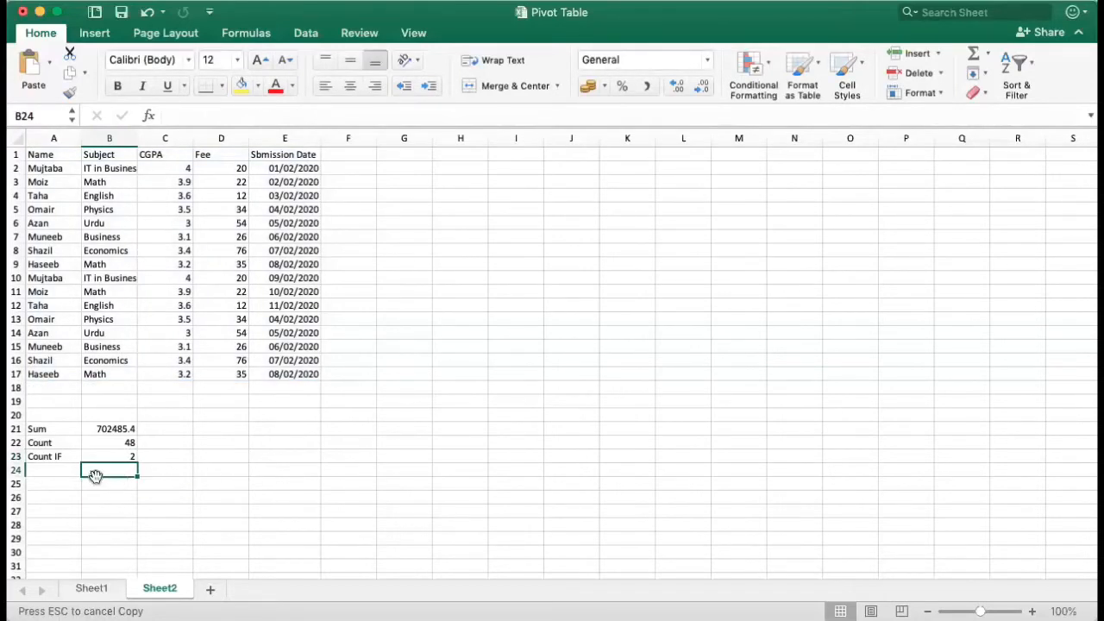
Step: Label cell A24 "If Else" below the Count IF label
{"action": "left_click", "coordinate": [64, 469]}
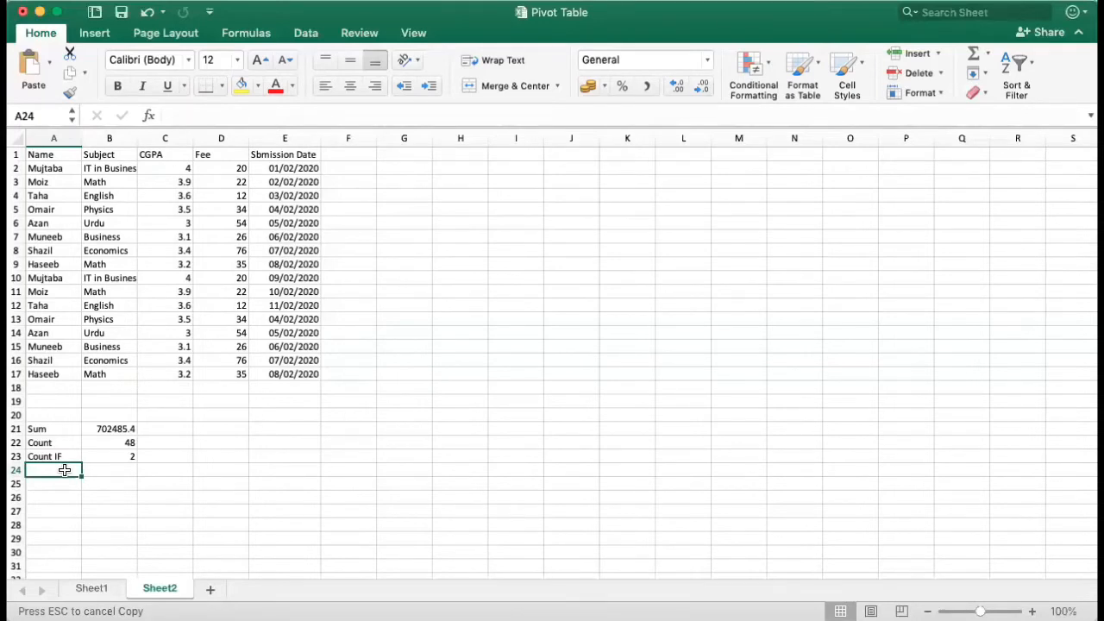
{"action": "type", "text": "If"}
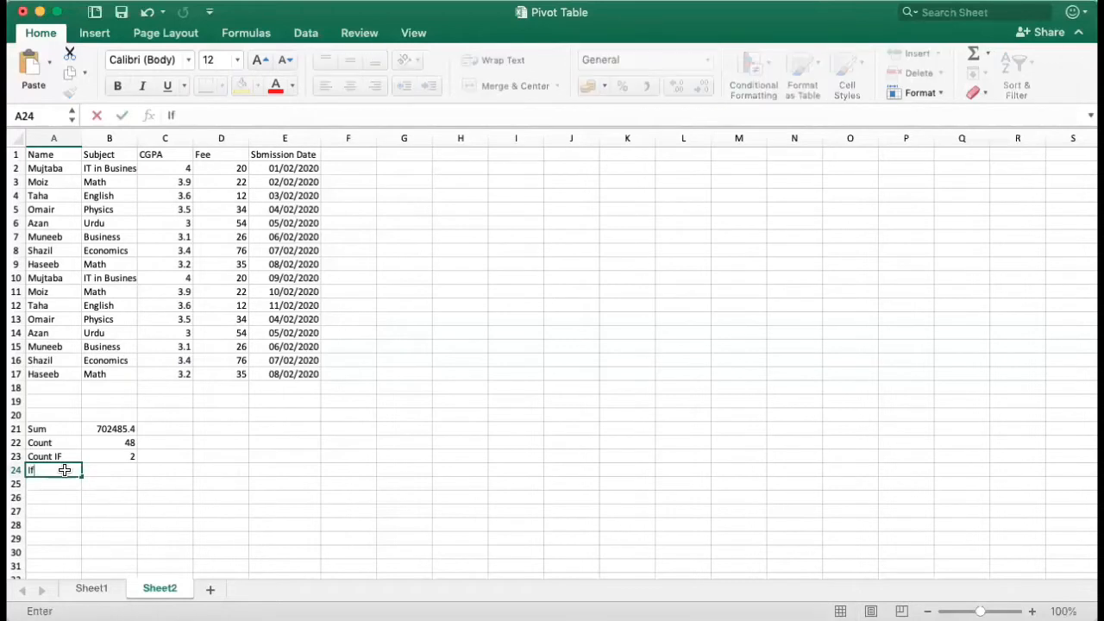
{"action": "type", "text": " Else"}
Step: Start an IF formula in cell B24 with the range A1:E17 as its first argument
{"action": "left_click", "coordinate": [108, 468]}
{"action": "type", "text": "=if"}
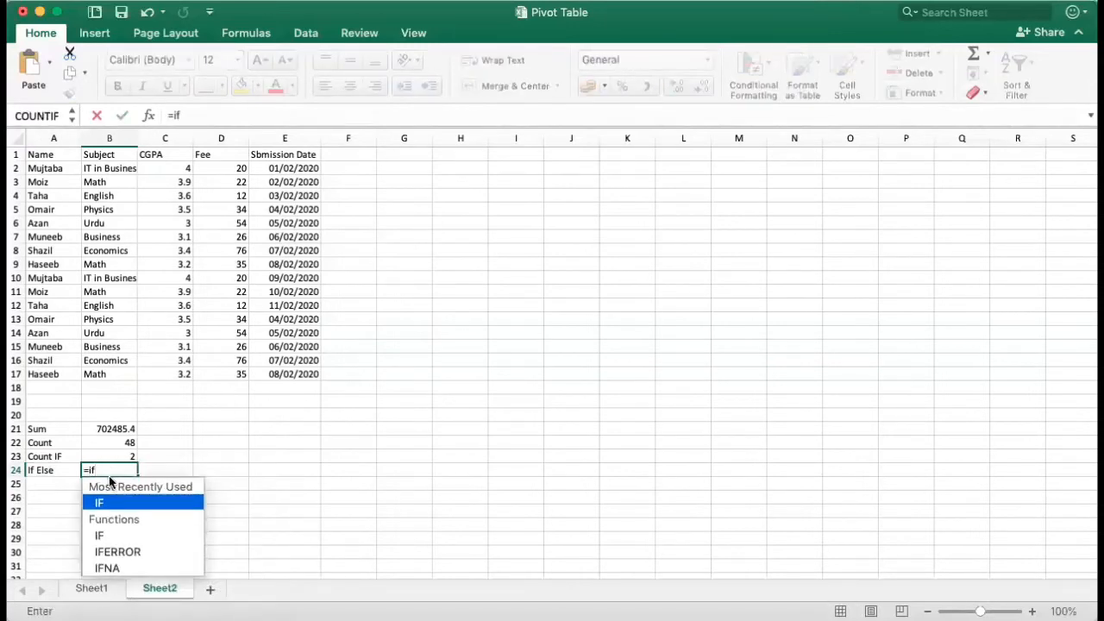
{"action": "double_click", "coordinate": [109, 503]}
{"action": "left_click_drag", "start_coordinate": [105, 476], "coordinate": [92, 363]}
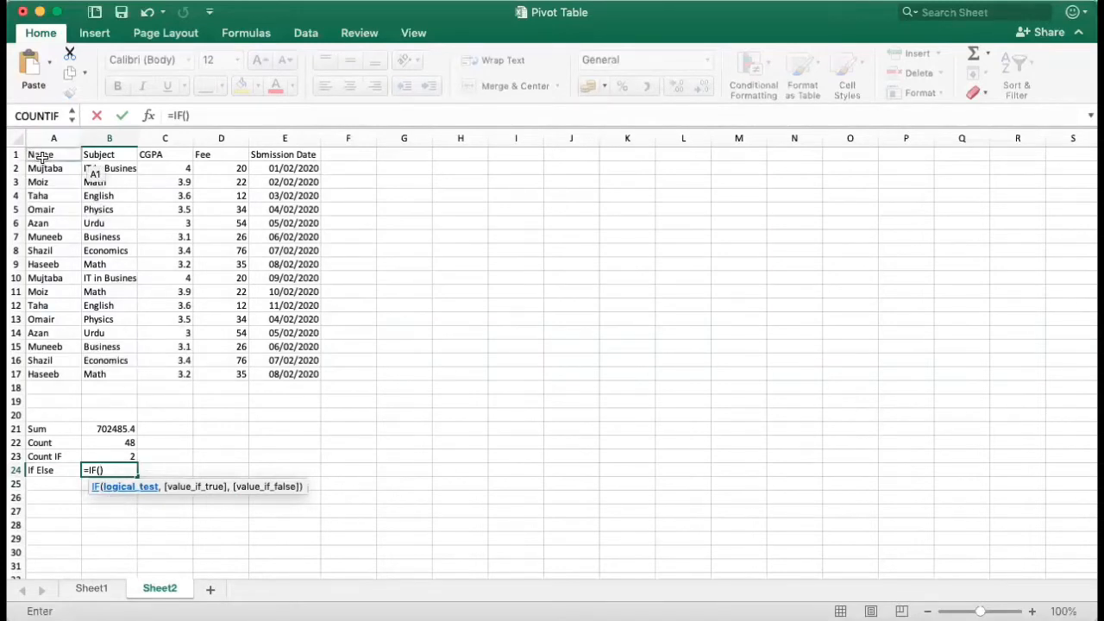
{"action": "left_click_drag", "start_coordinate": [42, 156], "coordinate": [53, 160]}
{"action": "left_click_drag", "start_coordinate": [192, 259], "coordinate": [292, 373]}
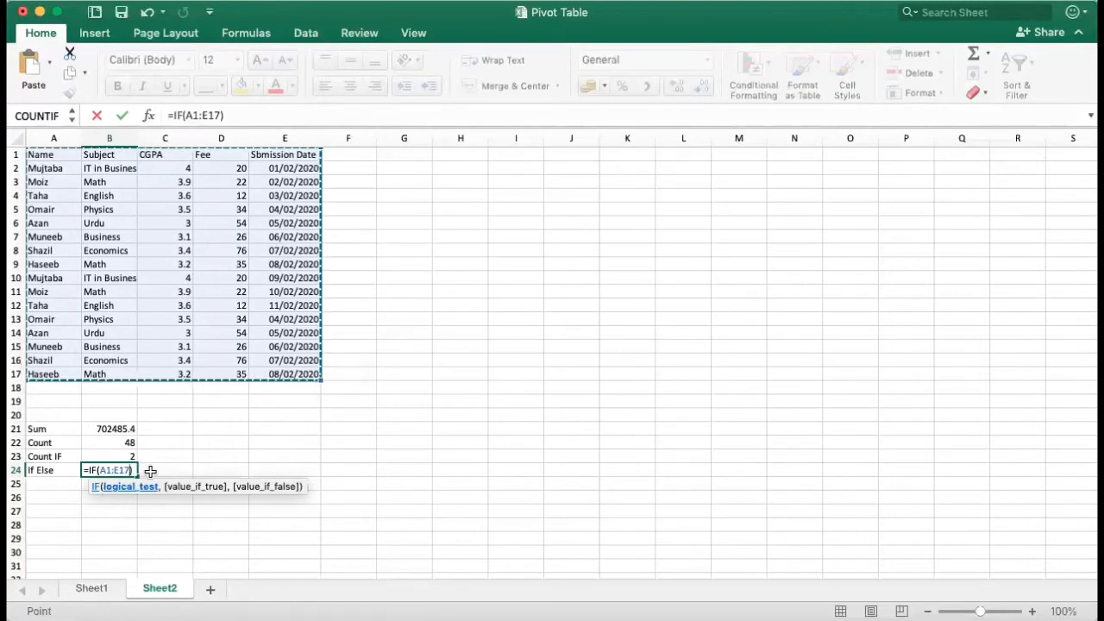
{"action": "type", "text": ","}
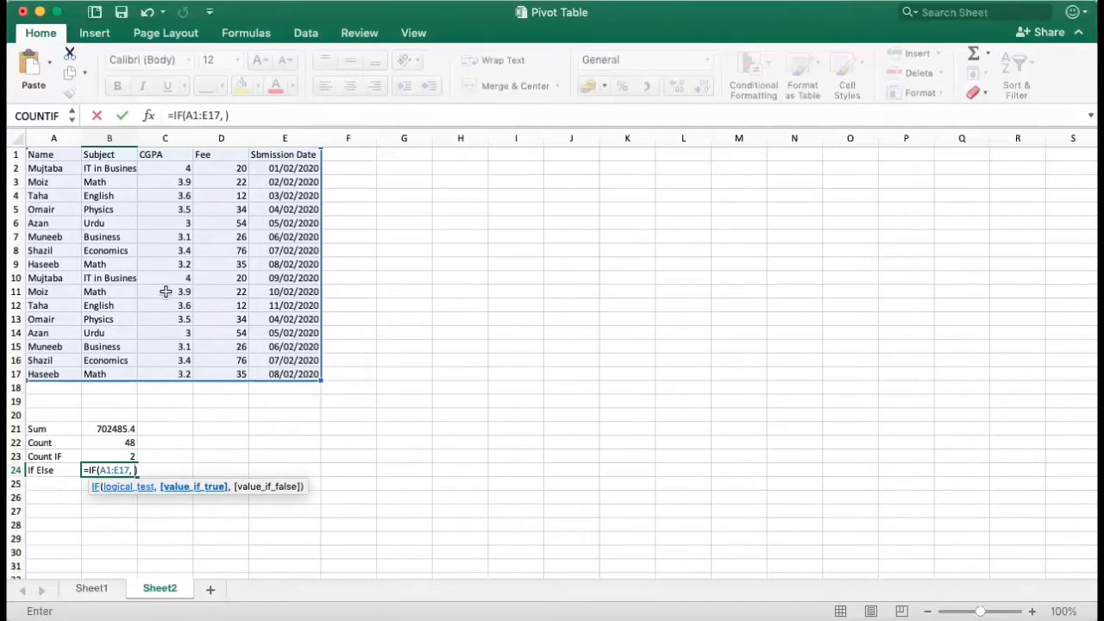
Step: Add the comparison 3.6>3 as the next argument of the IF formula in B24
{"action": "type", "text": "4"}
{"action": "key", "text": "BackSpace"}
{"action": "type", "text": "3.6>3,\""}
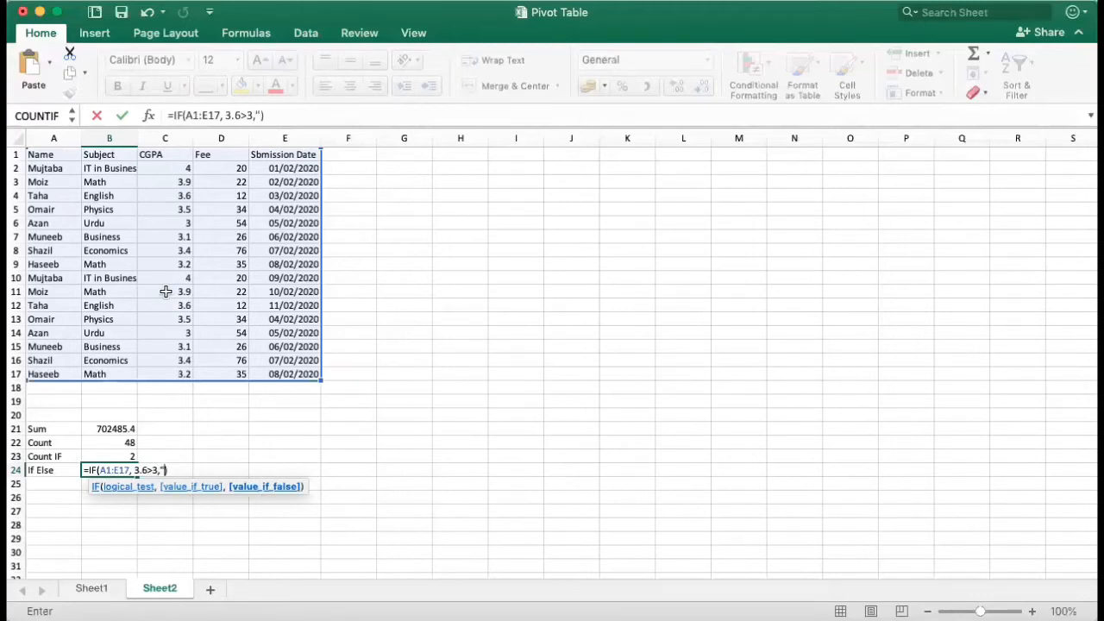
{"action": "type", "text": "pass\", "}
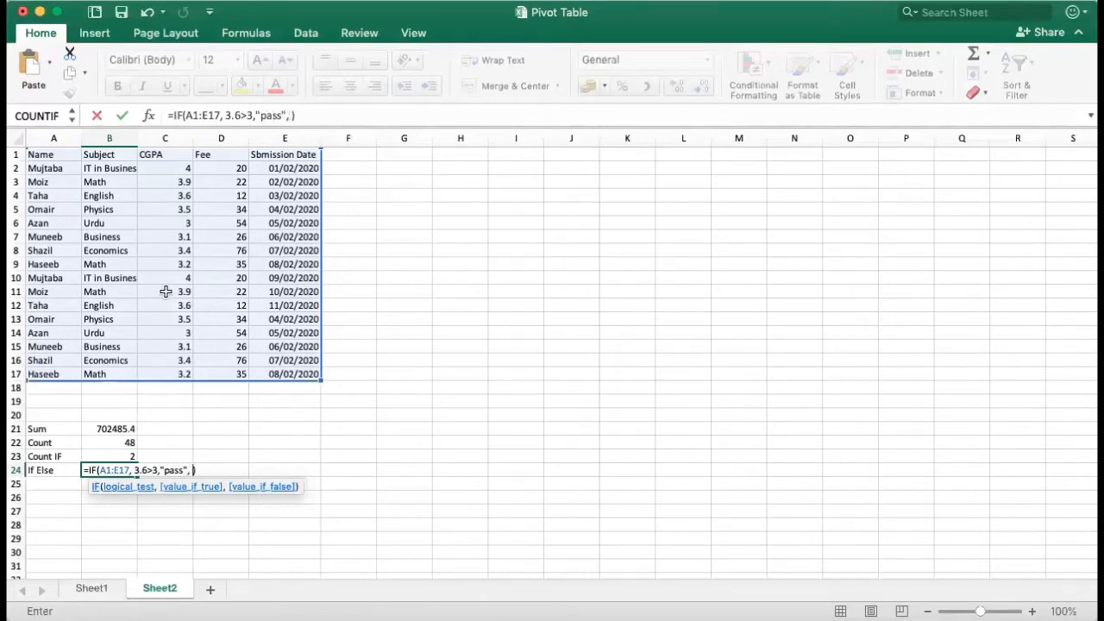
{"action": "type", "text": "\"fail\")"}
Step: Add the results "pass" and "fail" to the IF formula in B24 and try to enter it
{"action": "key", "text": "Return"}
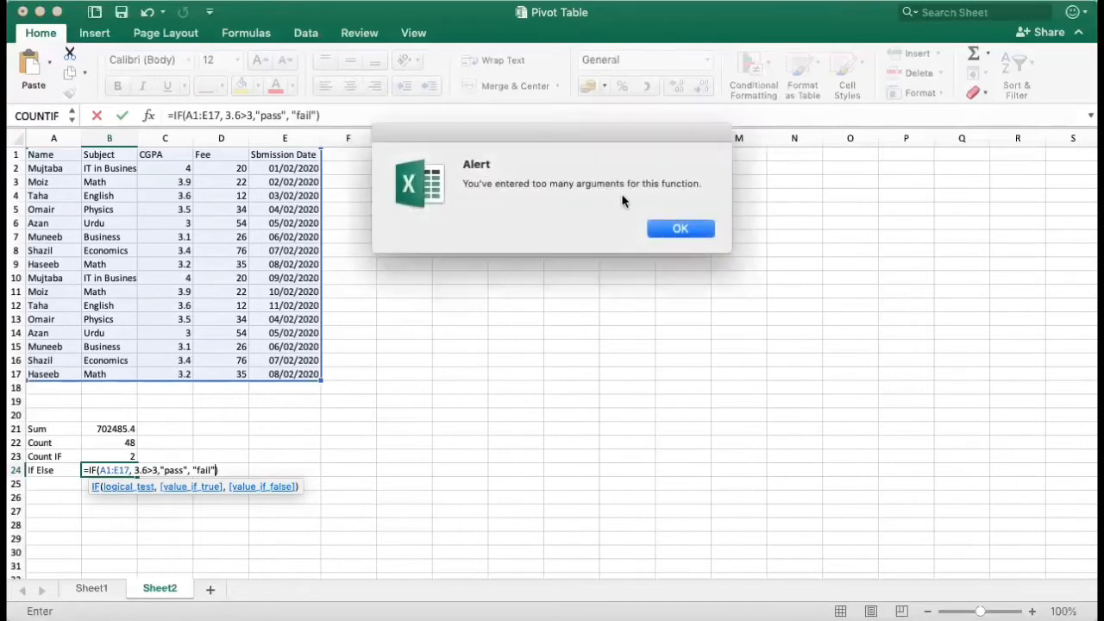
{"action": "left_click", "coordinate": [679, 227]}
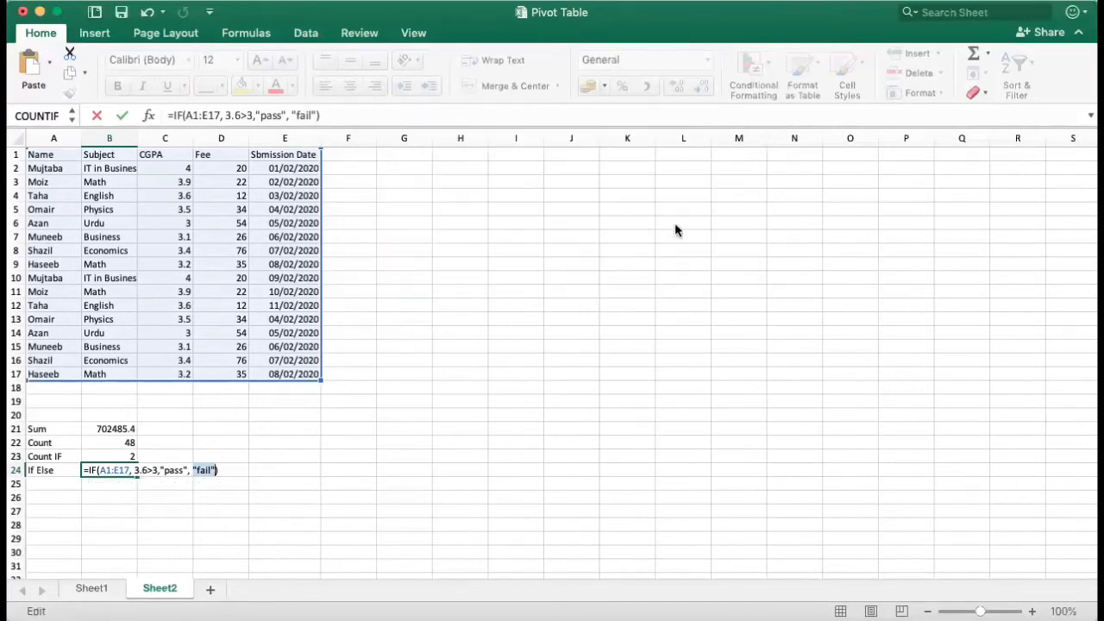
Step: Remove the A1:E17 argument from the IF formula in B24 and enter it with 3.6>3 as the logical test
{"action": "left_click", "coordinate": [130, 470]}
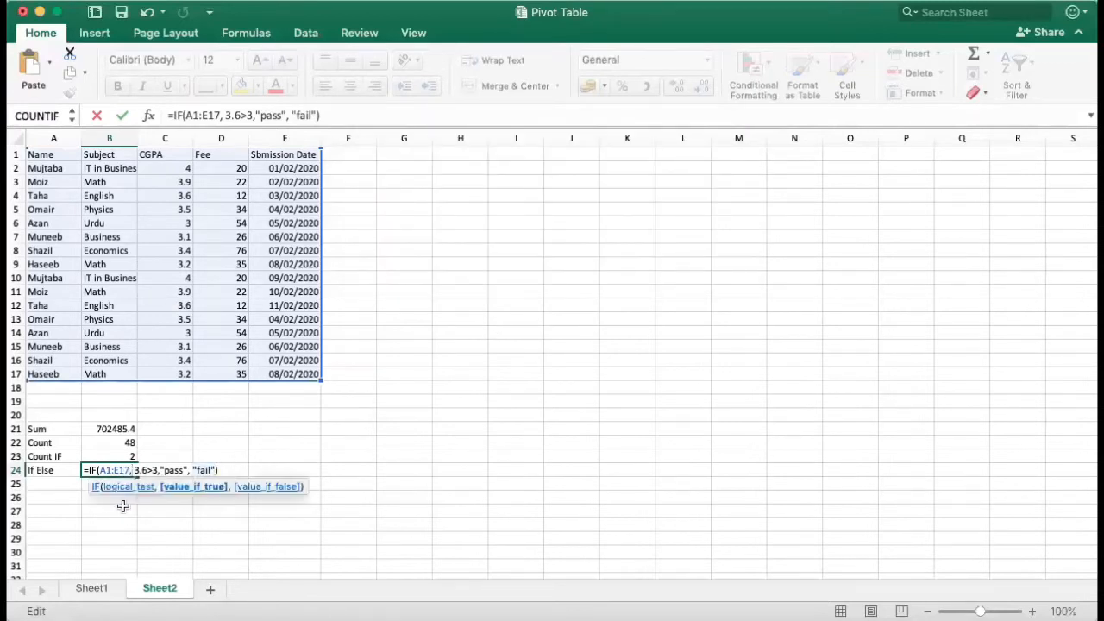
{"action": "key", "text": "BackSpace"}
{"action": "key", "text": "BackSpace"}
{"action": "key", "text": "BackSpace"}
{"action": "key", "text": "BackSpace"}
{"action": "key", "text": "BackSpace"}
{"action": "key", "text": "BackSpace"}
{"action": "key", "text": "BackSpace"}
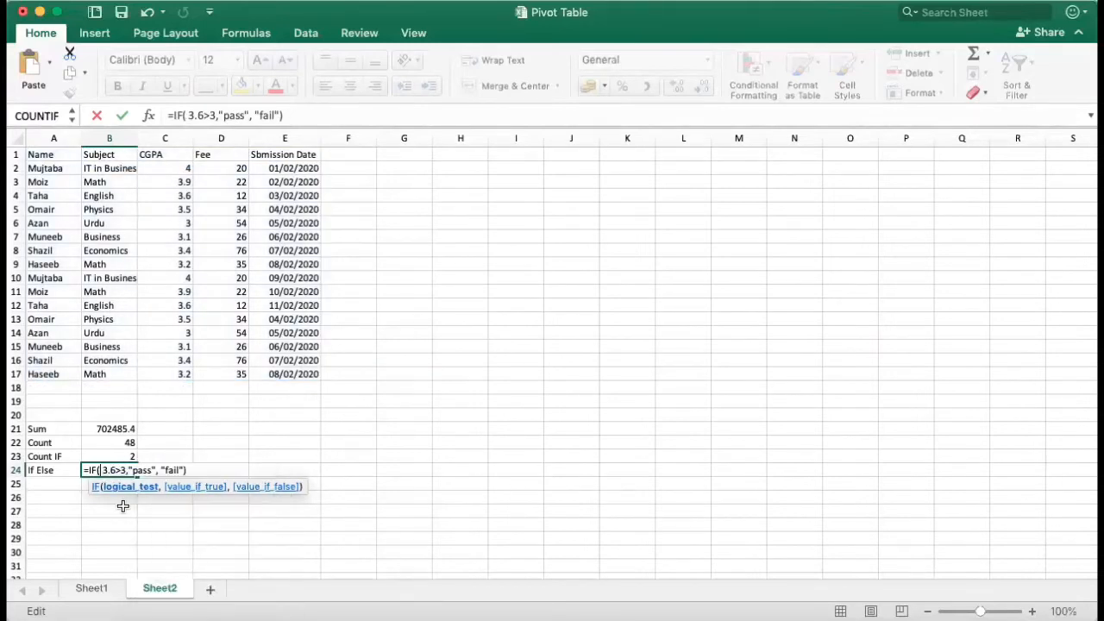
{"action": "key", "text": "BackSpace"}
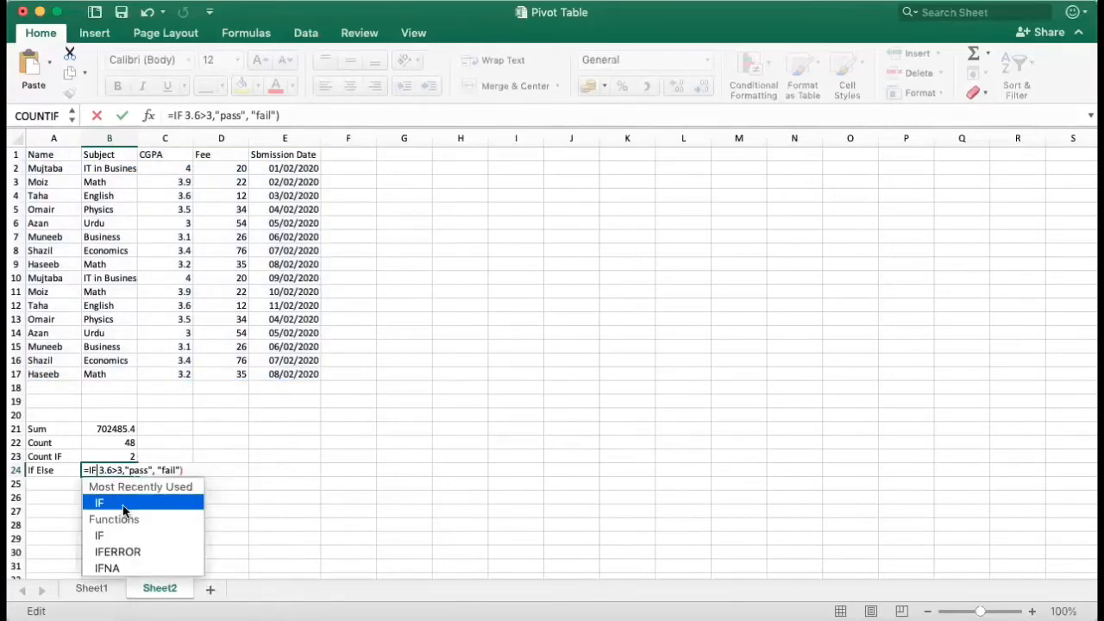
{"action": "left_click", "coordinate": [123, 503]}
{"action": "key", "text": "Return"}
{"action": "key", "text": "super+c"}
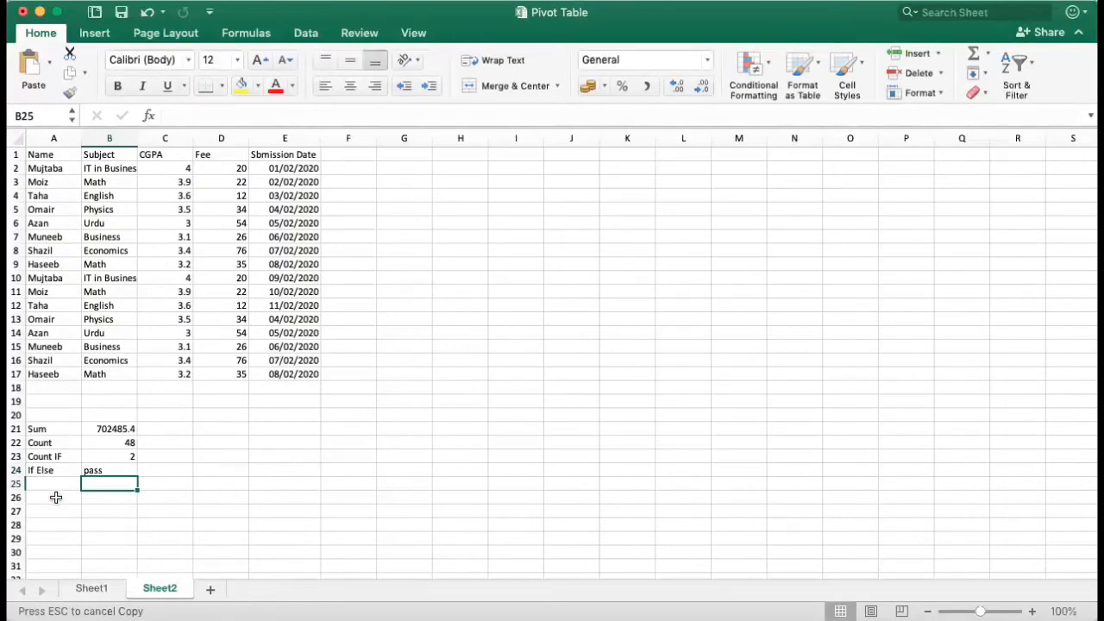
Step: Start a second IF formula in cell C24 with 3.5>4 as the logical test
{"action": "left_click", "coordinate": [164, 473]}
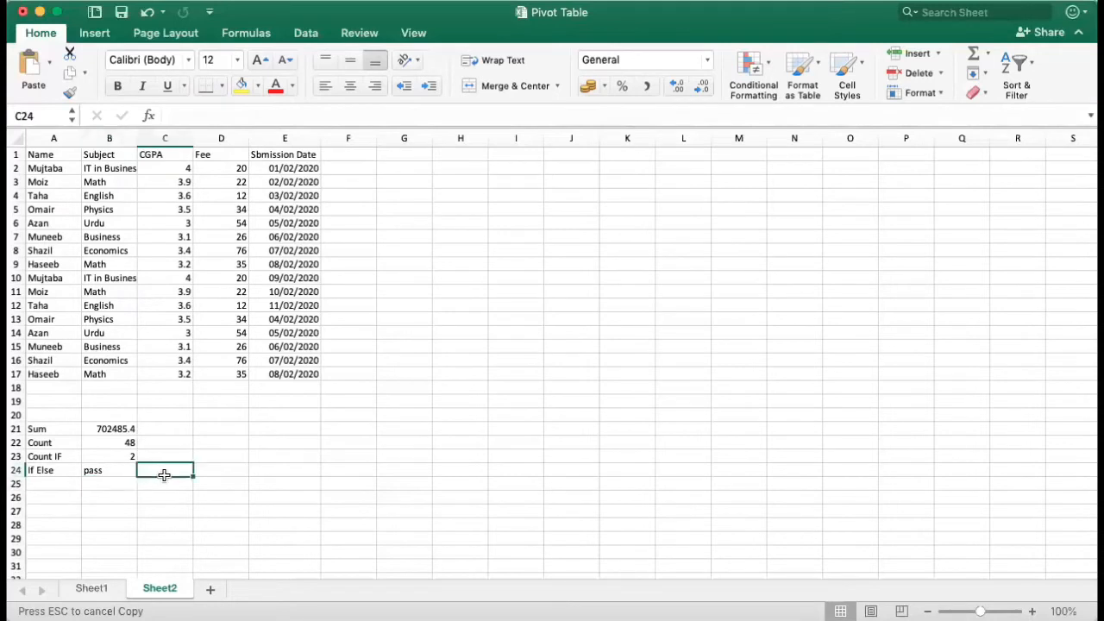
{"action": "type", "text": "="}
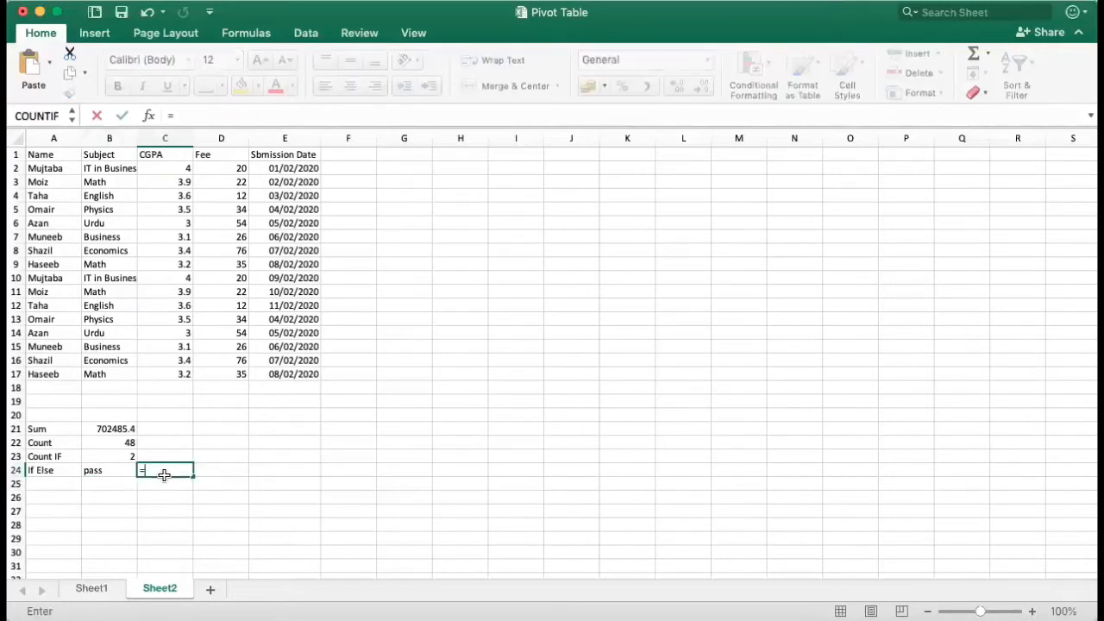
{"action": "type", "text": "if"}
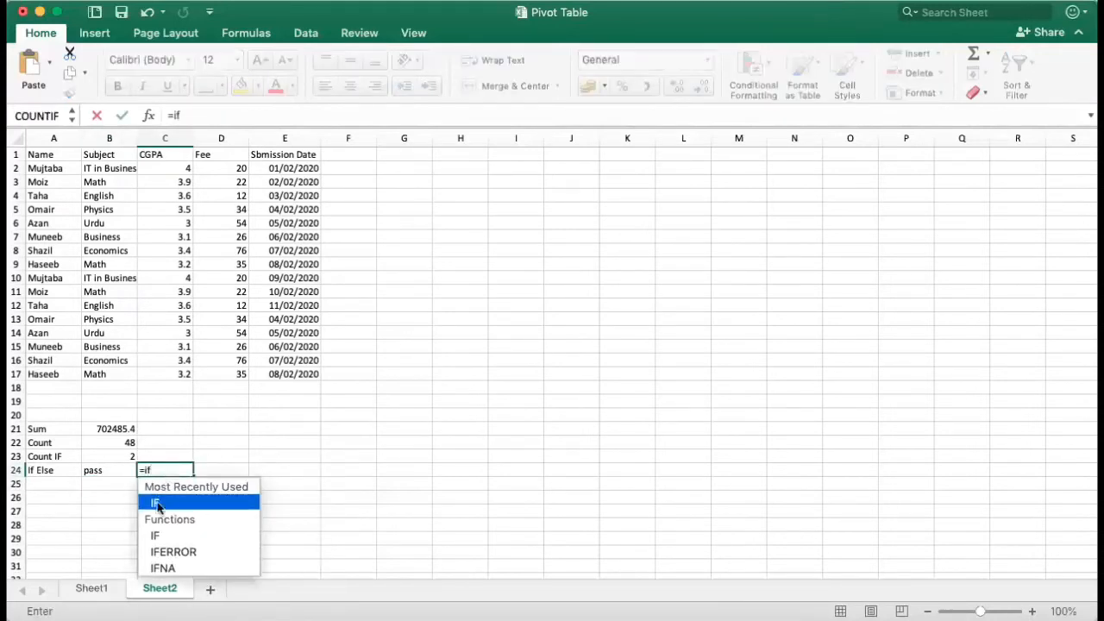
{"action": "double_click", "coordinate": [157, 504]}
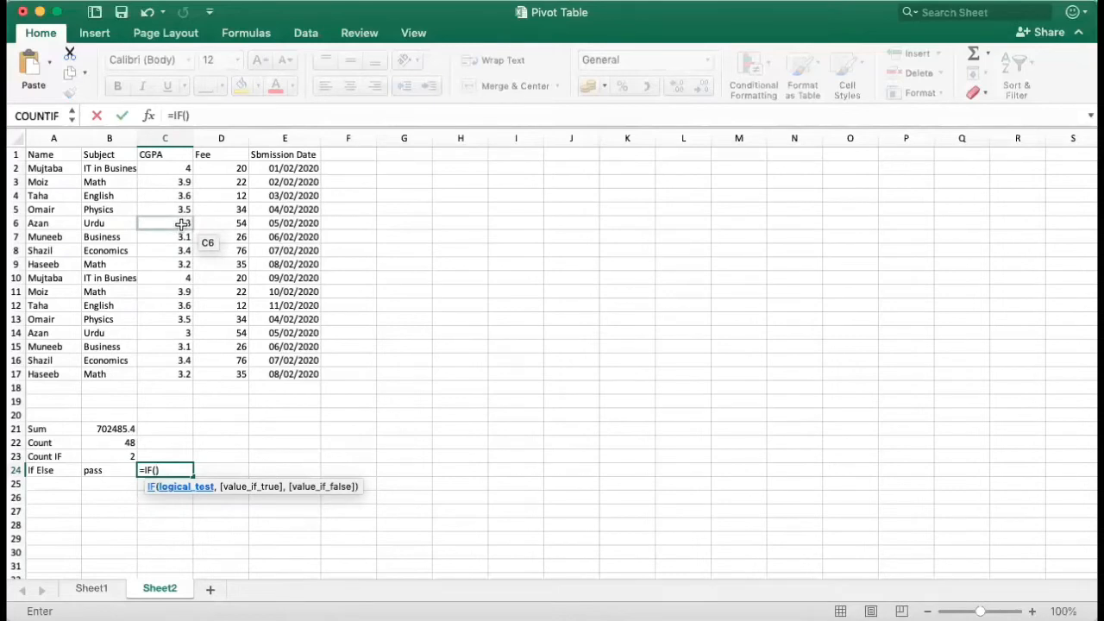
{"action": "type", "text": "3"}
{"action": "type", "text": ".5"}
{"action": "type", "text": ">"}
{"action": "type", "text": "4"}
{"action": "type", "text": ", \"pa"}
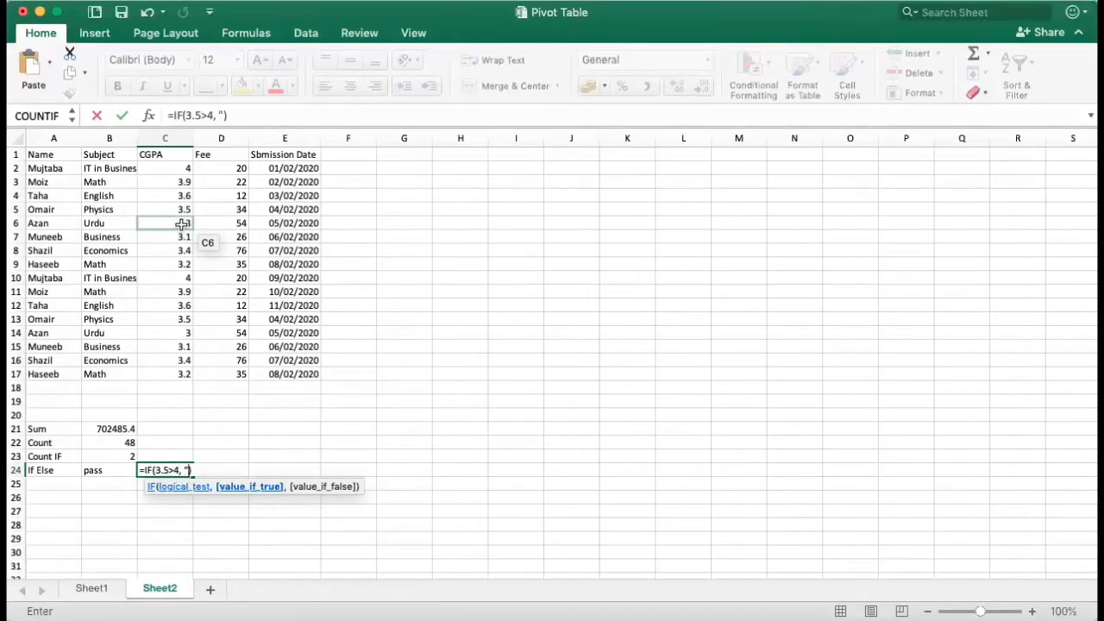
{"action": "type", "text": "ss\" , \""}
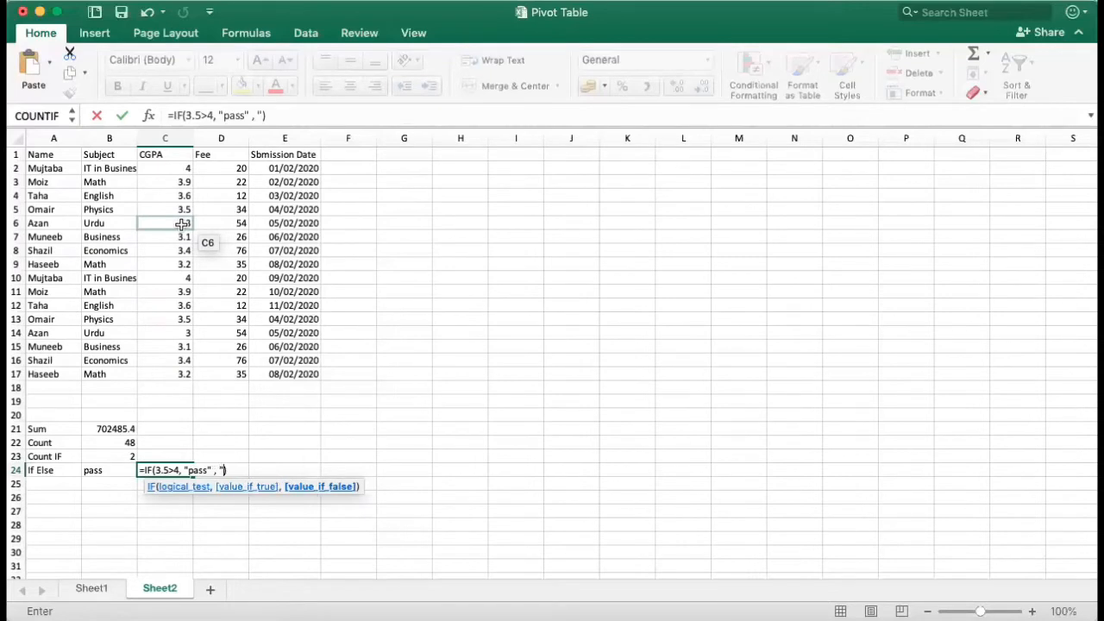
{"action": "type", "text": "fail\""}
Step: Complete the IF formula in C24 with "pass" if true and "fail" if false
{"action": "key", "text": "Return"}
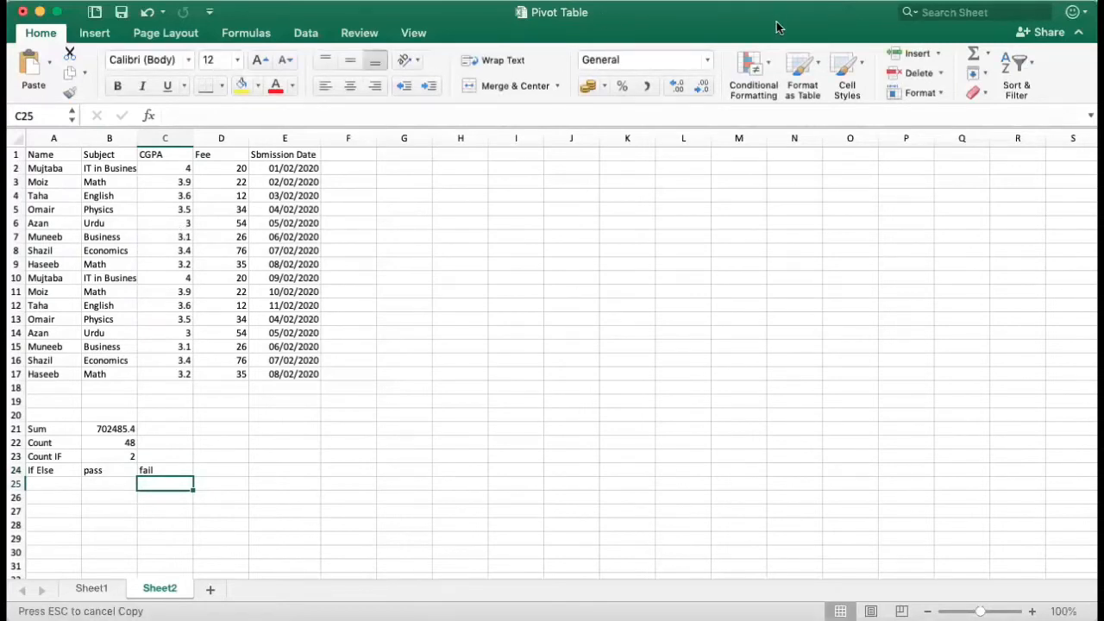
Step: Insert a PivotTable based on Sheet2 range A1:E17 at cell G3 of the existing worksheet
{"action": "left_click", "coordinate": [404, 182]}
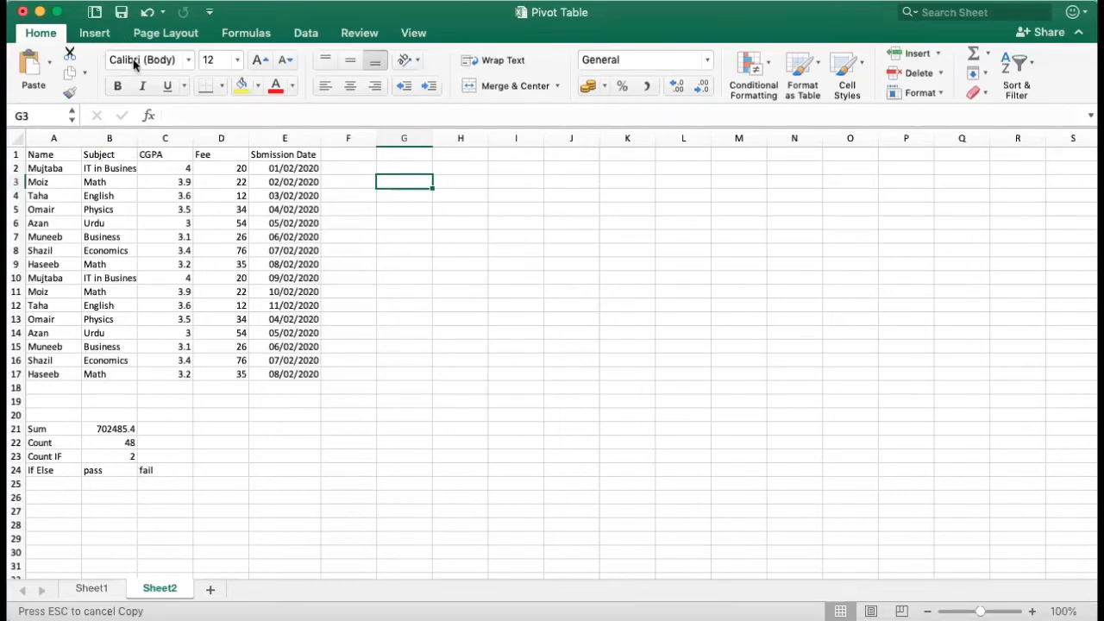
{"action": "left_click", "coordinate": [90, 37]}
{"action": "left_click", "coordinate": [90, 36]}
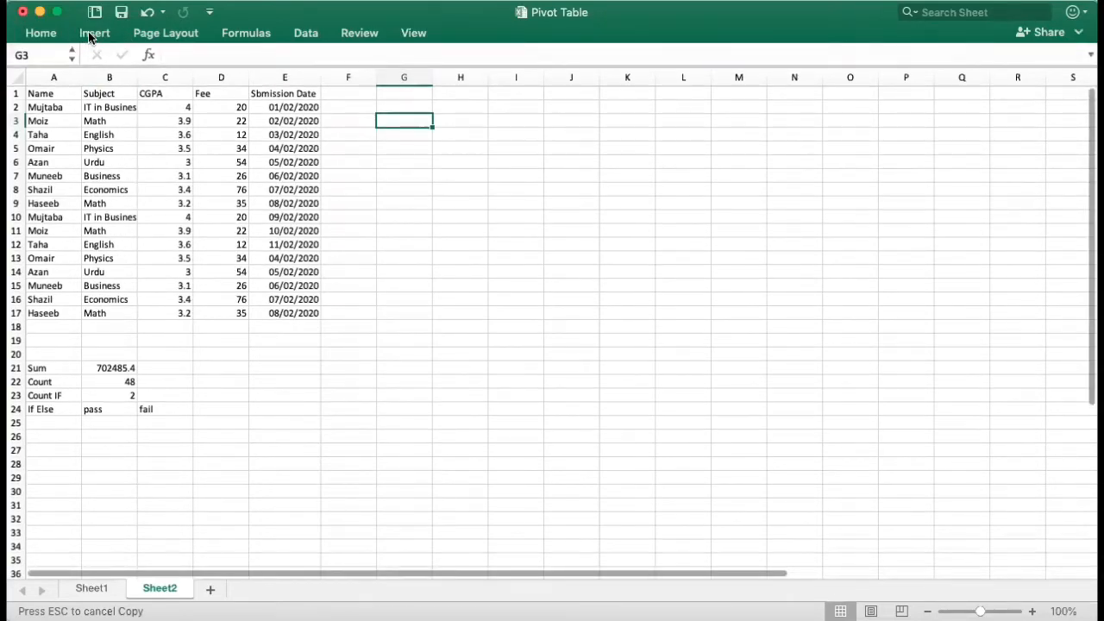
{"action": "left_click", "coordinate": [92, 34]}
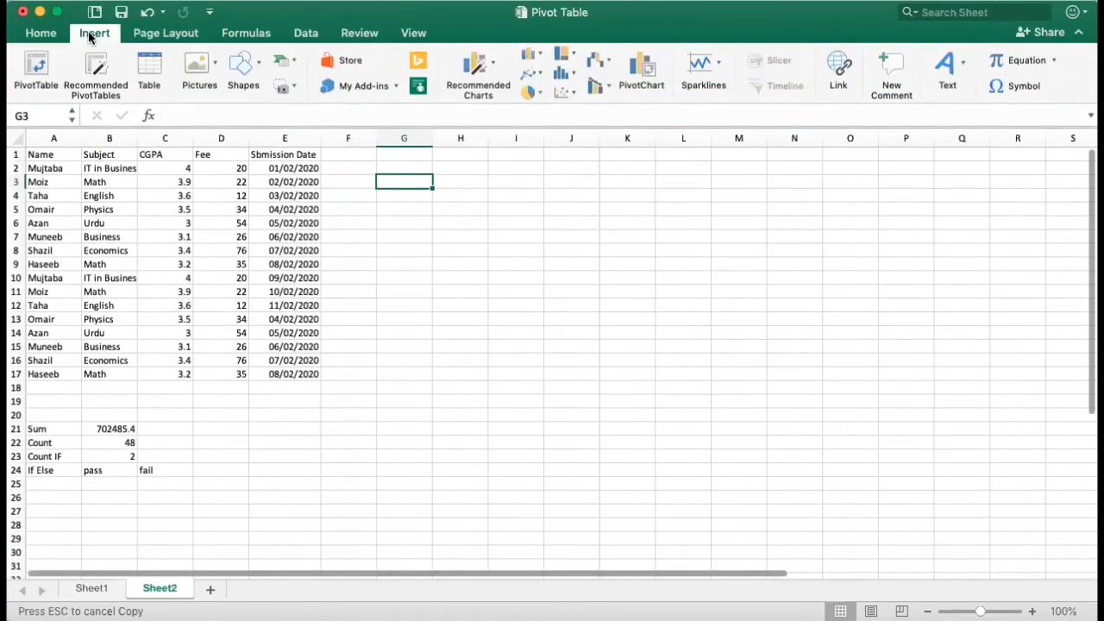
{"action": "left_click", "coordinate": [35, 67]}
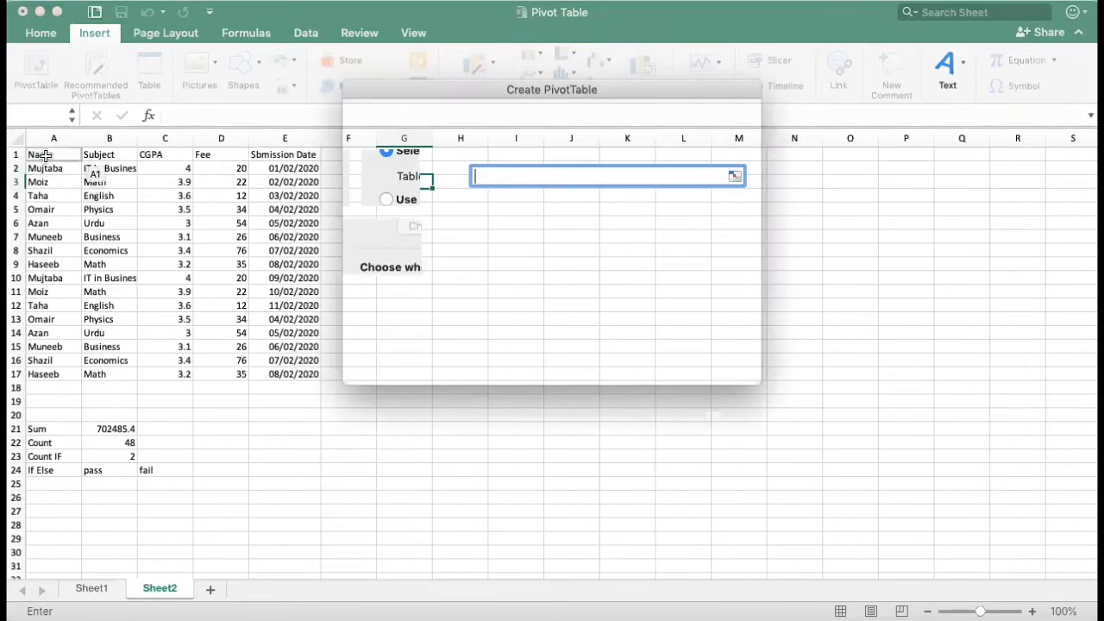
{"action": "left_click_drag", "start_coordinate": [45, 155], "coordinate": [287, 374]}
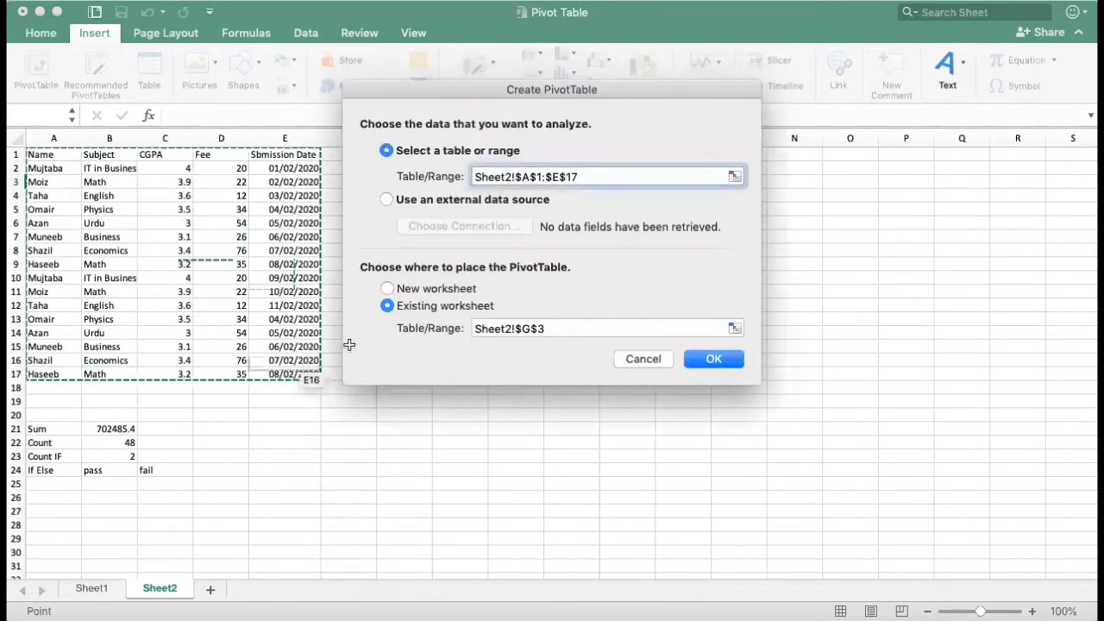
{"action": "left_click", "coordinate": [713, 361]}
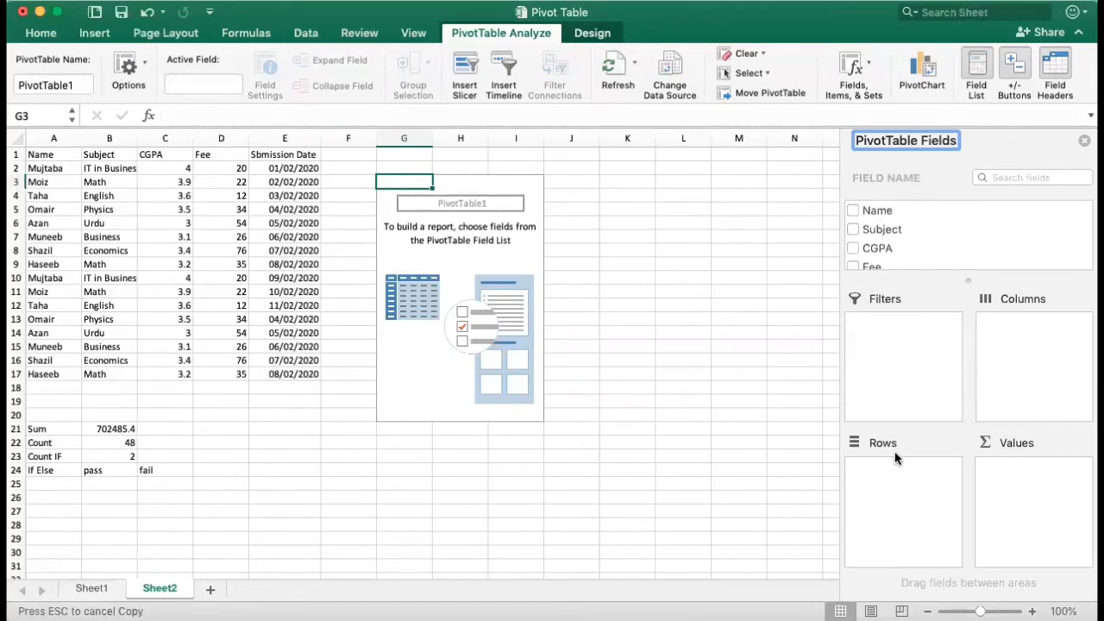
Step: Add the Name field to the PivotTable and move it from the values area to the rows
{"action": "left_click", "coordinate": [854, 212]}
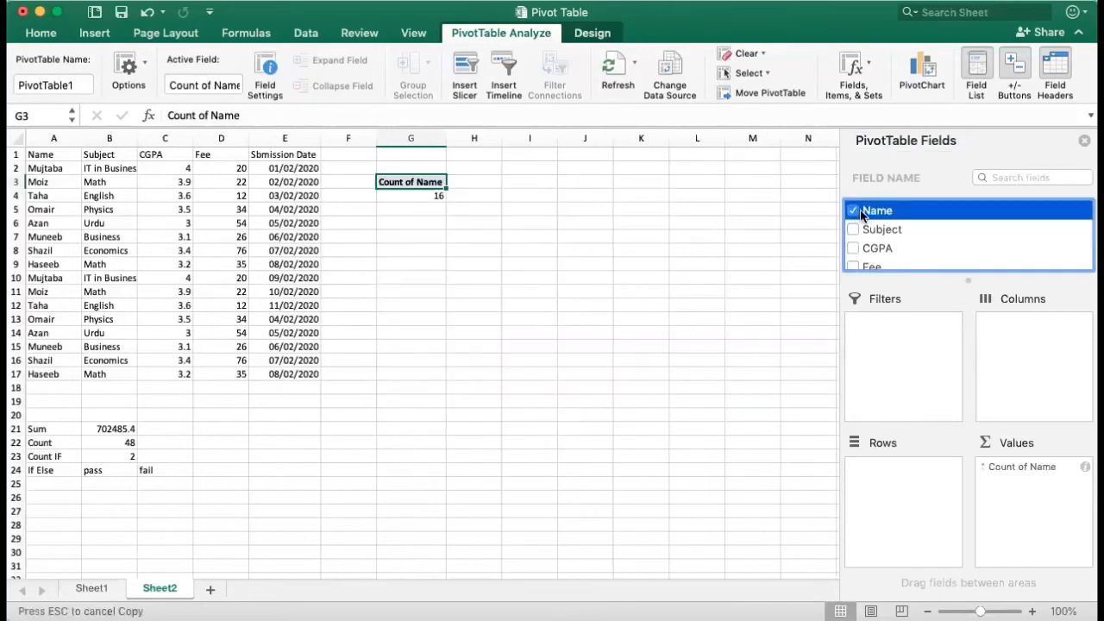
{"action": "left_click_drag", "start_coordinate": [856, 217], "coordinate": [834, 358]}
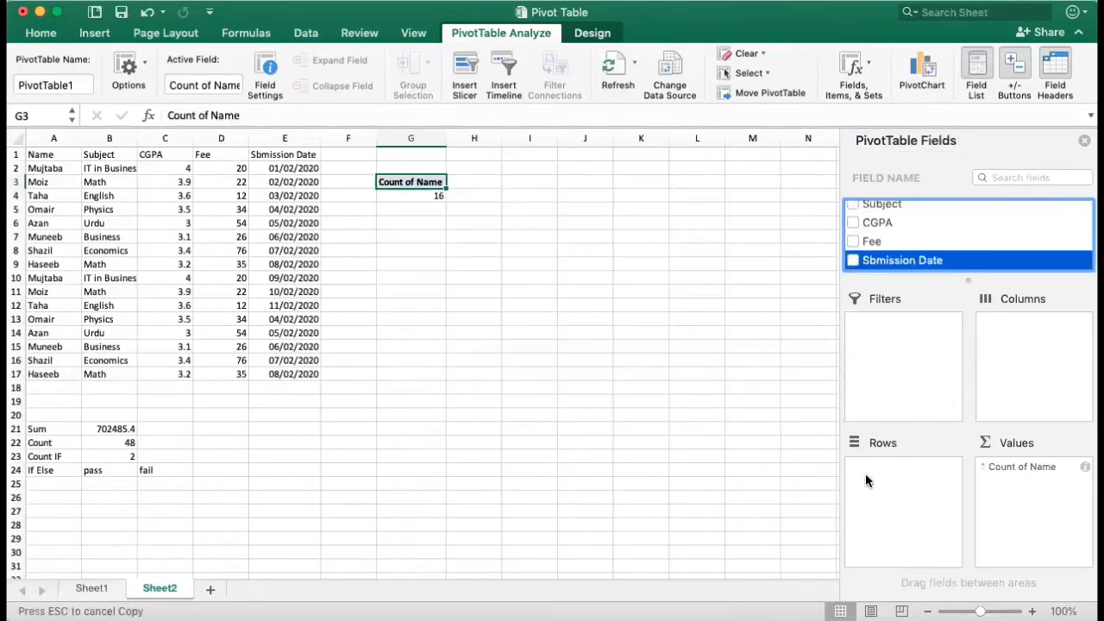
{"action": "left_click", "coordinate": [906, 480]}
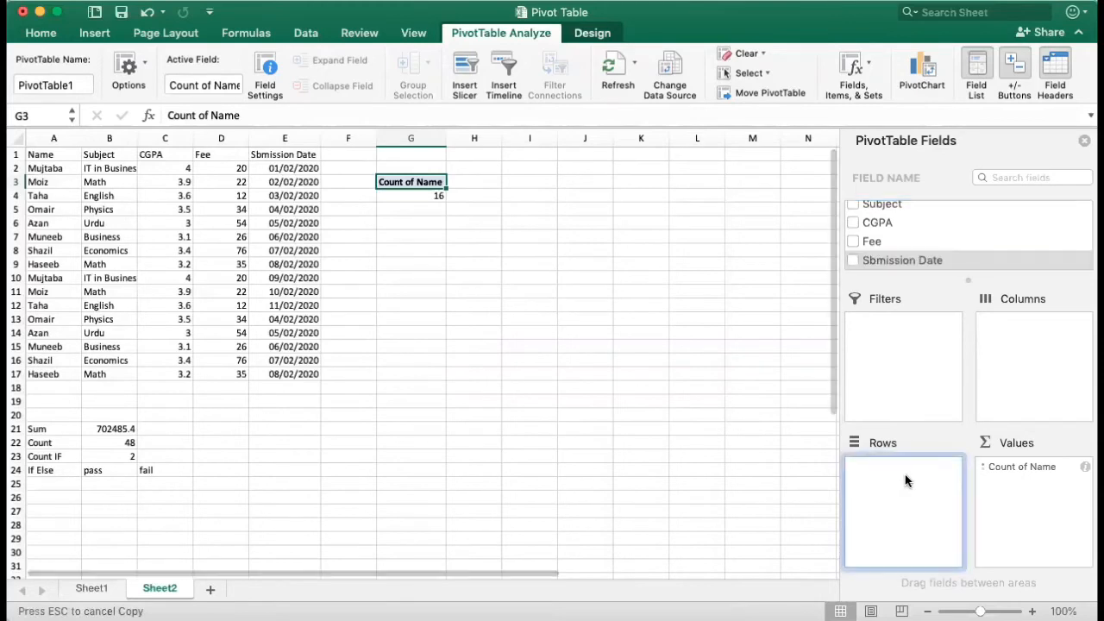
{"action": "left_click", "coordinate": [1003, 467]}
{"action": "left_click_drag", "start_coordinate": [1002, 468], "coordinate": [878, 495]}
Step: Place Subject in the PivotTable's columns and add CGPA and Fee as its values
{"action": "scroll", "coordinate": [932, 245], "scroll_direction": "up", "scroll_amount": 2}
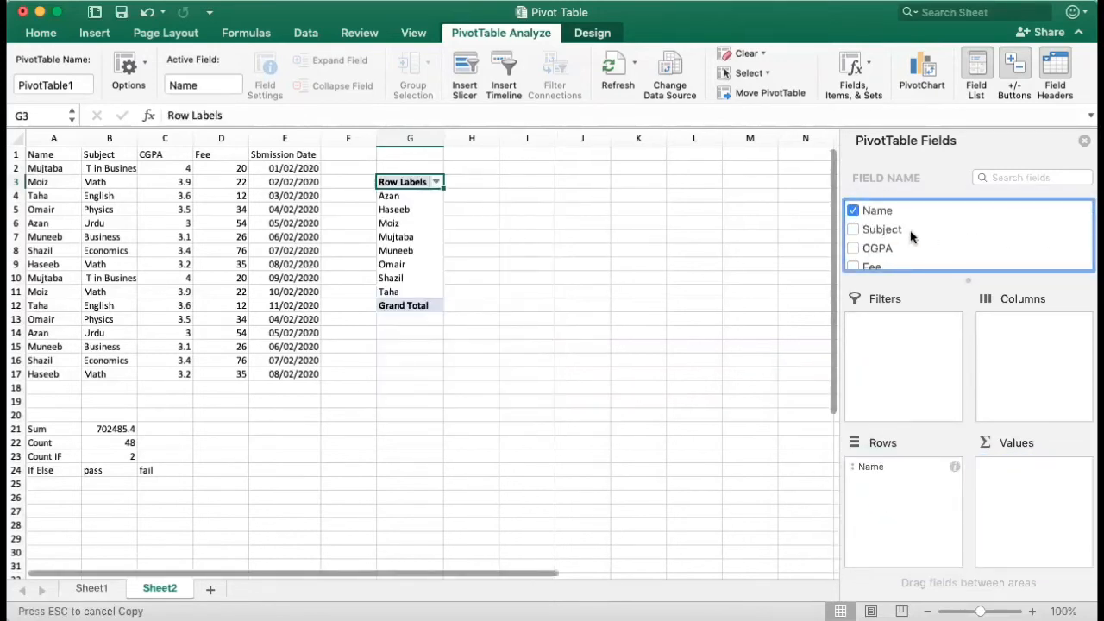
{"action": "left_click_drag", "start_coordinate": [878, 230], "coordinate": [1001, 364]}
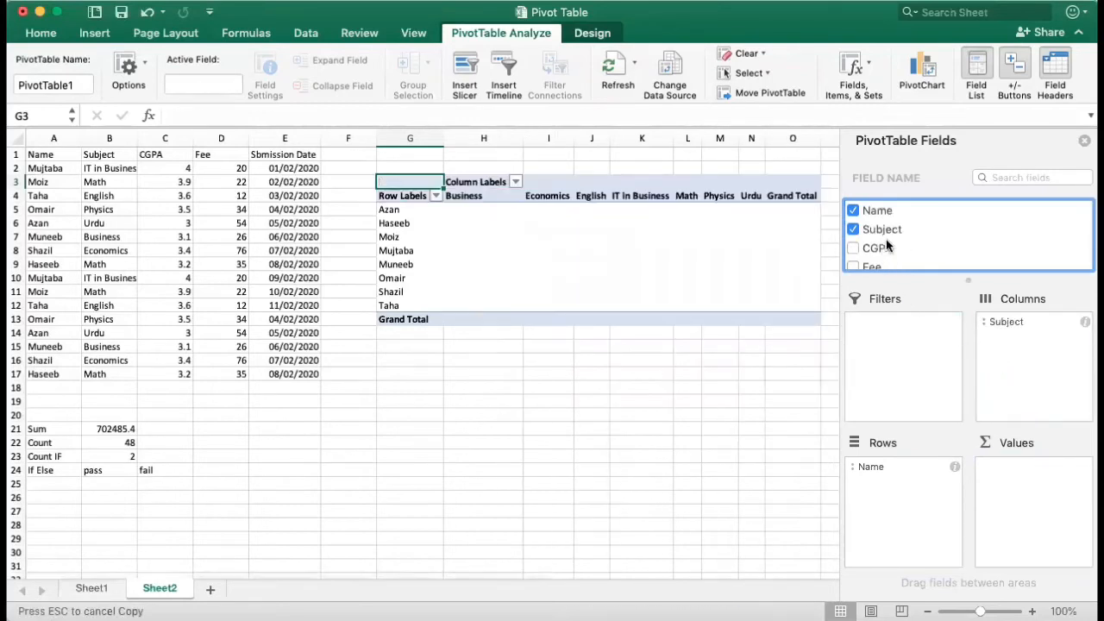
{"action": "left_click_drag", "start_coordinate": [883, 247], "coordinate": [1000, 479]}
{"action": "scroll", "coordinate": [885, 251], "scroll_direction": "down", "scroll_amount": 2}
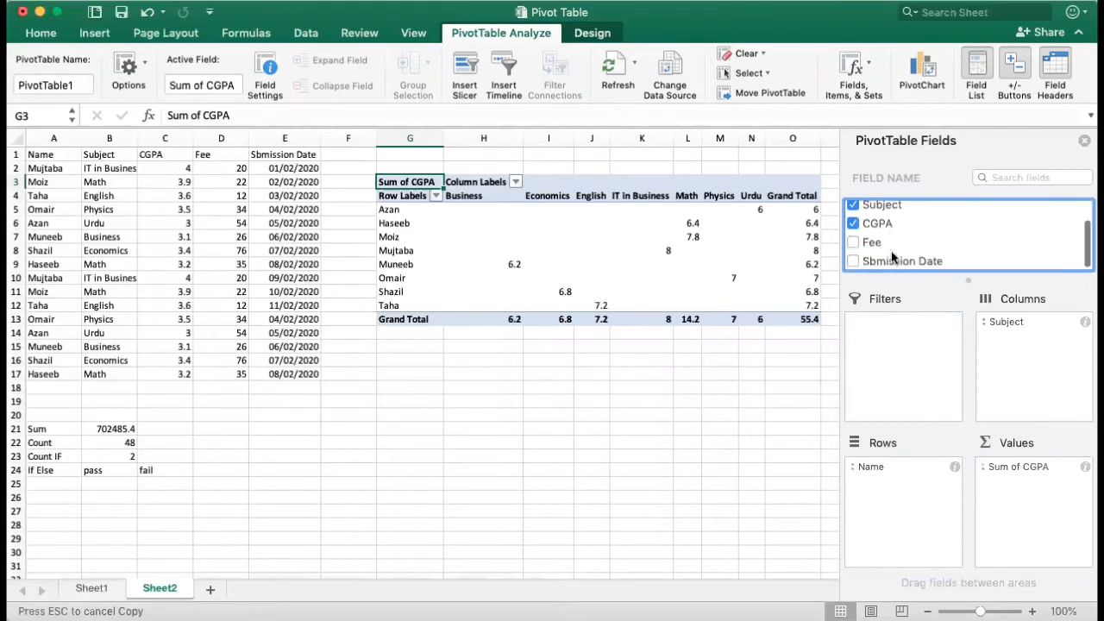
{"action": "left_click_drag", "start_coordinate": [876, 244], "coordinate": [1001, 502]}
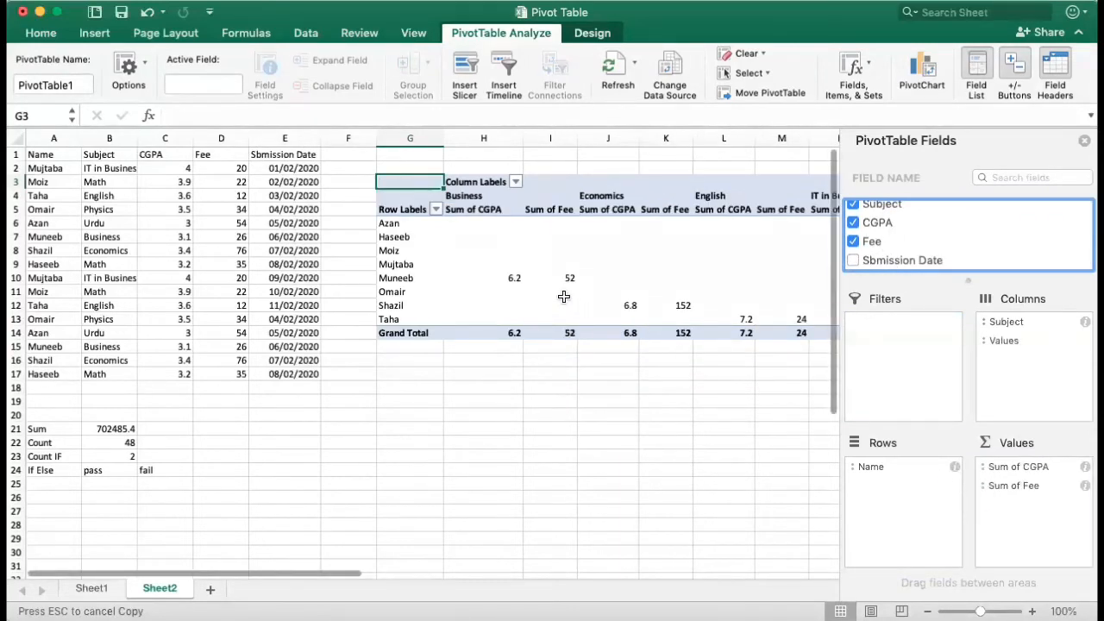
{"action": "scroll", "coordinate": [563, 295], "scroll_direction": "right", "scroll_amount": 5}
{"action": "scroll", "coordinate": [563, 296], "scroll_direction": "right", "scroll_amount": 5}
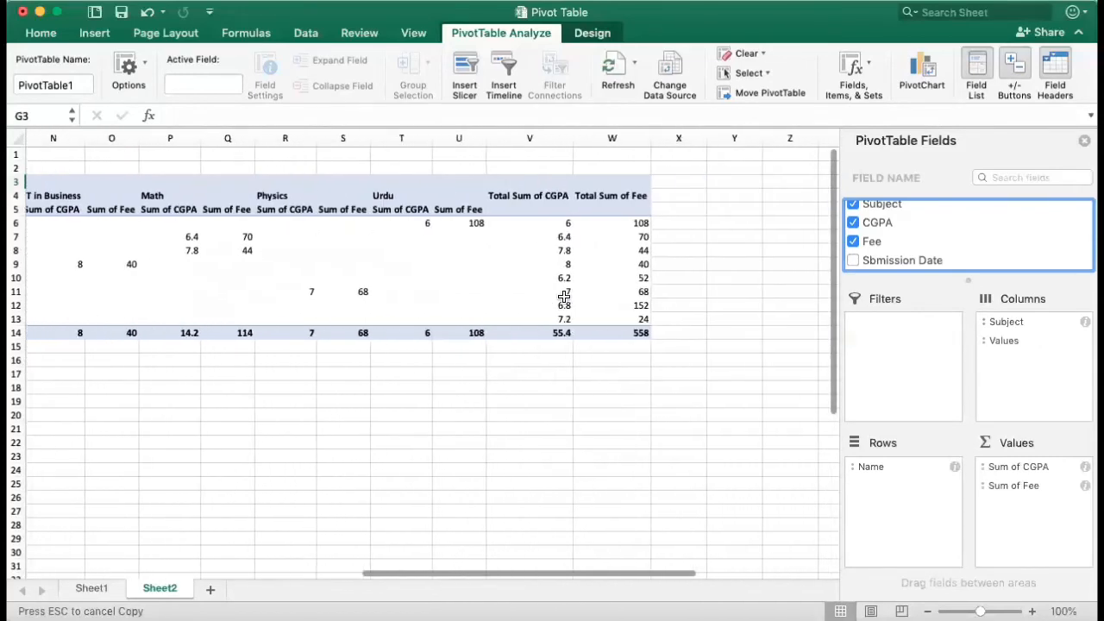
{"action": "scroll", "coordinate": [563, 296], "scroll_direction": "left", "scroll_amount": 8}
{"action": "scroll", "coordinate": [563, 296], "scroll_direction": "left", "scroll_amount": 3}
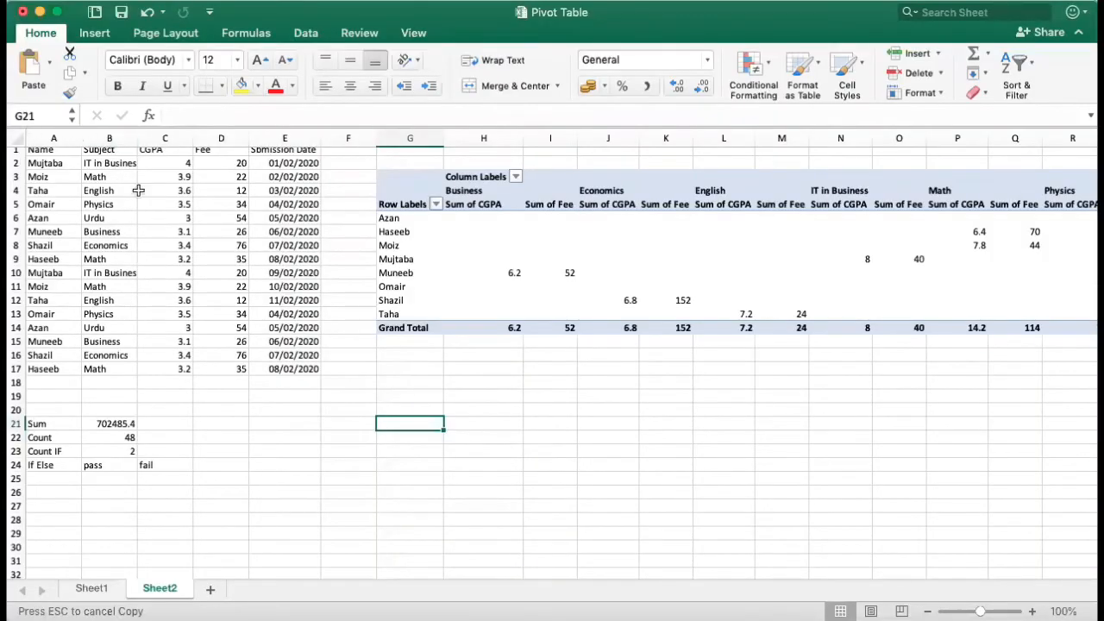
Step: Apply conditional formatting to A1:E17 that marks cell values greater than 3 with light red fill and dark red text
{"action": "scroll", "coordinate": [52, 172], "scroll_direction": "up", "scroll_amount": 1}
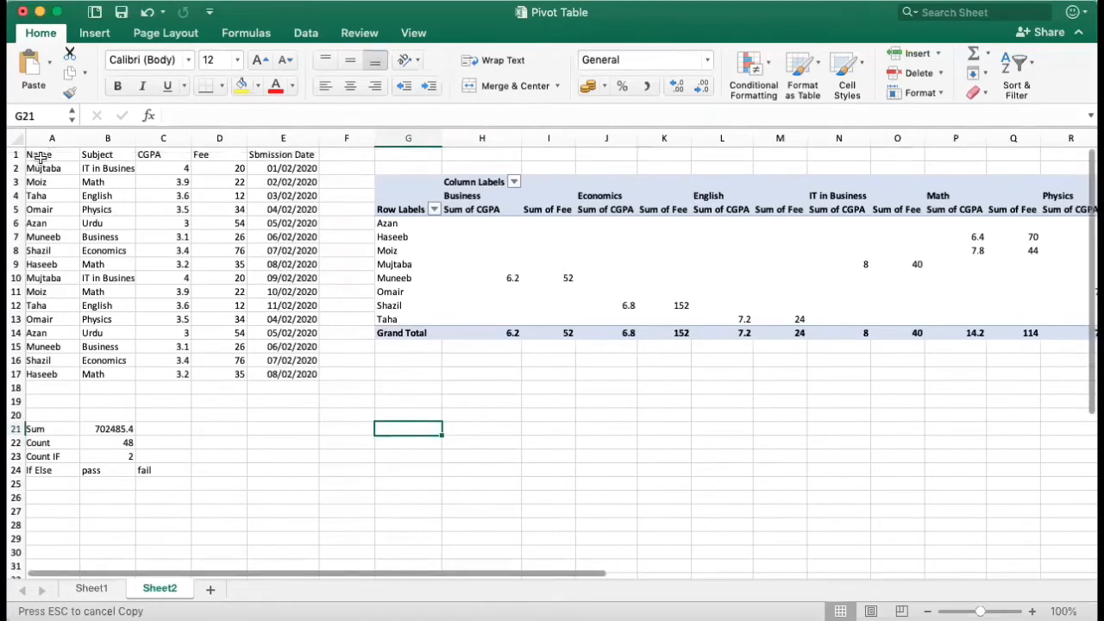
{"action": "left_click", "coordinate": [42, 157]}
{"action": "key", "text": "shift+Down"}
{"action": "key", "text": "shift+Down"}
{"action": "key", "text": "shift+Down"}
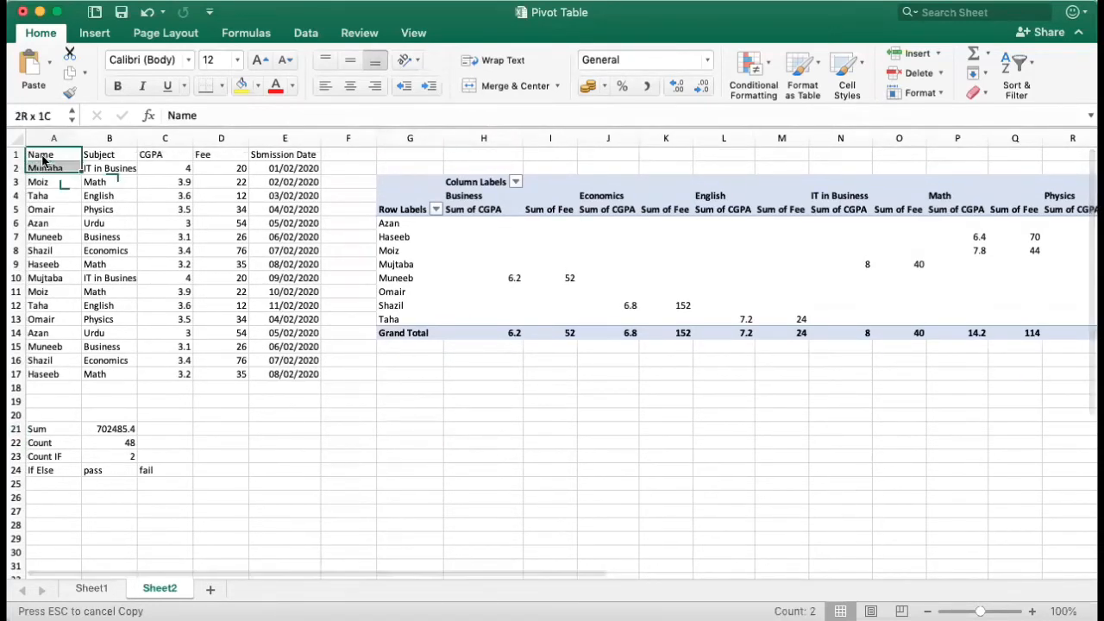
{"action": "key", "text": "shift+Right"}
{"action": "key", "text": "shift+Right"}
{"action": "key", "text": "shift+Right"}
{"action": "key", "text": "shift+Right"}
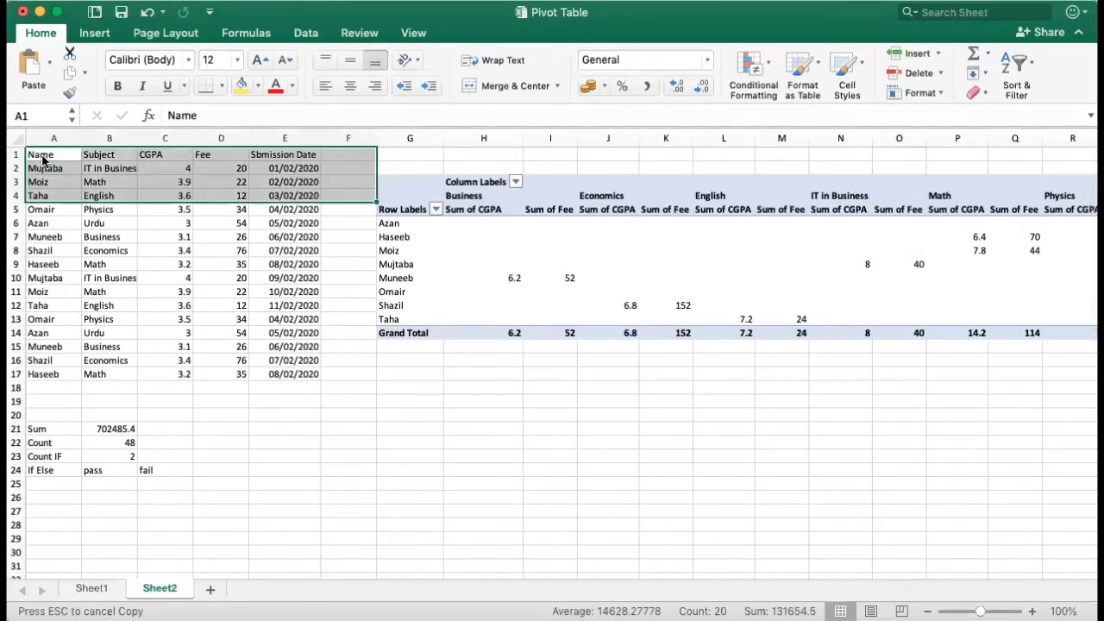
{"action": "key", "text": "shift+Down"}
{"action": "key", "text": "shift+Down"}
{"action": "key", "text": "shift+Down"}
{"action": "key", "text": "shift+Down"}
{"action": "key", "text": "shift+Down"}
{"action": "key", "text": "shift+Down"}
{"action": "key", "text": "shift+Down"}
{"action": "key", "text": "shift+Down"}
{"action": "key", "text": "shift+Down"}
{"action": "key", "text": "shift+Down"}
{"action": "key", "text": "shift+Down"}
{"action": "key", "text": "shift+Down"}
{"action": "key", "text": "shift+Down"}
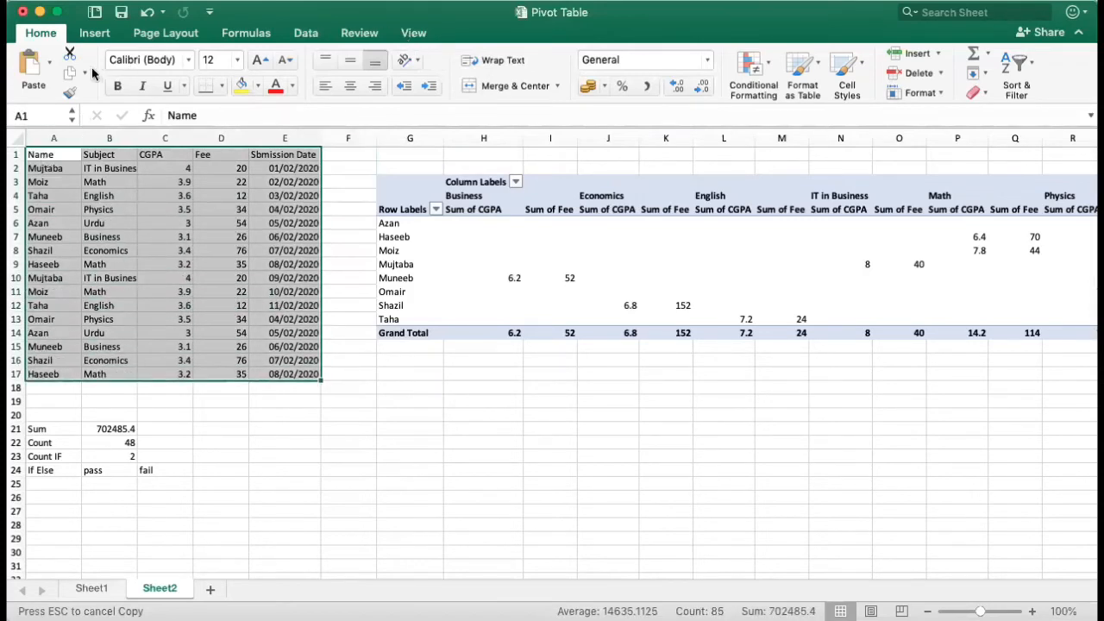
{"action": "left_click", "coordinate": [762, 59]}
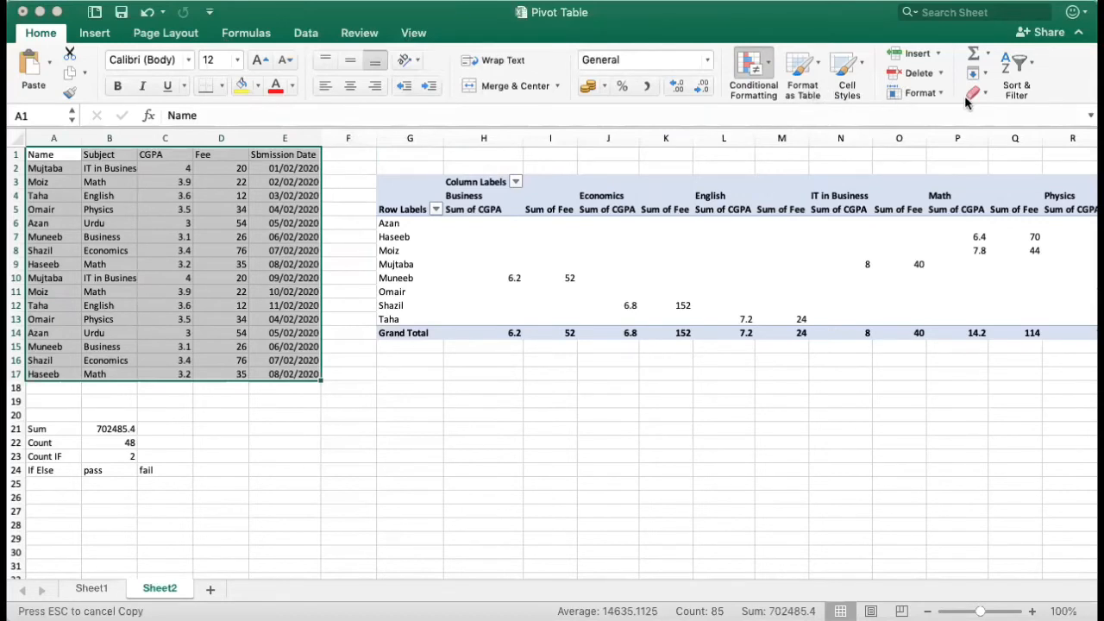
{"action": "left_click", "coordinate": [957, 121]}
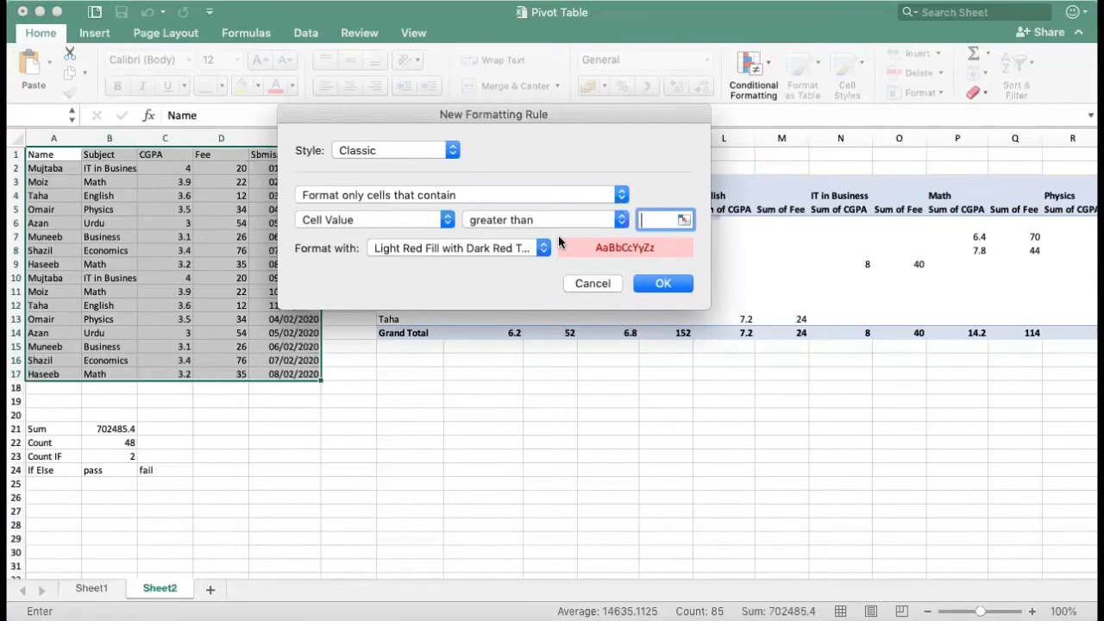
{"action": "type", "text": "3"}
{"action": "left_click", "coordinate": [654, 286]}
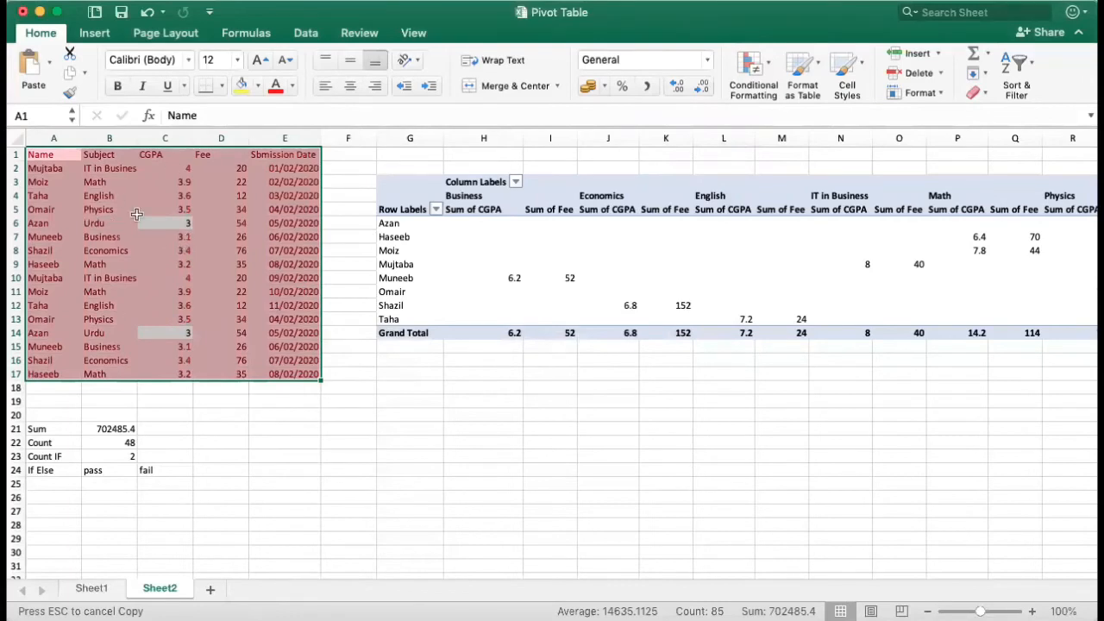
Step: Clear the conditional formatting rules from the table range A1:E17
{"action": "left_click", "coordinate": [65, 155]}
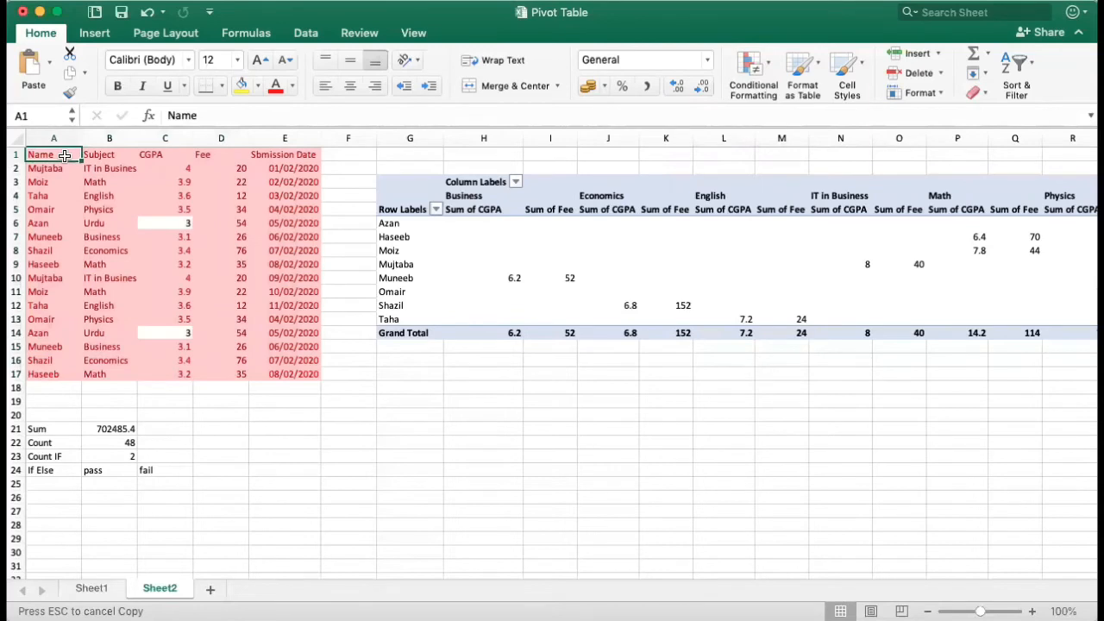
{"action": "key", "text": "shift+Down"}
{"action": "key", "text": "shift+Down"}
{"action": "key", "text": "shift+Down"}
{"action": "key", "text": "shift+Down"}
{"action": "key", "text": "shift+Down"}
{"action": "key", "text": "shift+Down"}
{"action": "key", "text": "shift+Down"}
{"action": "key", "text": "shift+Down"}
{"action": "key", "text": "shift+Down"}
{"action": "key", "text": "shift+Down"}
{"action": "key", "text": "shift+Down"}
{"action": "key", "text": "shift+Down"}
{"action": "key", "text": "shift+Down"}
{"action": "key", "text": "shift+Down"}
{"action": "key", "text": "shift+Down"}
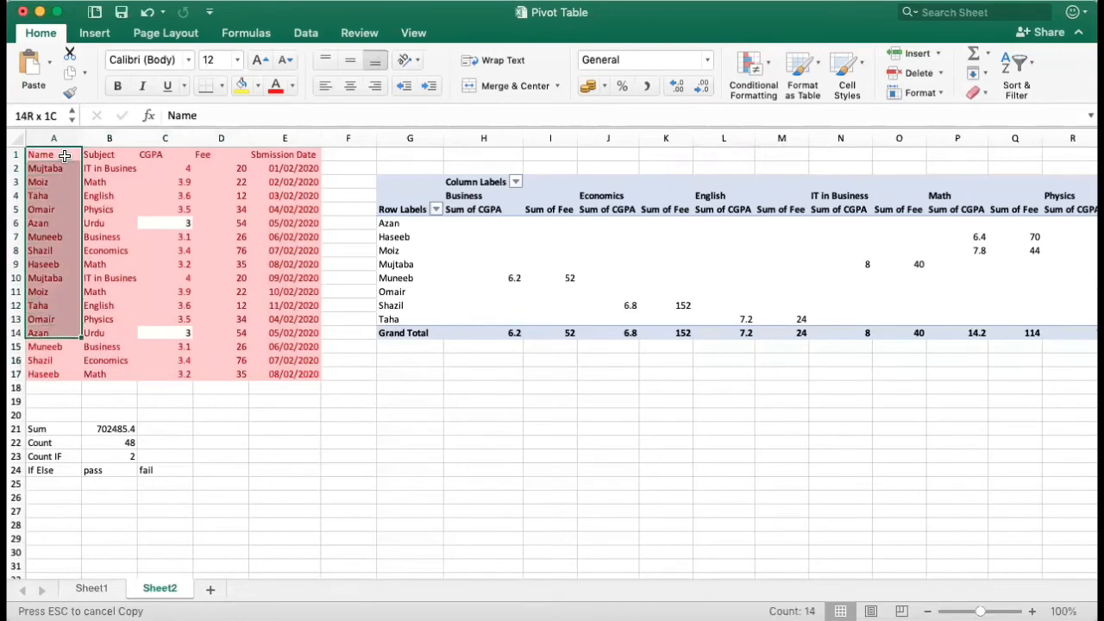
{"action": "key", "text": "shift+Right"}
{"action": "key", "text": "shift+Right"}
{"action": "key", "text": "shift+Right"}
{"action": "key", "text": "shift+Right"}
{"action": "key", "text": "shift+Down"}
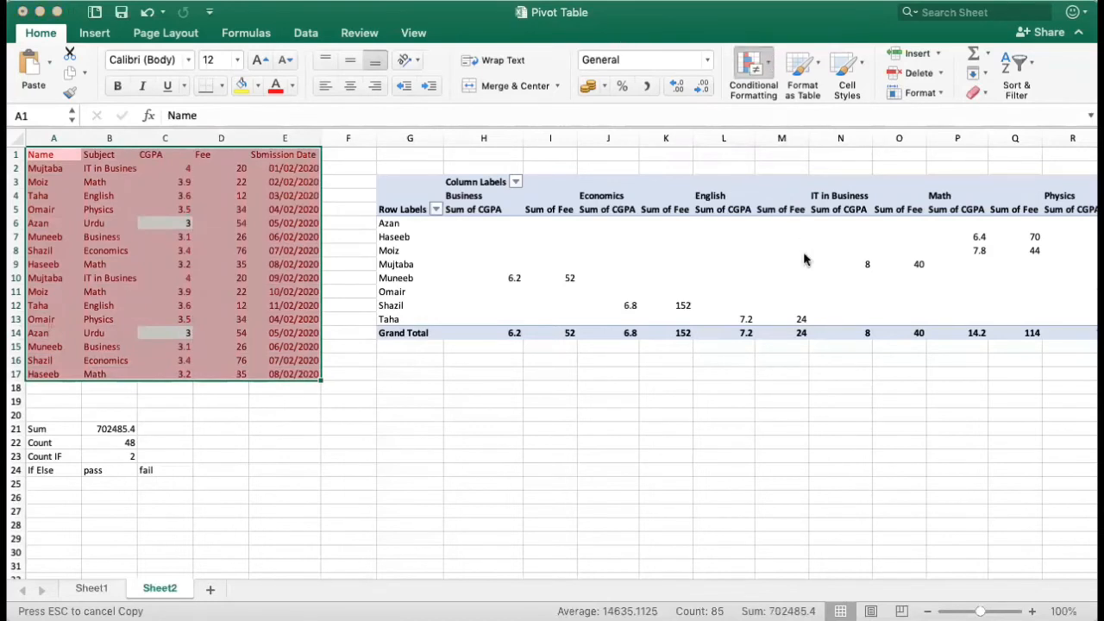
{"action": "left_click", "coordinate": [694, 238]}
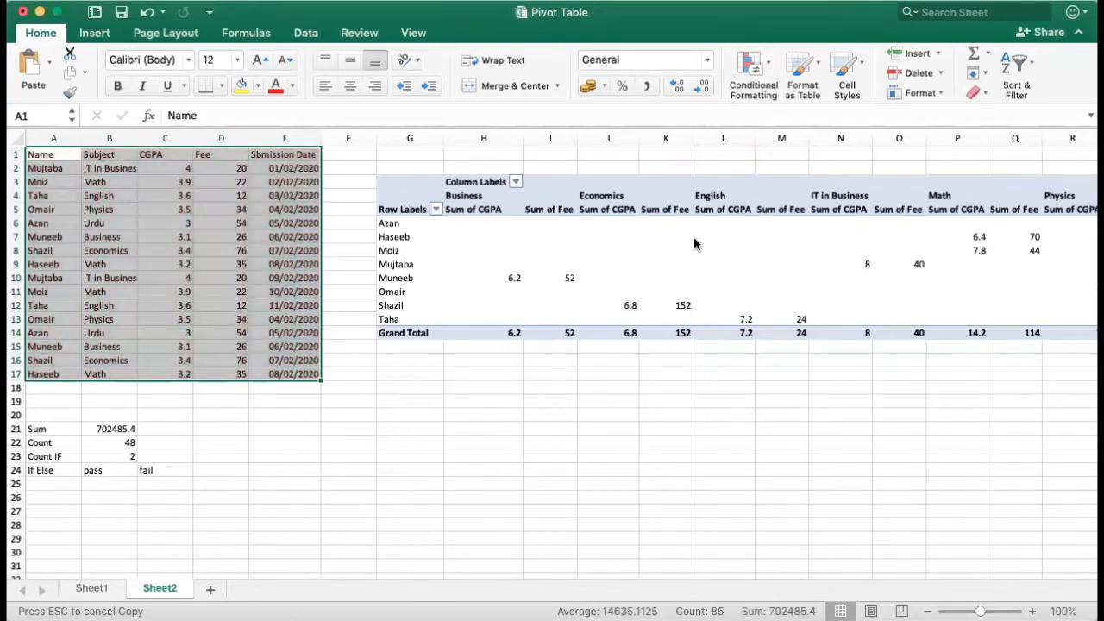
Step: Apply conditional formatting to the CGPA column C1:C17, marking values greater than 3.5 with light red fill and dark red text
{"action": "left_click", "coordinate": [159, 155]}
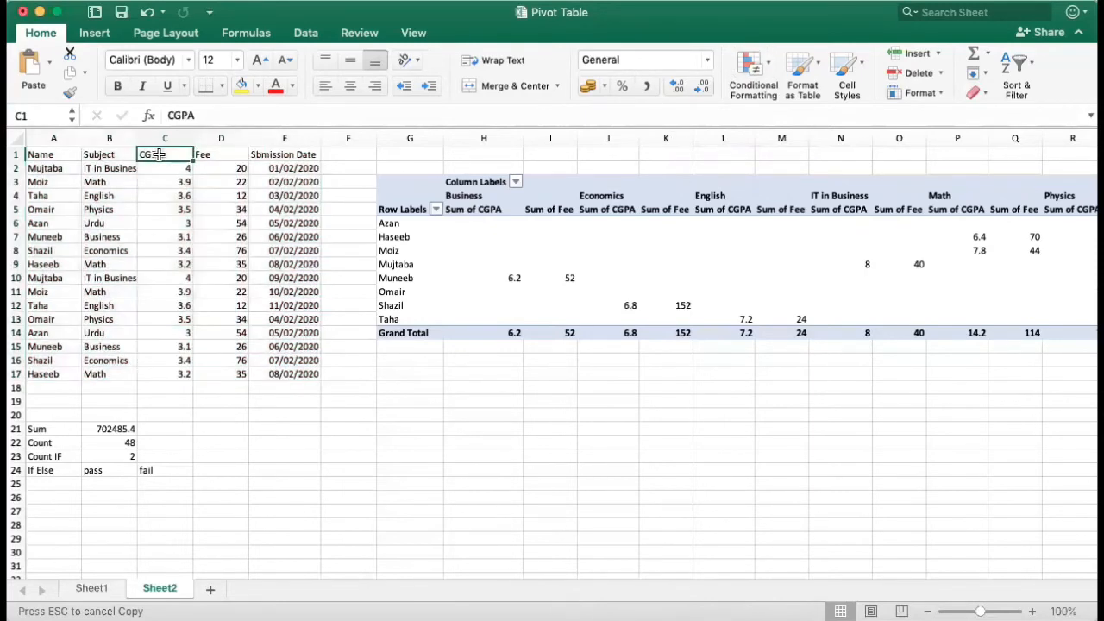
{"action": "key", "text": "shift+Down"}
{"action": "key", "text": "shift+Down"}
{"action": "key", "text": "shift+Down"}
{"action": "key", "text": "shift+Down"}
{"action": "key", "text": "shift+Down"}
{"action": "key", "text": "shift+Down"}
{"action": "key", "text": "shift+Down"}
{"action": "key", "text": "shift+Down"}
{"action": "key", "text": "shift+Down"}
{"action": "key", "text": "shift+Down"}
{"action": "key", "text": "shift+Down"}
{"action": "key", "text": "shift+Down"}
{"action": "key", "text": "shift+Down"}
{"action": "key", "text": "shift+Down"}
{"action": "key", "text": "shift+Down"}
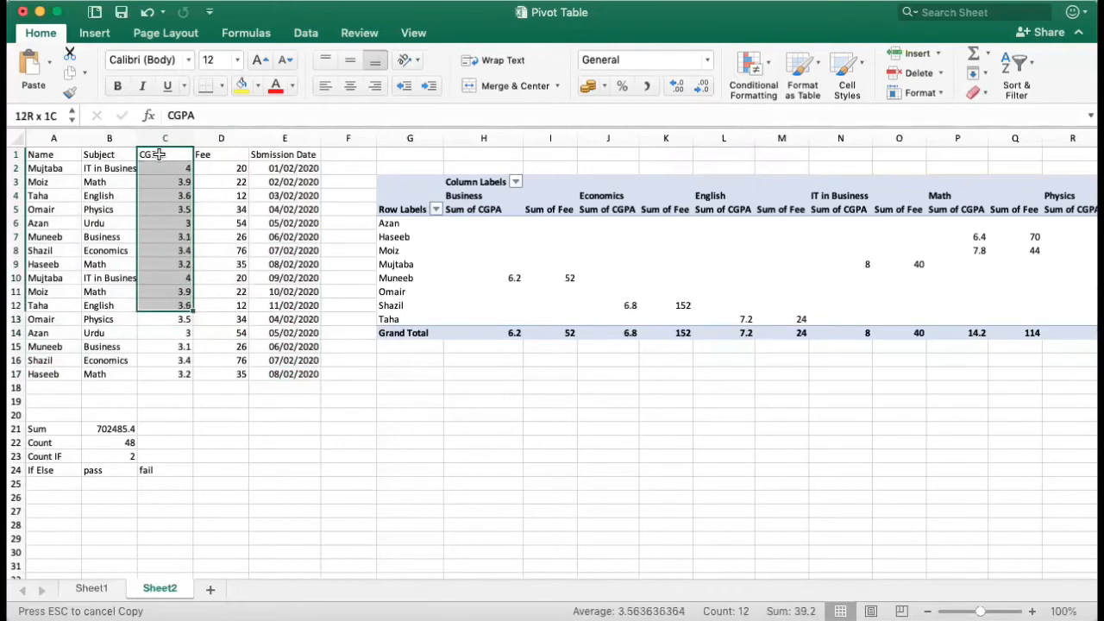
{"action": "key", "text": "shift+Down"}
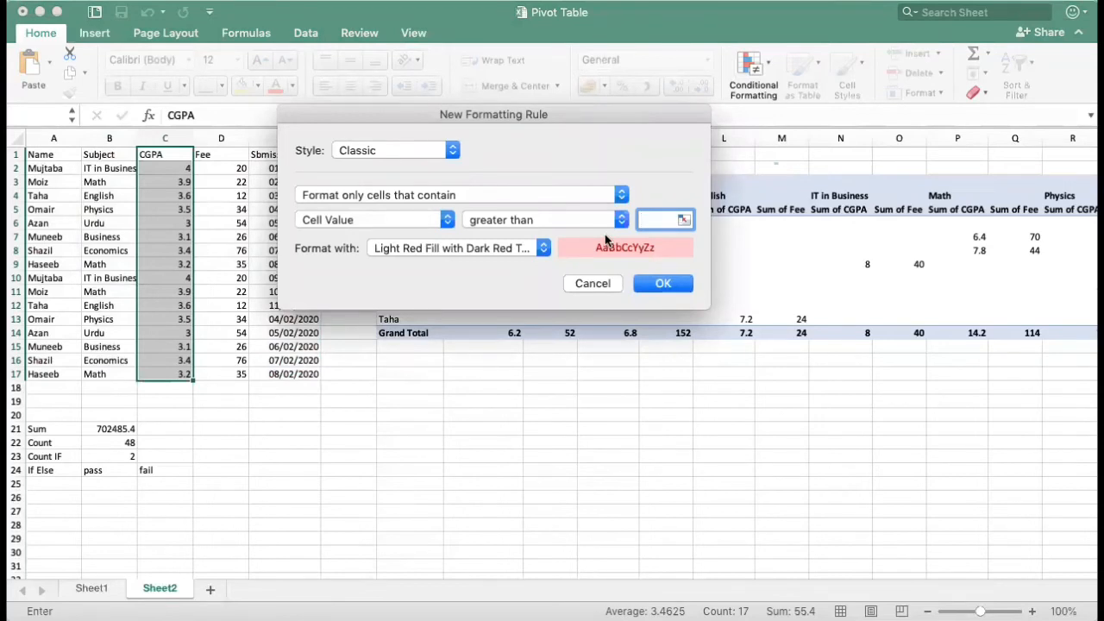
{"action": "type", "text": "3.5"}
{"action": "key", "text": "Return"}
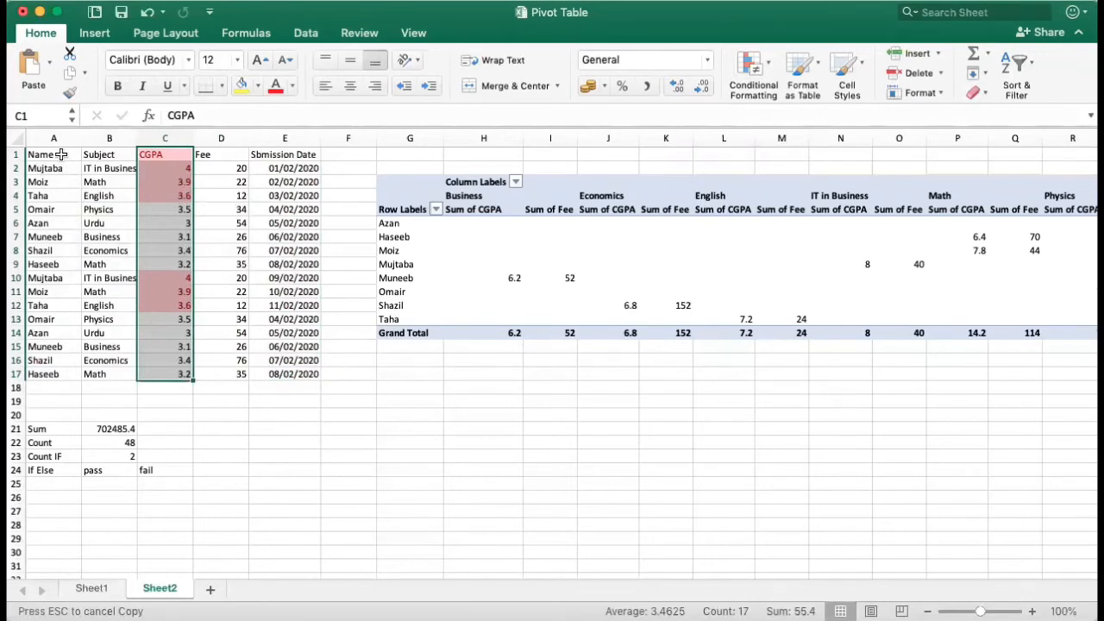
Step: Apply conditional formatting to the Name column A1:A17, marking text containing M with green fill and dark green text
{"action": "left_click_drag", "start_coordinate": [61, 155], "coordinate": [47, 374]}
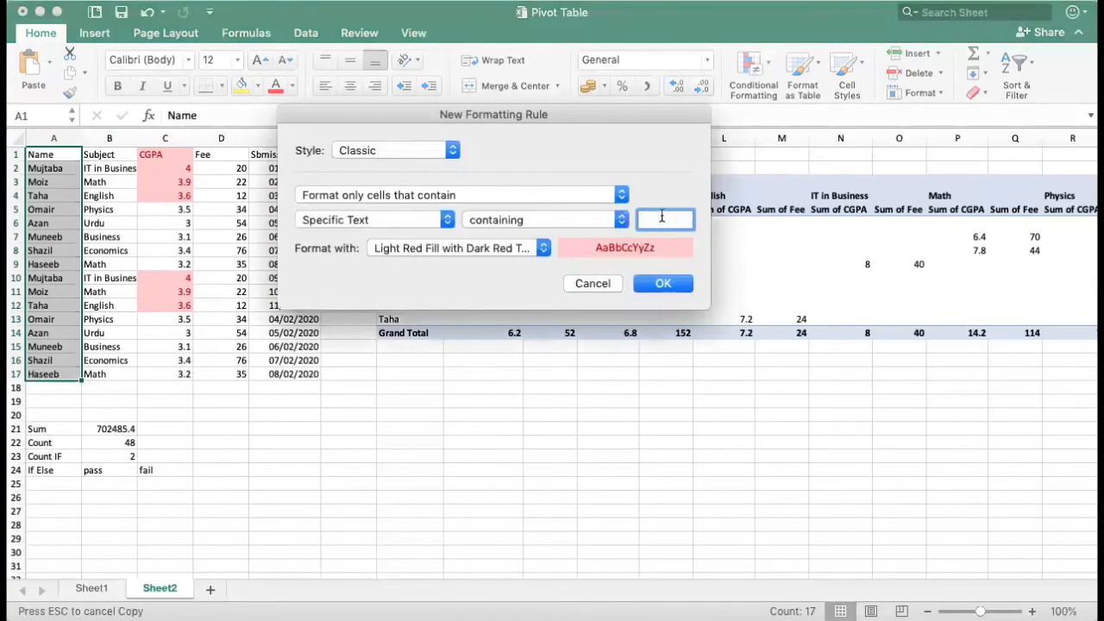
{"action": "type", "text": "M"}
{"action": "left_click", "coordinate": [523, 249]}
{"action": "left_click", "coordinate": [475, 278]}
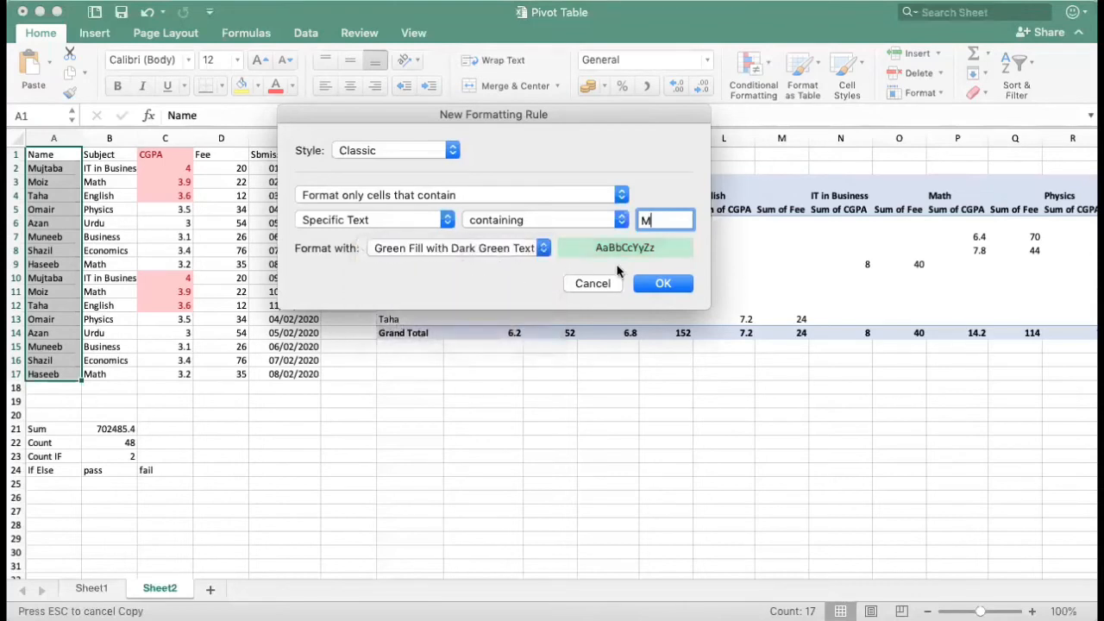
{"action": "left_click", "coordinate": [654, 283]}
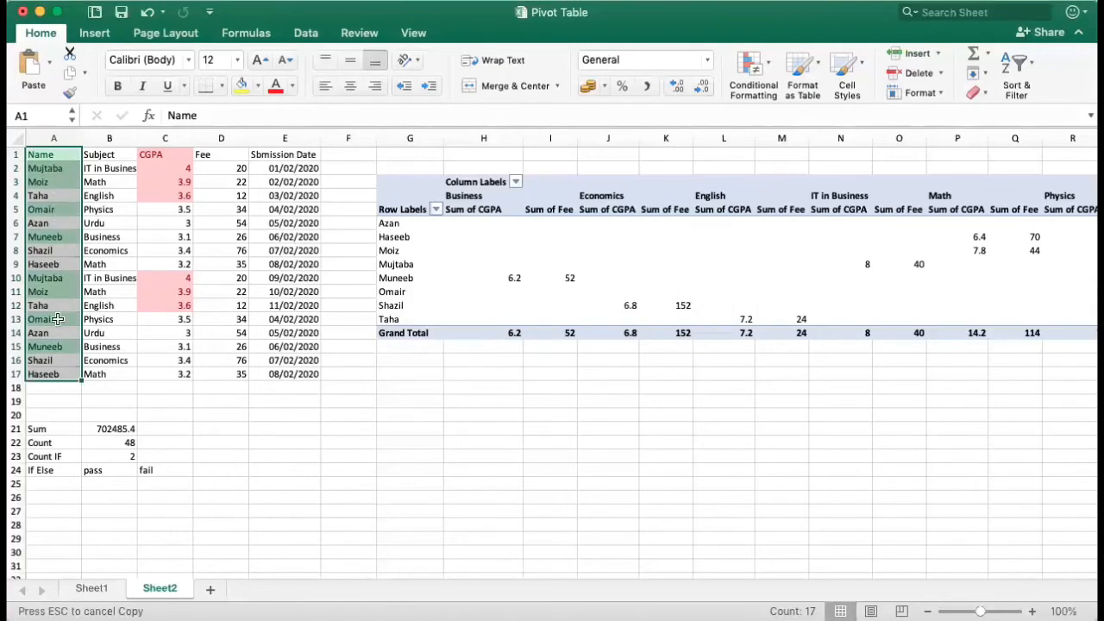
Step: Apply conditional formatting to the Fee column D1:D17
{"action": "left_click", "coordinate": [238, 170]}
{"action": "left_click", "coordinate": [237, 153]}
{"action": "key", "text": "shift+Down"}
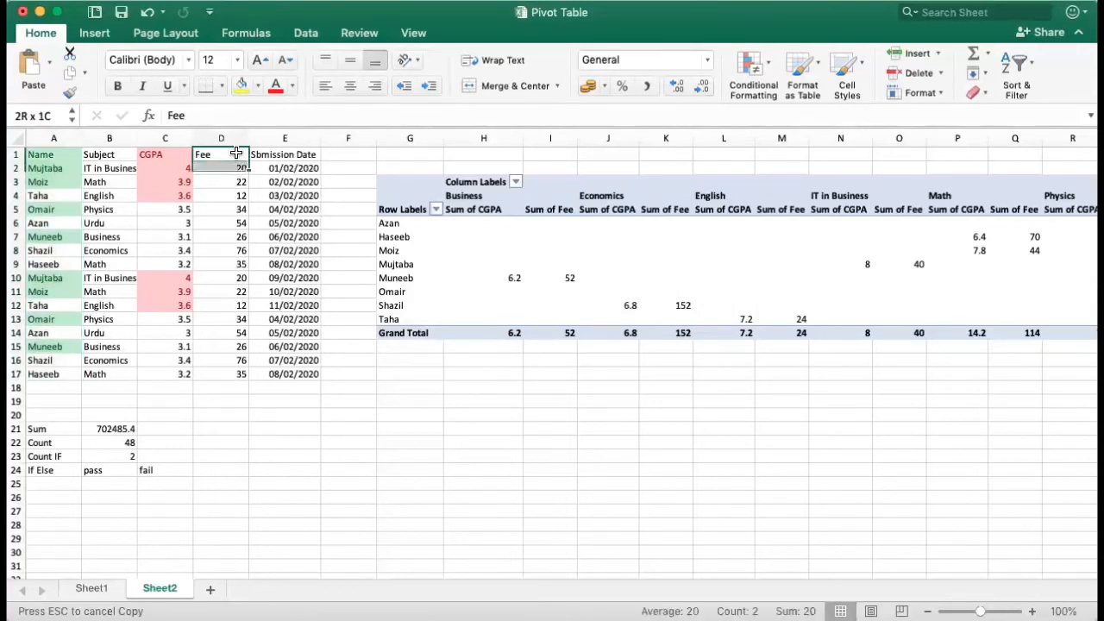
{"action": "key", "text": "shift+Down"}
{"action": "key", "text": "shift+Down"}
{"action": "key", "text": "shift+Down"}
{"action": "key", "text": "shift+Down"}
{"action": "key", "text": "shift+Down"}
{"action": "key", "text": "shift+Down"}
{"action": "key", "text": "shift+Down"}
{"action": "key", "text": "shift+Down"}
{"action": "key", "text": "shift+Down"}
{"action": "key", "text": "shift+Down"}
{"action": "key", "text": "shift+Down"}
{"action": "key", "text": "shift+Down"}
{"action": "key", "text": "shift+Down"}
{"action": "key", "text": "shift+Down"}
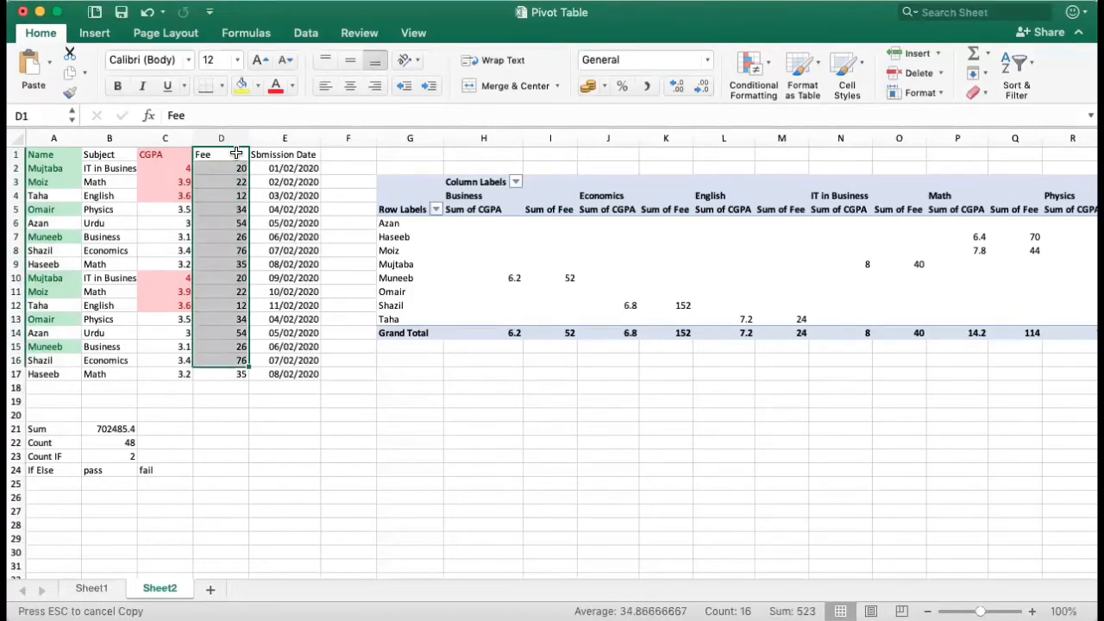
{"action": "key", "text": "shift+Down"}
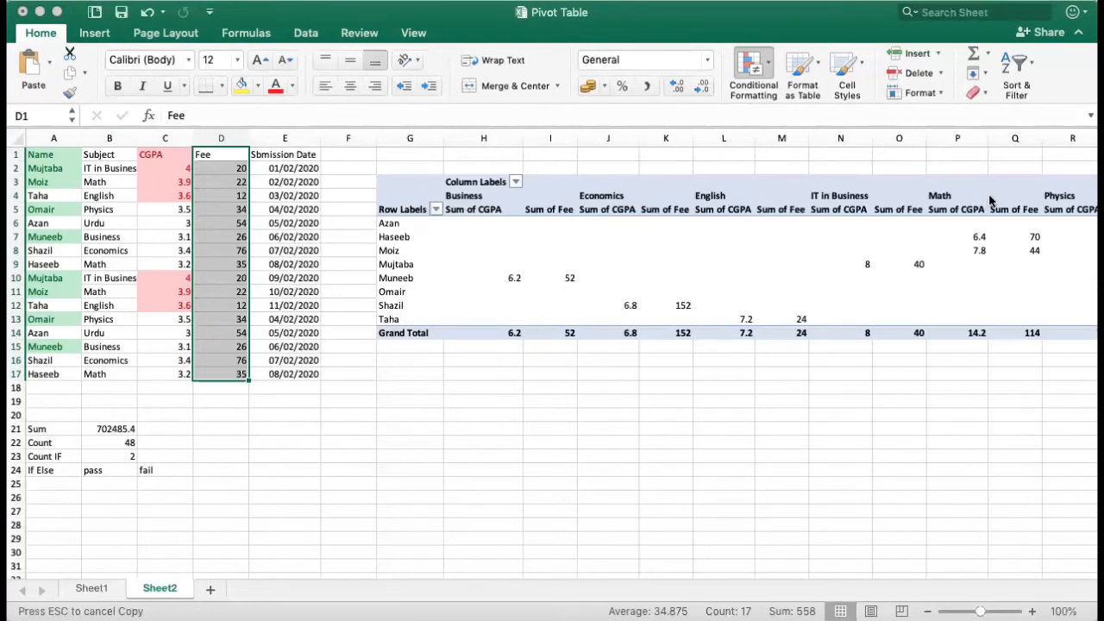
{"action": "left_click", "coordinate": [1014, 175]}
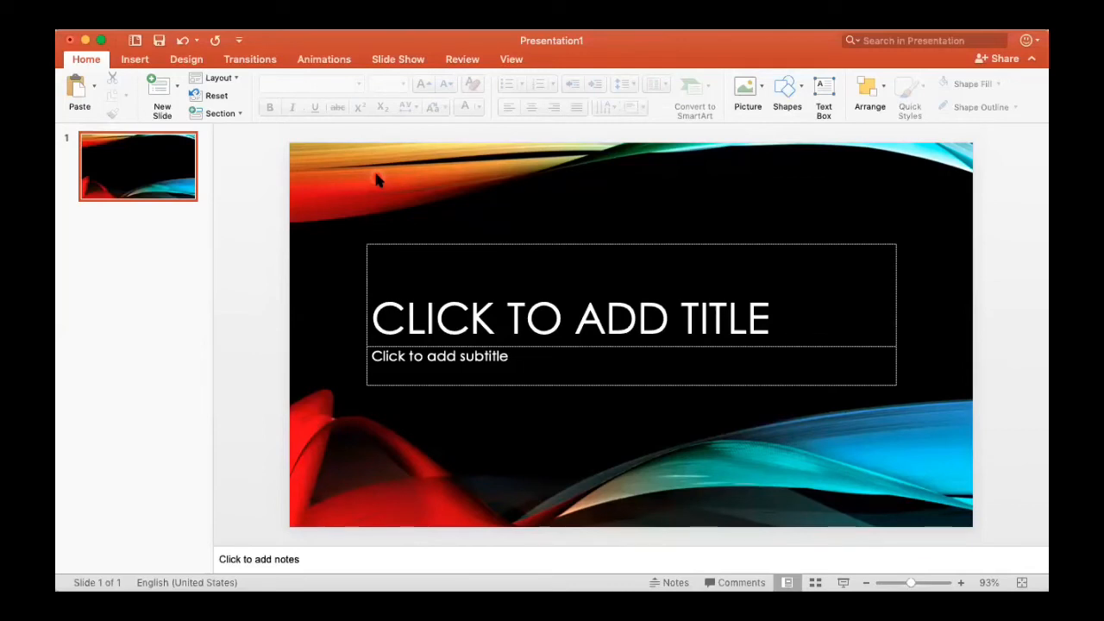
Step: Switch to the blank PowerPoint presentation and open the layout choices for a new slide
{"action": "left_click", "coordinate": [176, 86]}
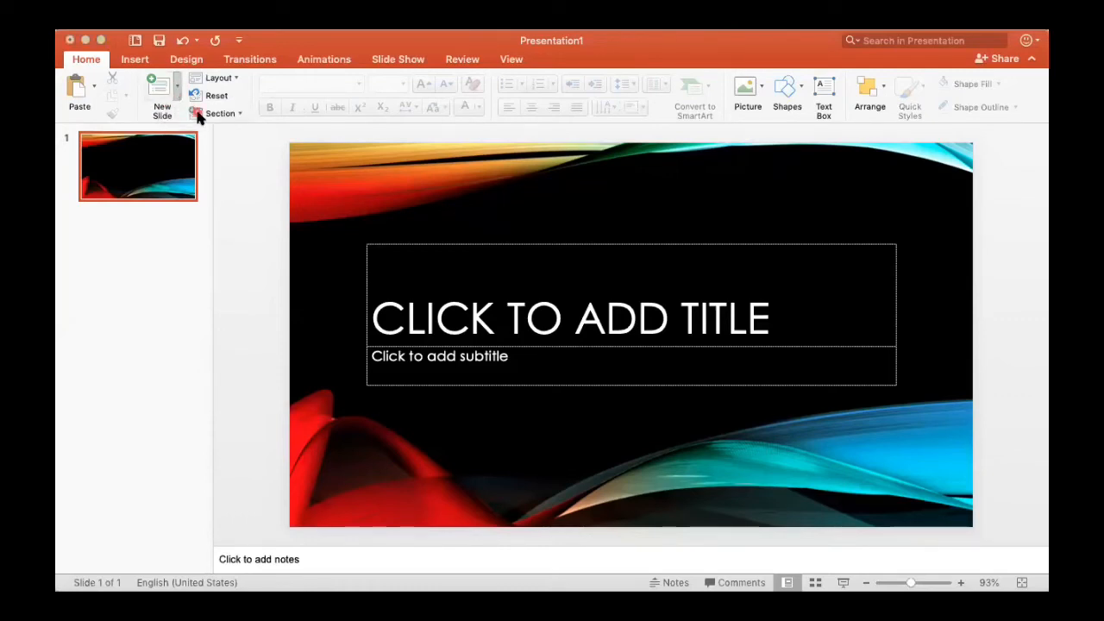